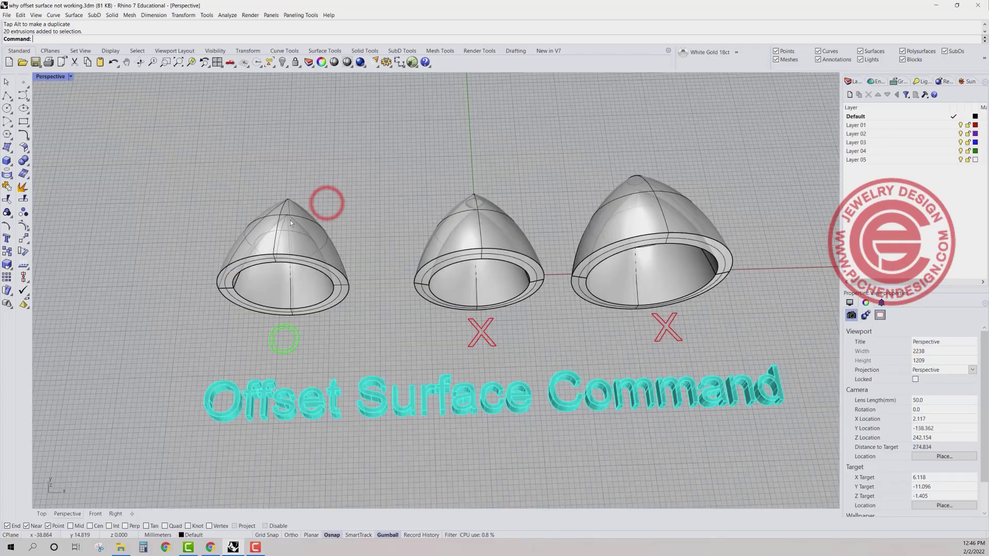
Inspect the three cups from close, frontal and low side-on angles, briefly selecting the middle and right cups
scroll(289, 220, up, 5)
right_drag(289, 221, 303, 260)
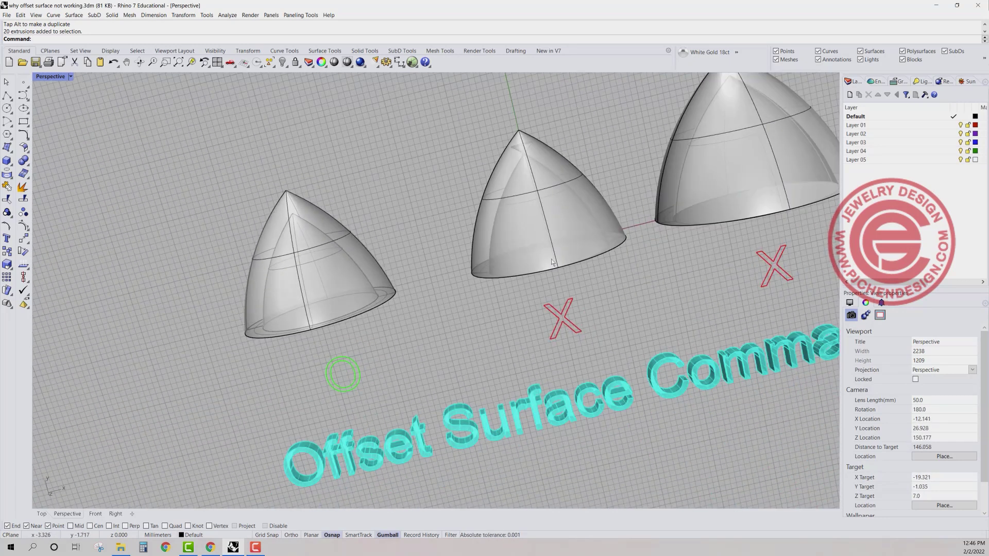
shift+right_drag(552, 262, 375, 272)
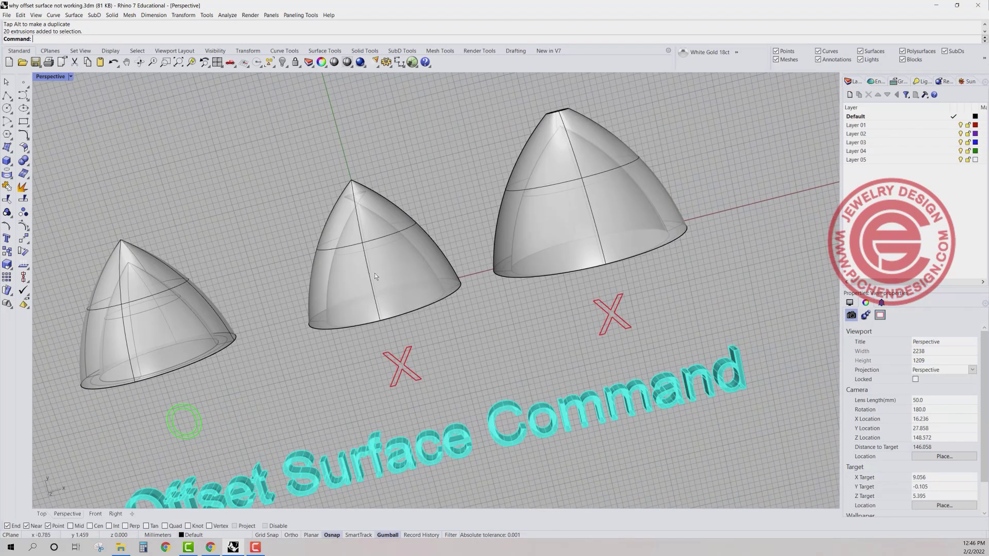
scroll(360, 199, up, 2)
click(359, 191)
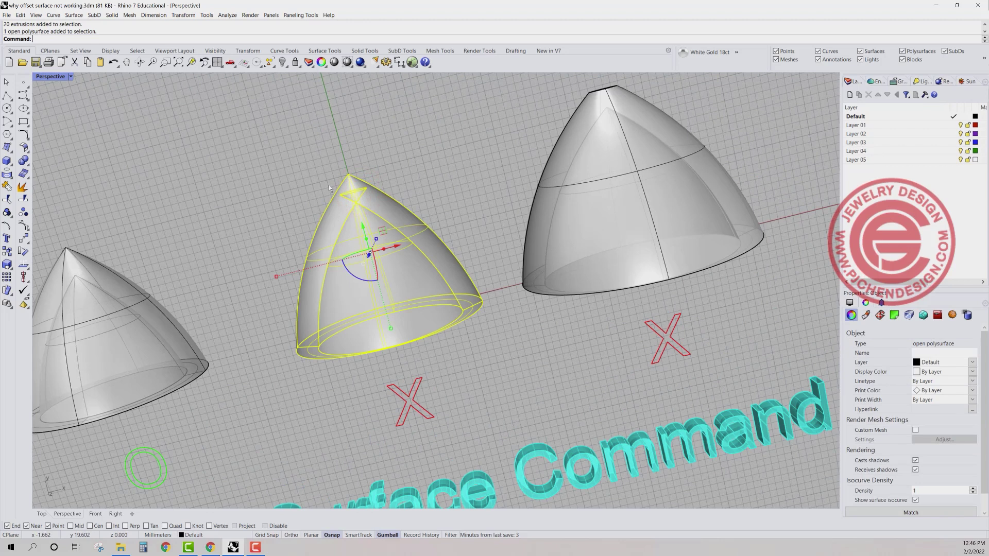
right_drag(344, 200, 616, 196)
click(484, 154)
scroll(616, 196, up, 3)
click(640, 165)
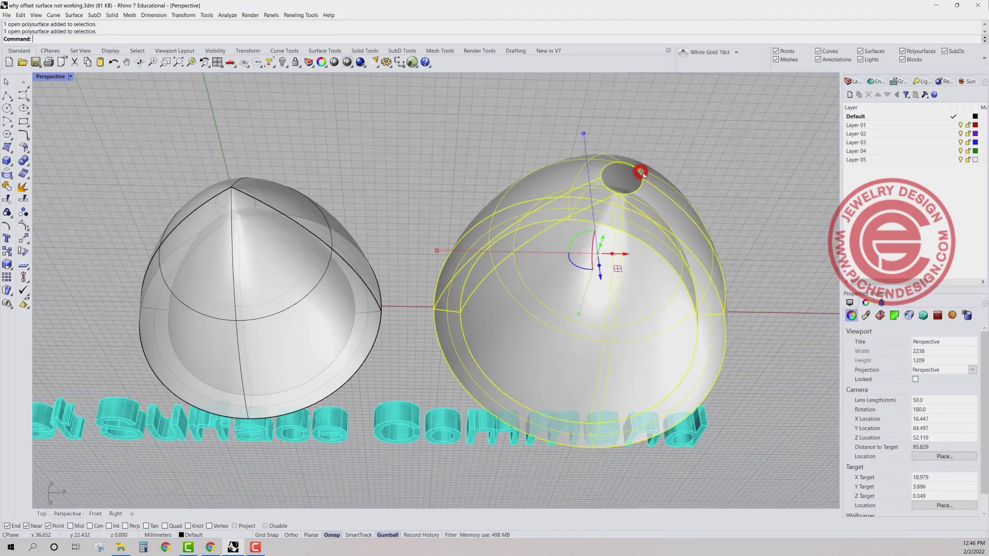
click(725, 172)
right_drag(725, 173, 674, 184)
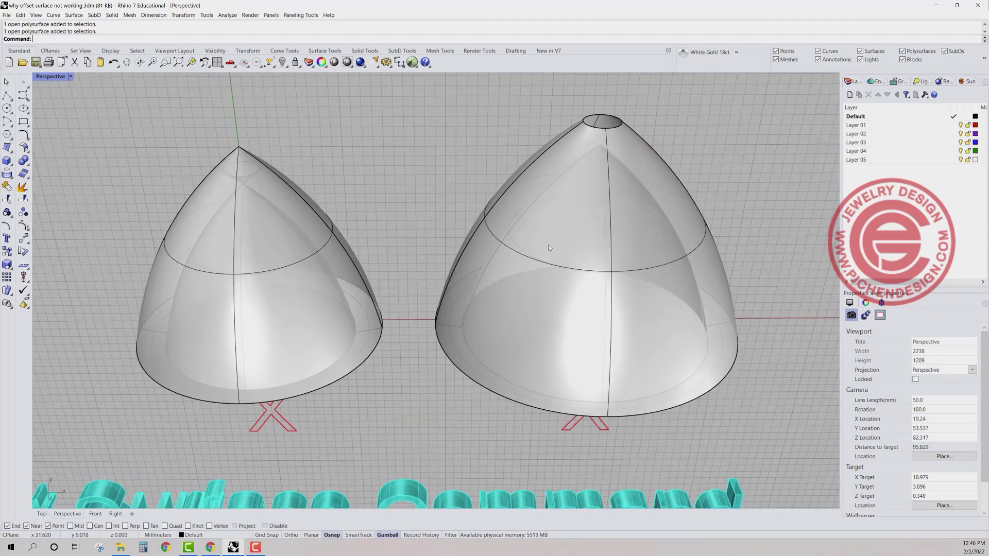
scroll(545, 242, down, 4)
right_drag(541, 226, 567, 267)
scroll(520, 226, down, 3)
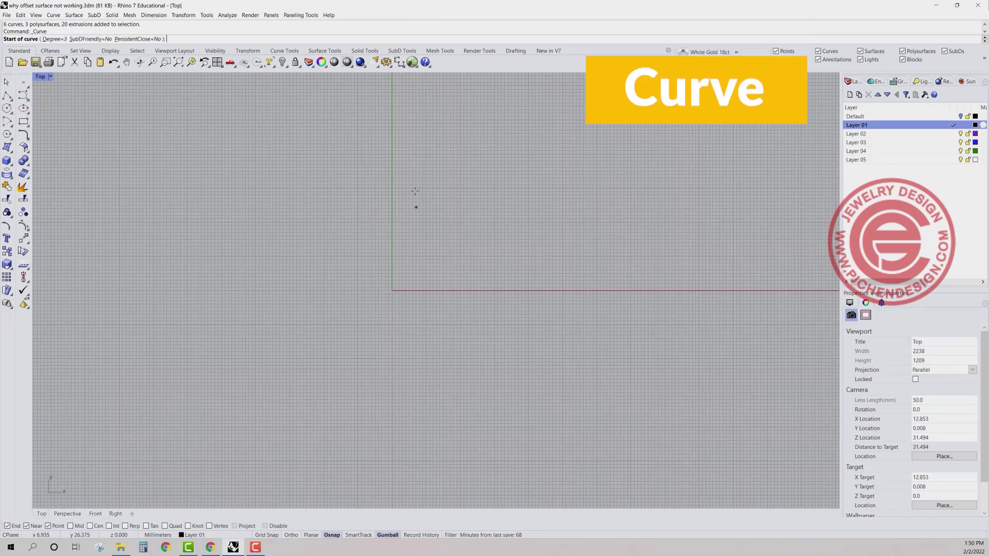
Draw a four-point profile curve in Top view from above the horizontal axis to just below it
click(410, 172)
click(477, 236)
click(479, 304)
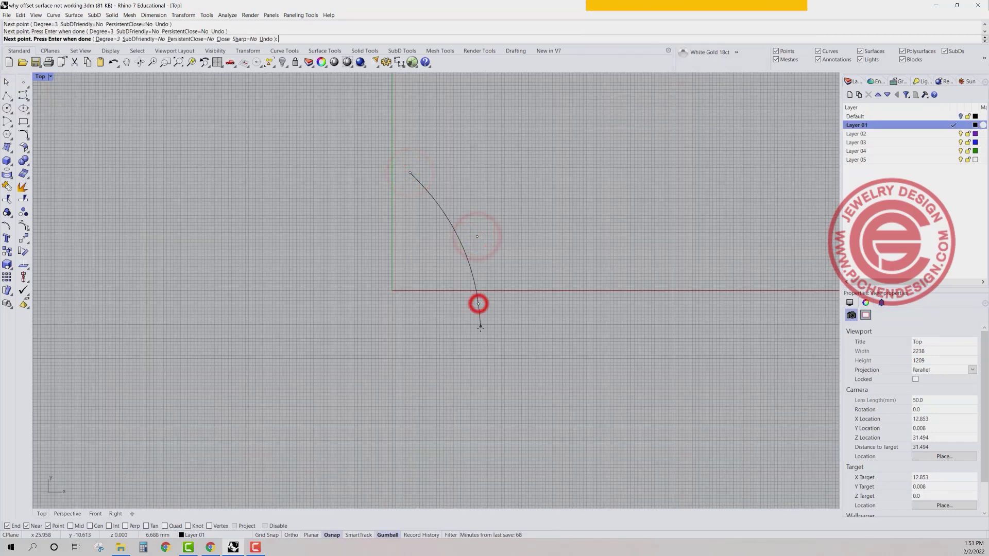
click(480, 328)
right_click(479, 314)
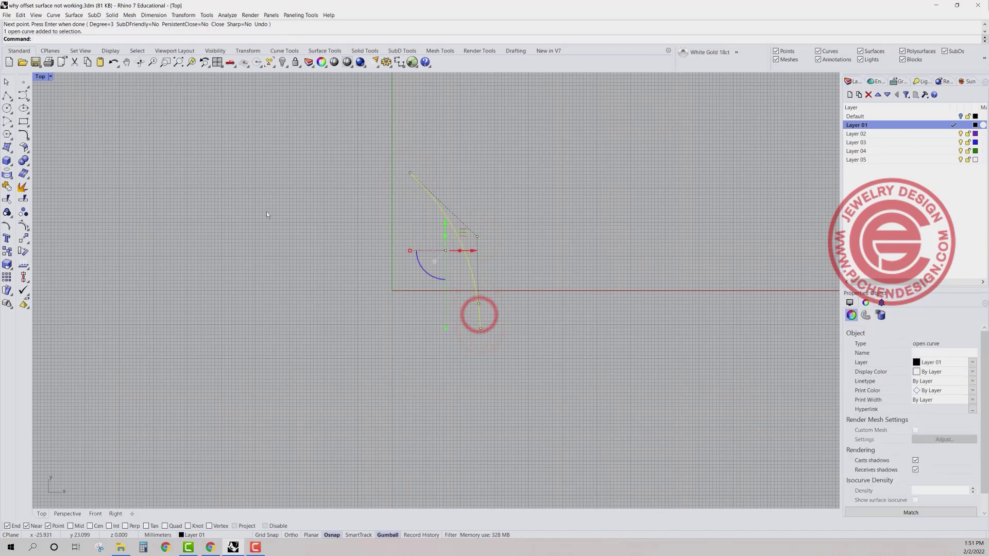
Move the curve's top end to the origin (0) and raise the curve along the vertical axis
click(22, 238)
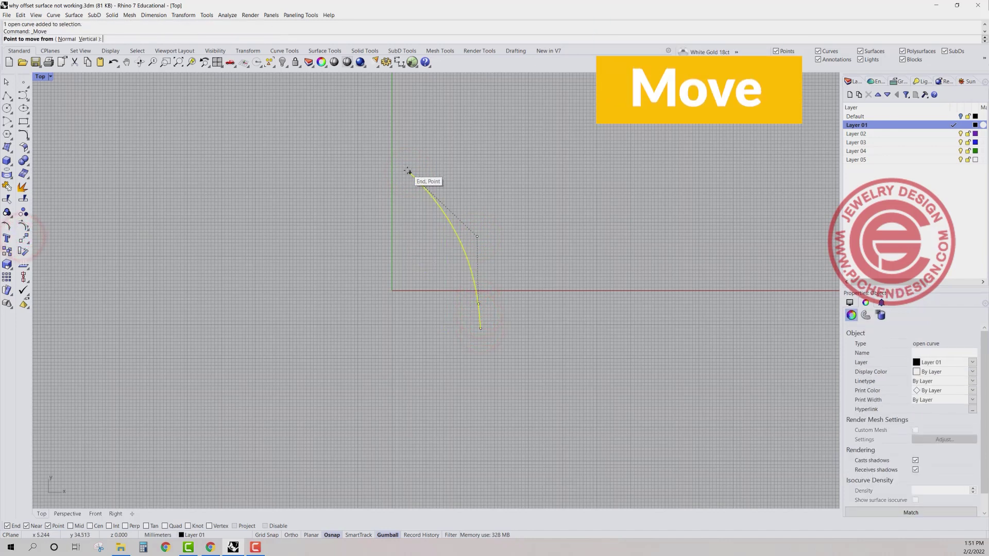
click(409, 172)
text(0)
key(Return)
text(0)
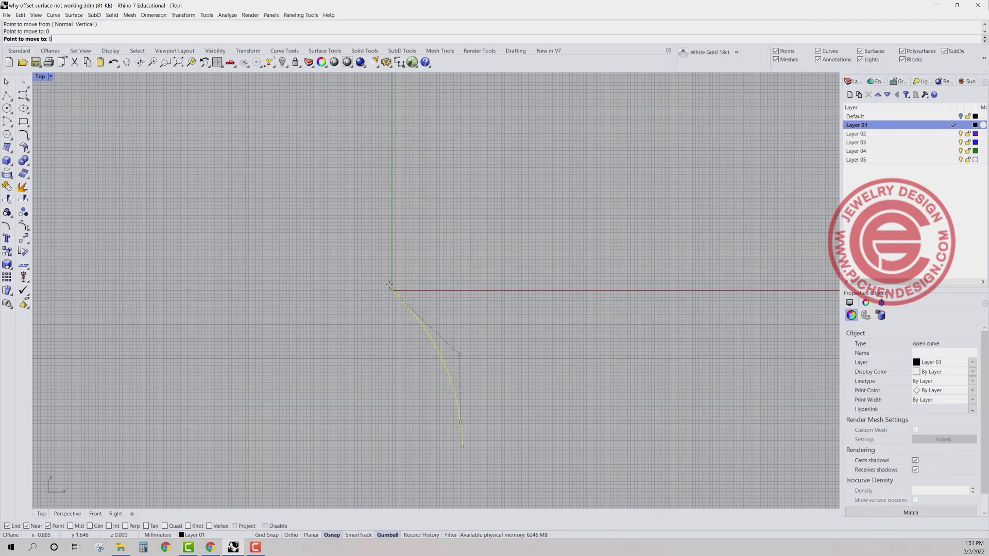
scroll(432, 294, down, 1)
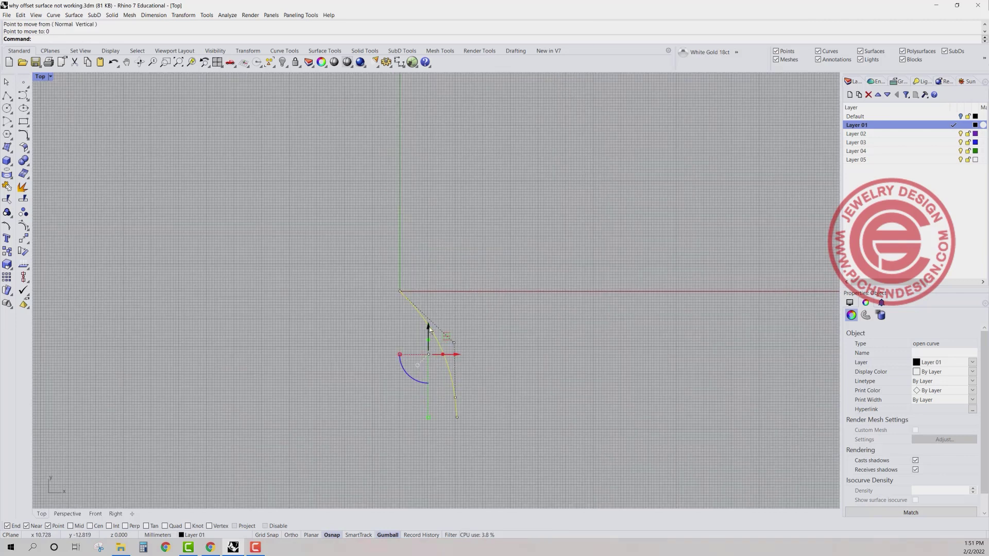
drag(429, 326, 431, 280)
click(515, 275)
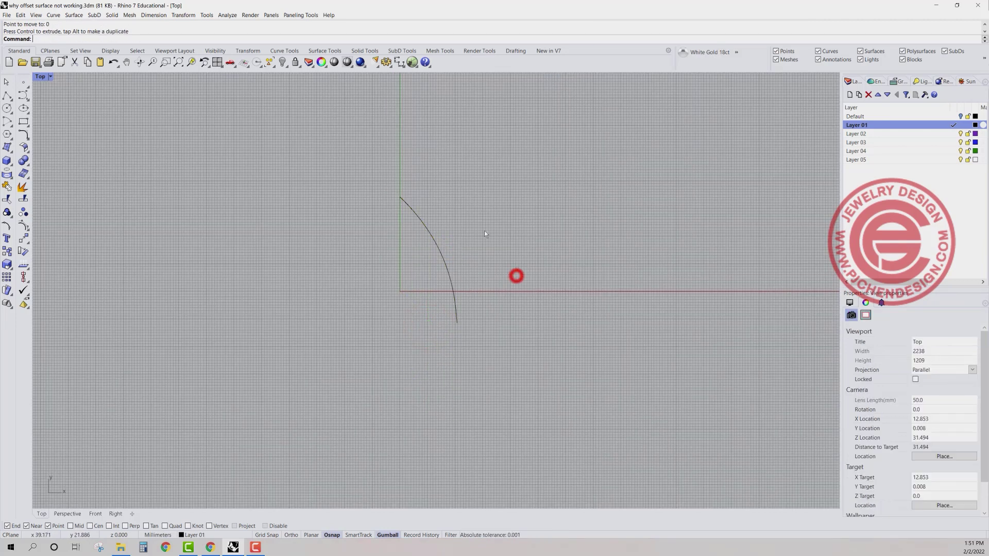
Show the curve's control points with F10 and push the three lower points outward to the right
click(443, 263)
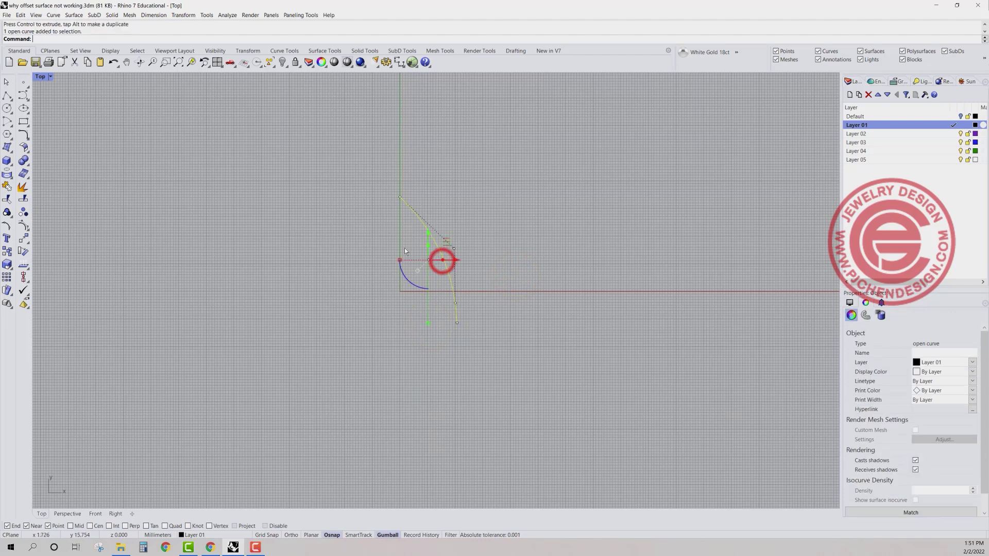
key(F10)
drag(407, 245, 482, 330)
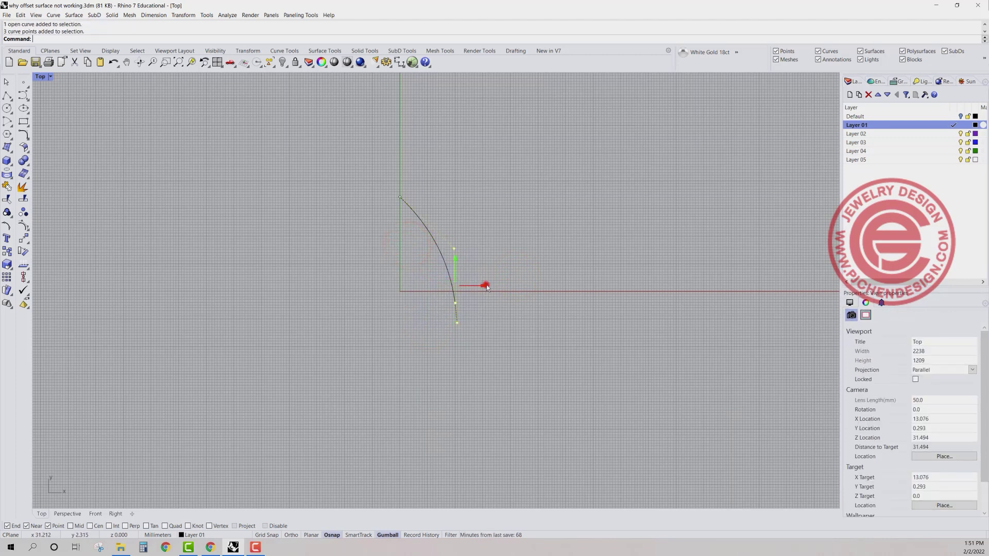
drag(487, 286, 509, 287)
click(523, 323)
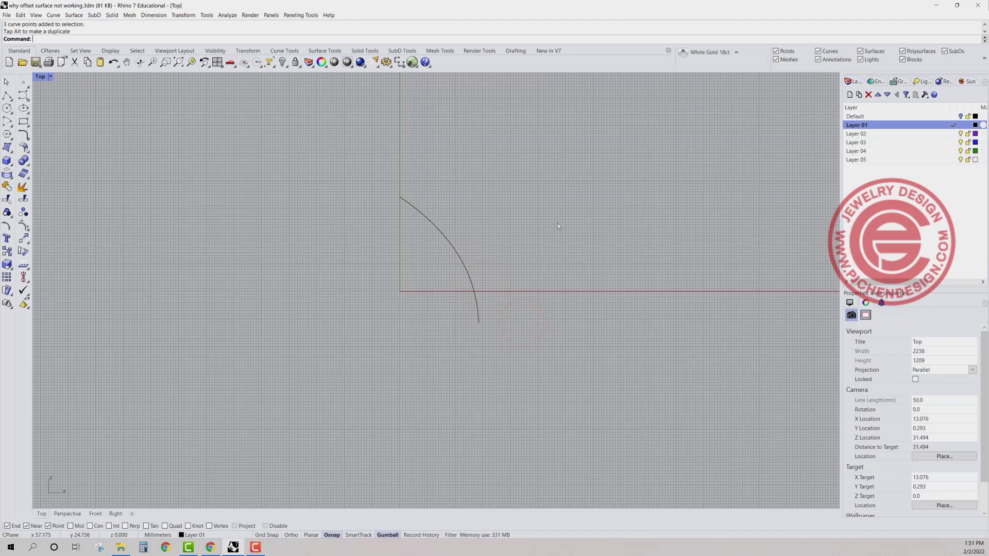
Revolve the profile curve a full 360° around a vertical axis starting at its top end
click(72, 15)
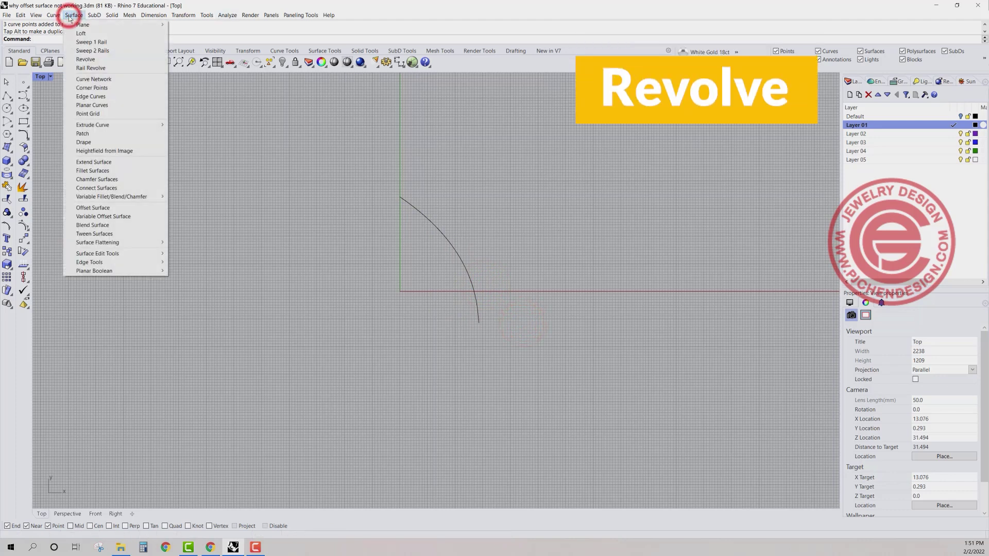
click(78, 59)
click(432, 224)
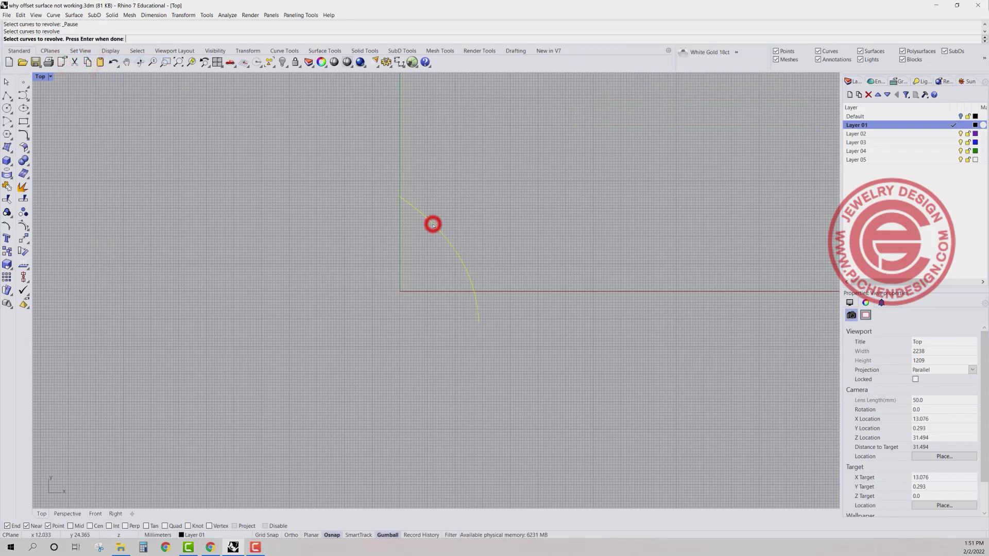
key(Return)
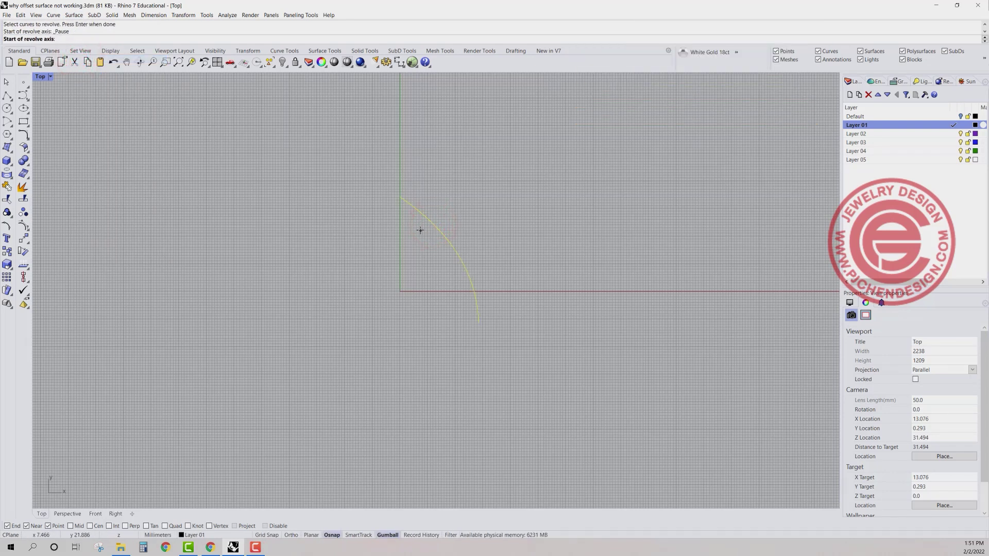
click(399, 197)
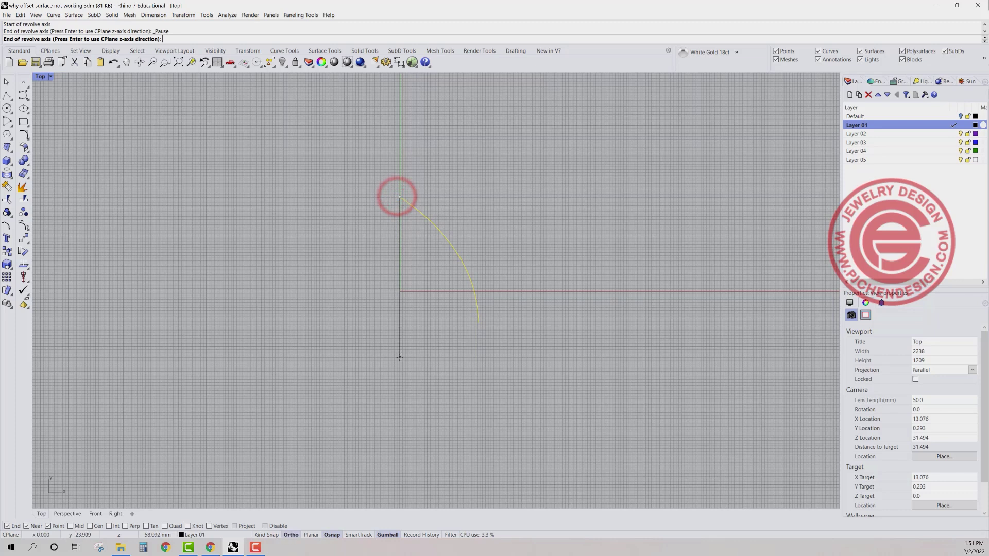
click(399, 357)
key(Return)
key(Return)
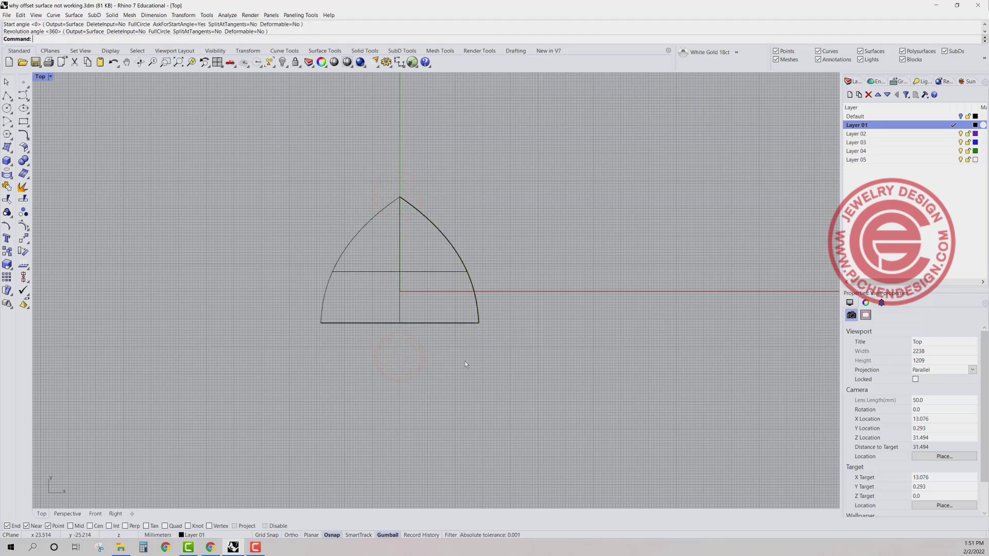
Restore the four-viewport layout, orbit around the dome and switch to Ghosted display
double_click(42, 78)
scroll(659, 210, up, 5)
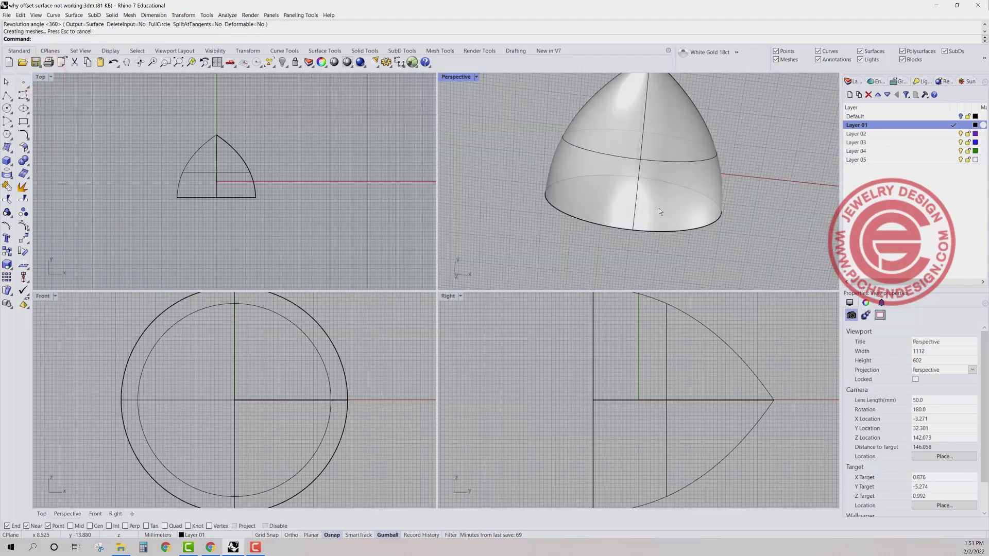
right_drag(660, 208, 627, 162)
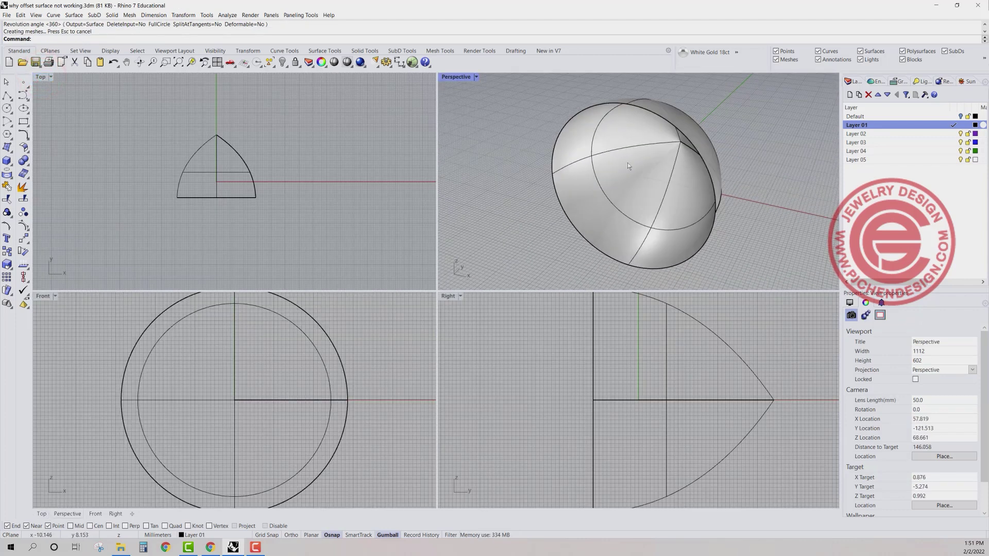
scroll(288, 170, down, 1)
key(ctrl+alt+g)
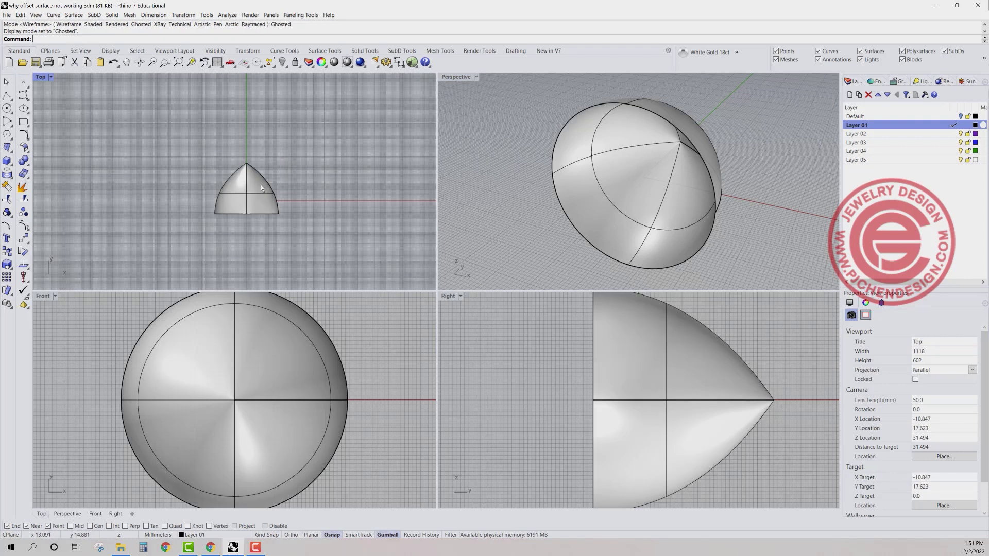
Offset the dome surface inward by a distance of 5
click(24, 147)
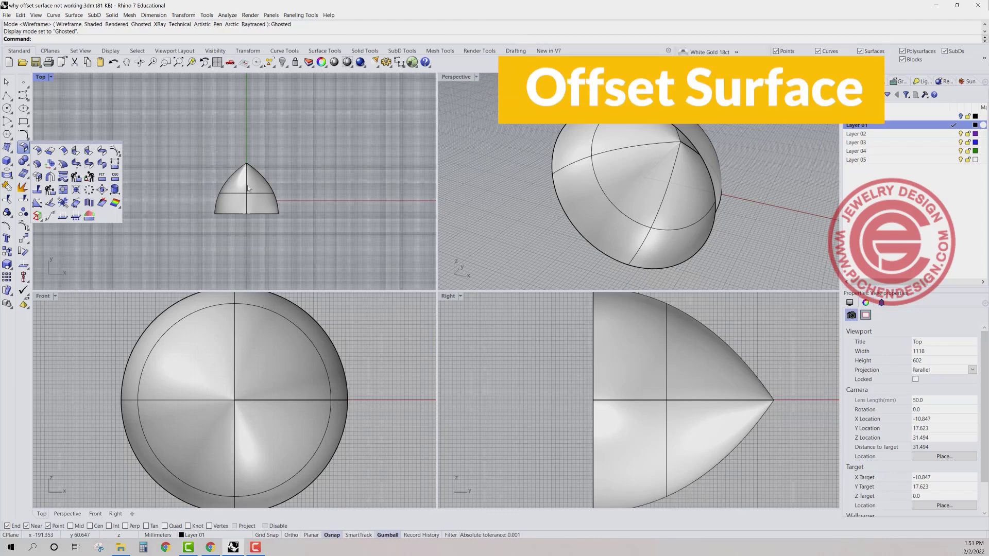
click(36, 163)
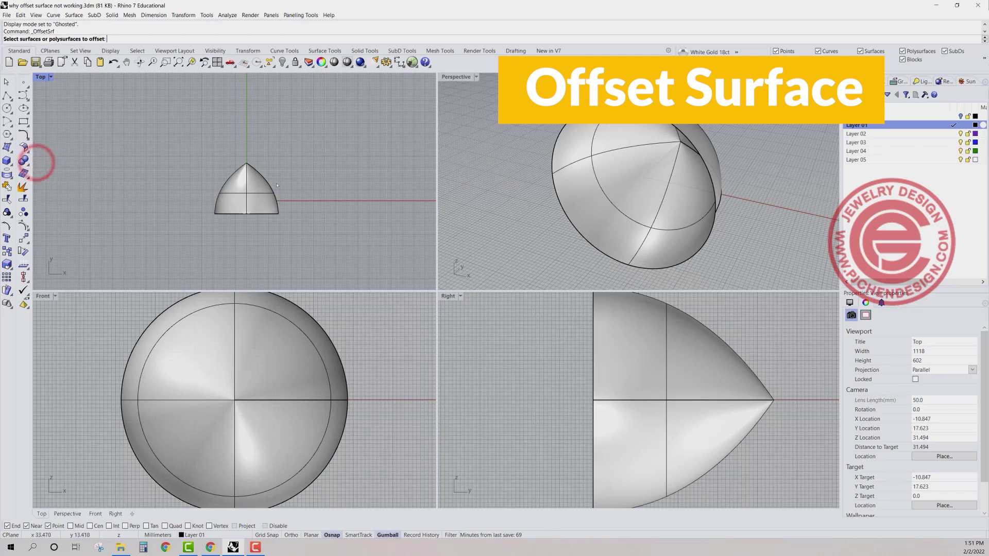
click(246, 184)
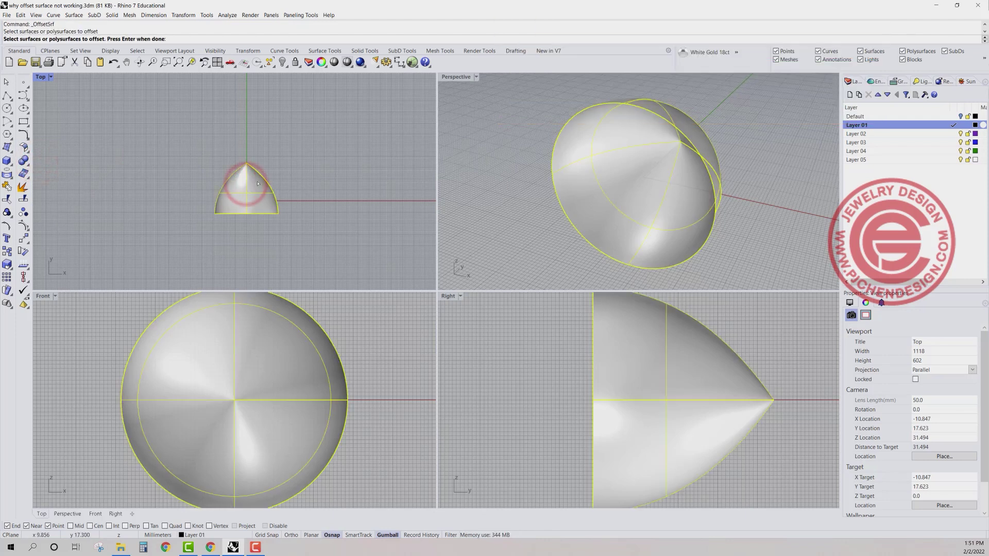
key(Return)
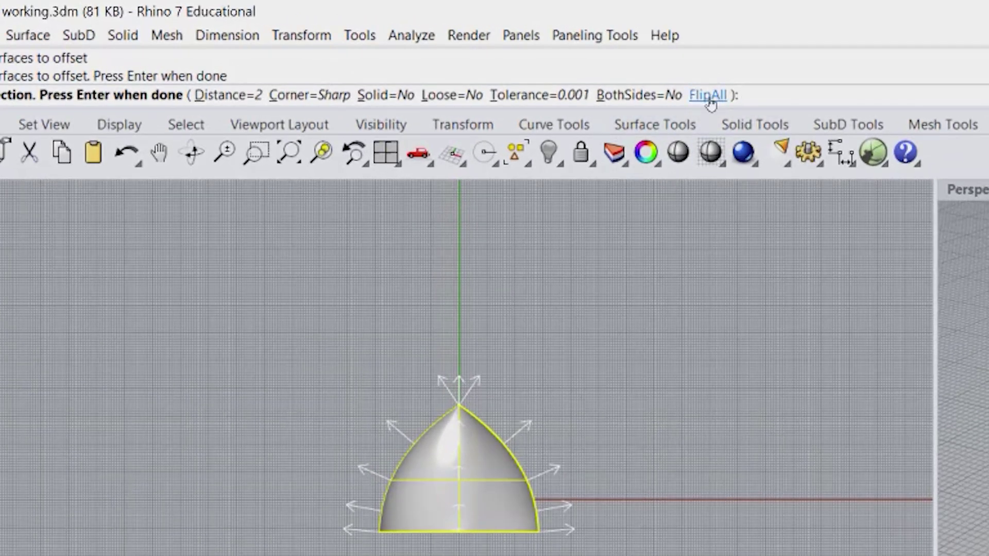
click(708, 96)
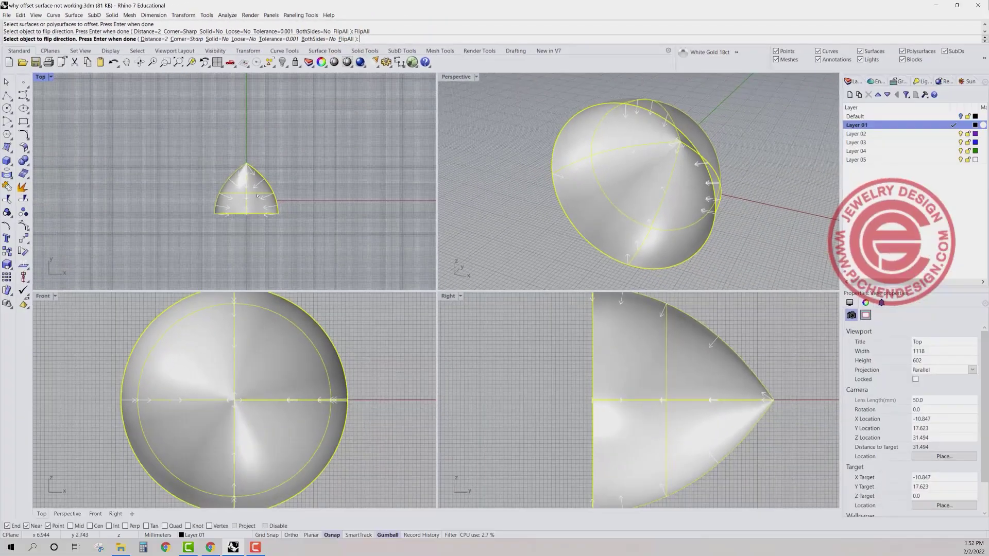
scroll(242, 173, up, 5)
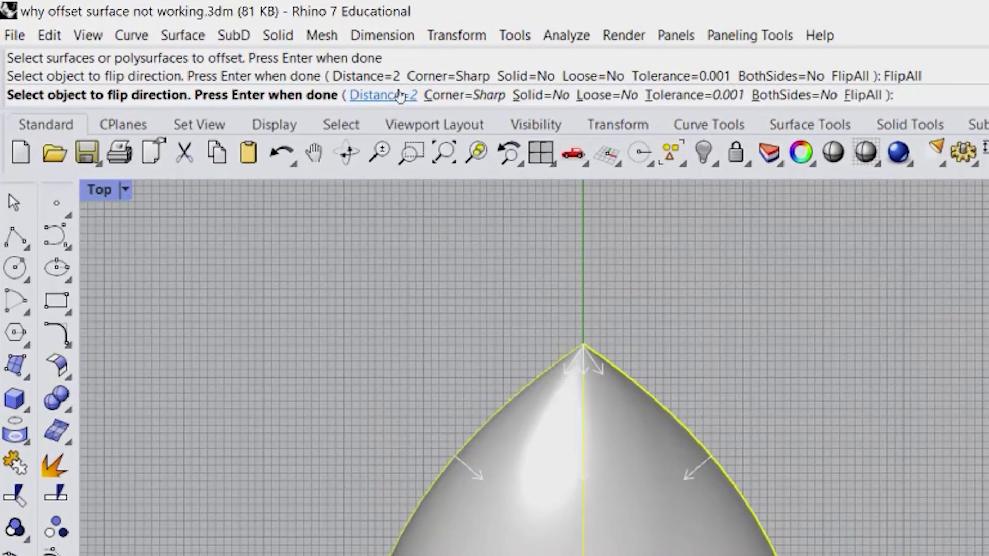
click(398, 95)
text(5)
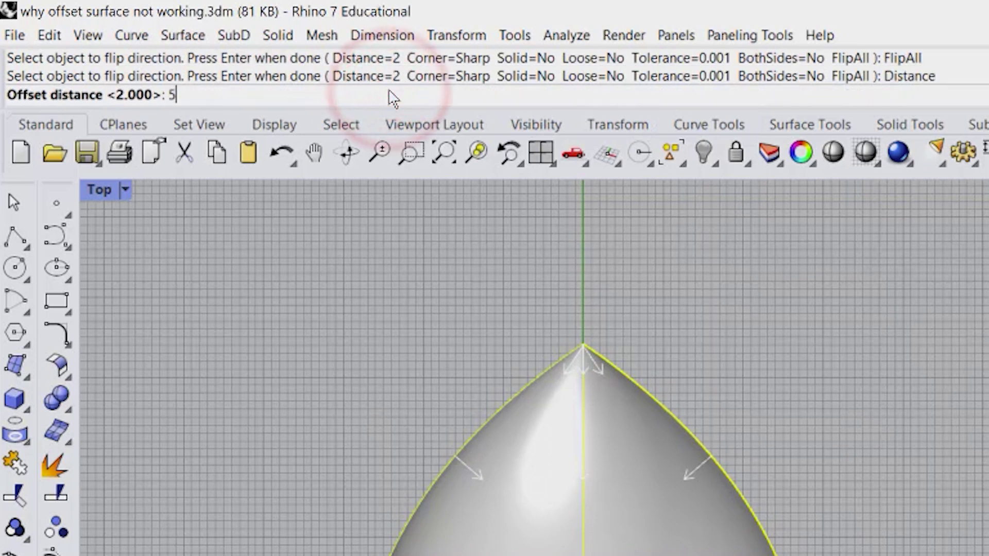
key(Return)
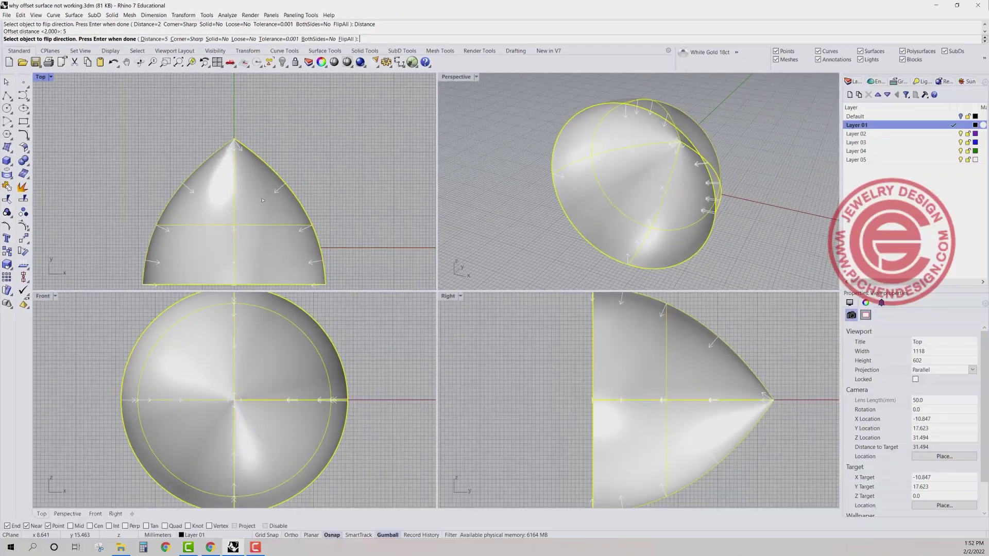
key(Return)
Inspect the inner offset surface in Perspective, then select the outer dome surface in Top view
scroll(233, 156, up, 5)
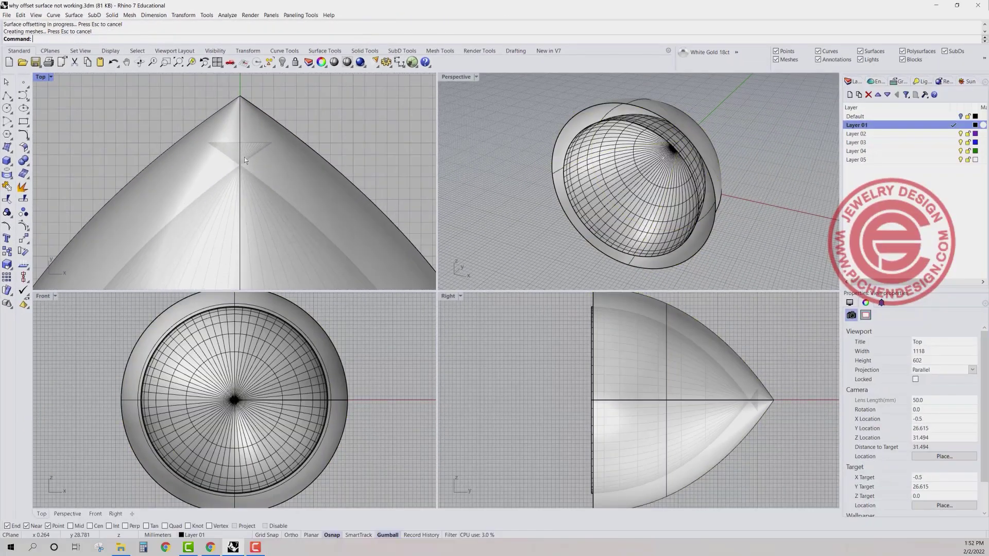
right_drag(576, 170, 628, 142)
click(629, 135)
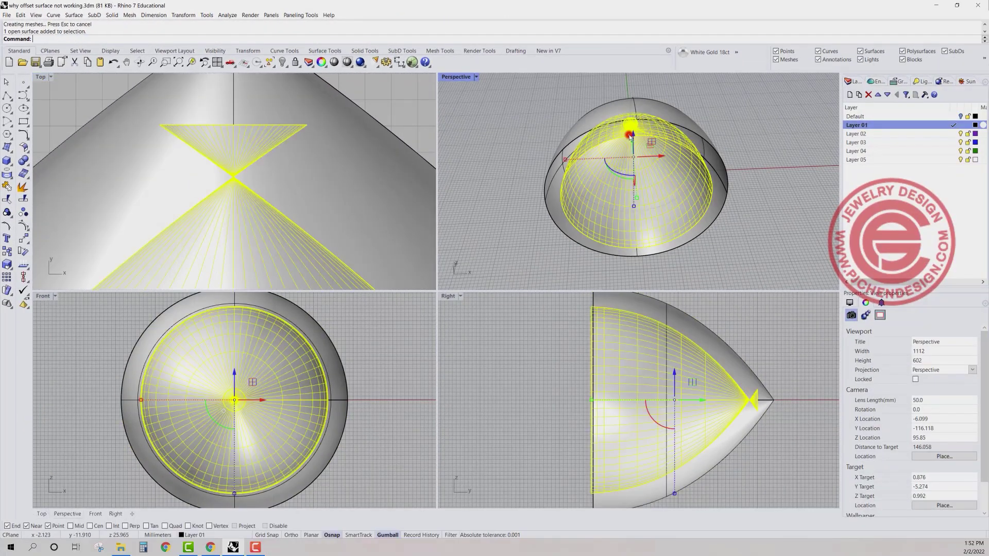
scroll(265, 188, down, 5)
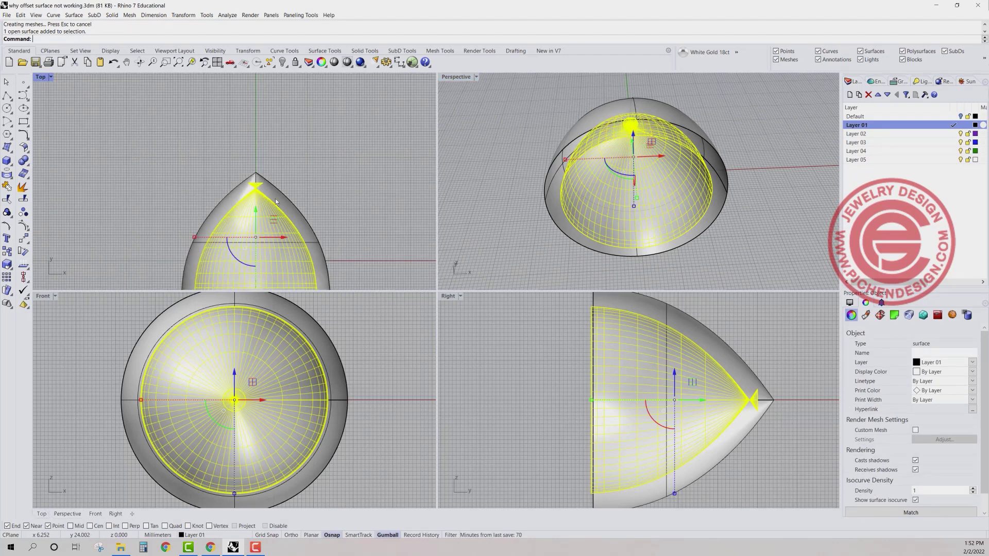
click(298, 192)
right_drag(301, 191, 260, 162)
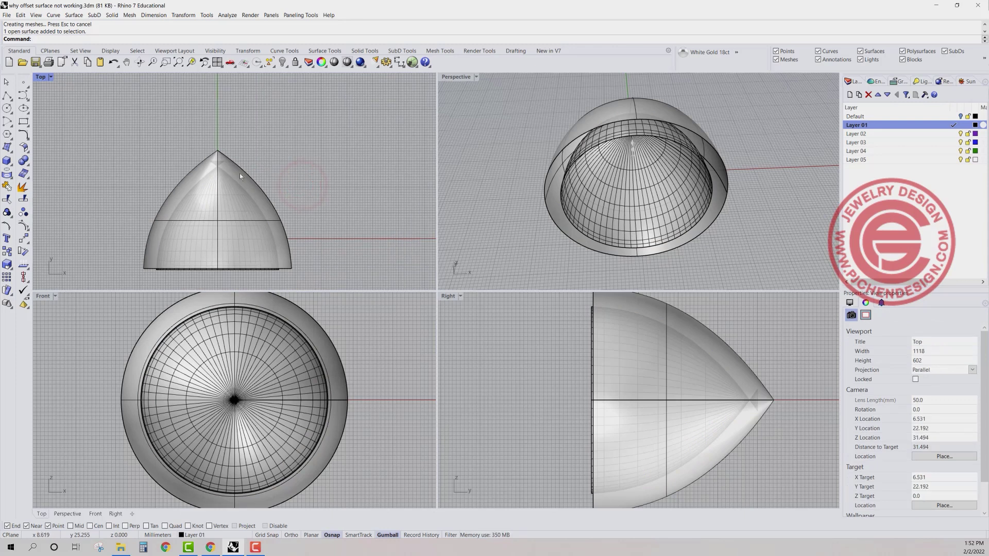
click(241, 173)
Offset the outer dome surface 5 outward, leaving the direction pointing outward
key(Return)
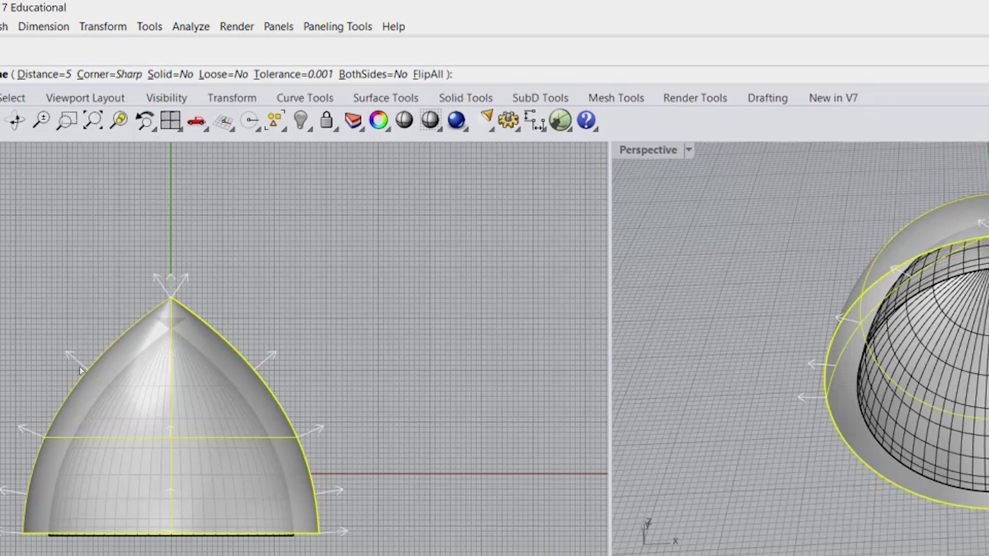
click(427, 75)
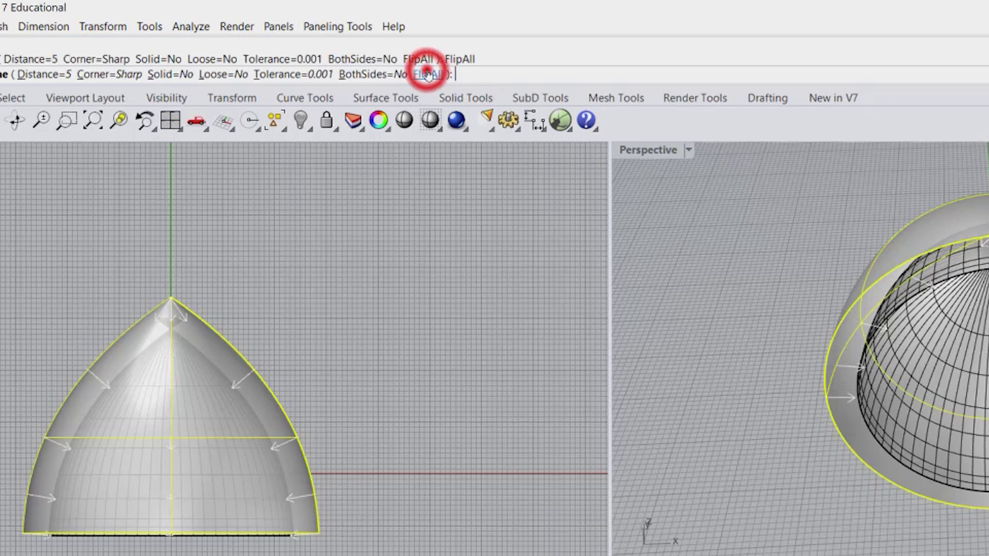
click(428, 74)
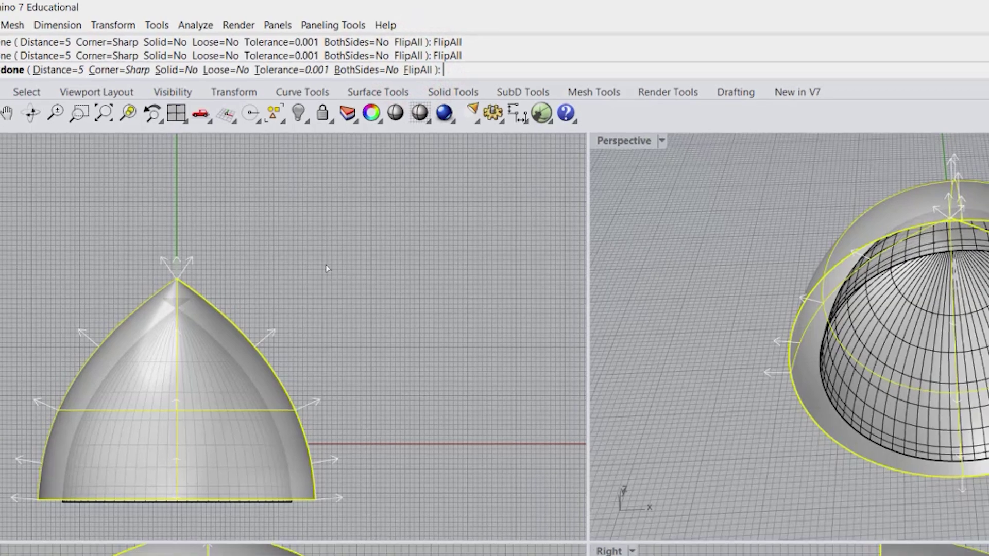
right_click(373, 270)
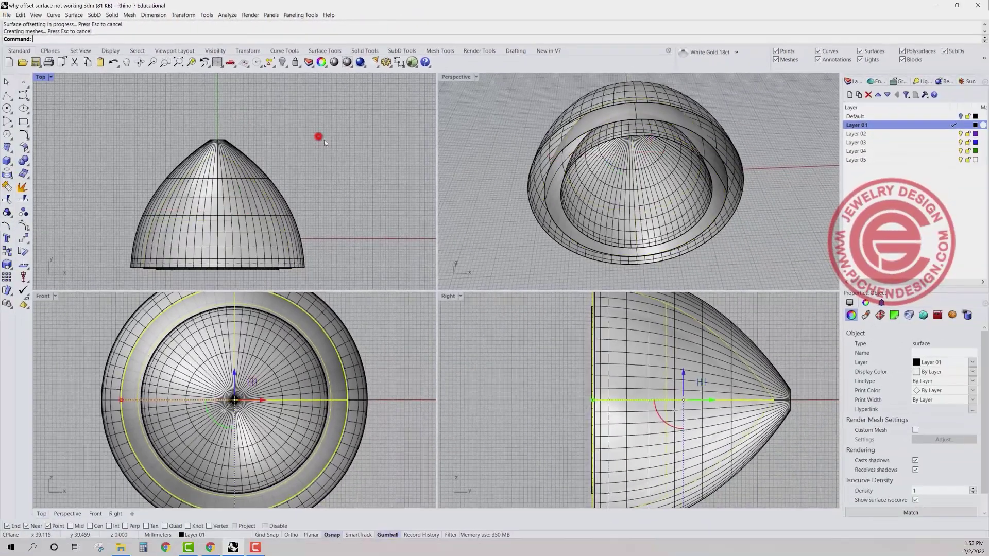
Orbit the Perspective view toward the tip and select the new offset shell
click(319, 137)
right_drag(618, 170, 643, 149)
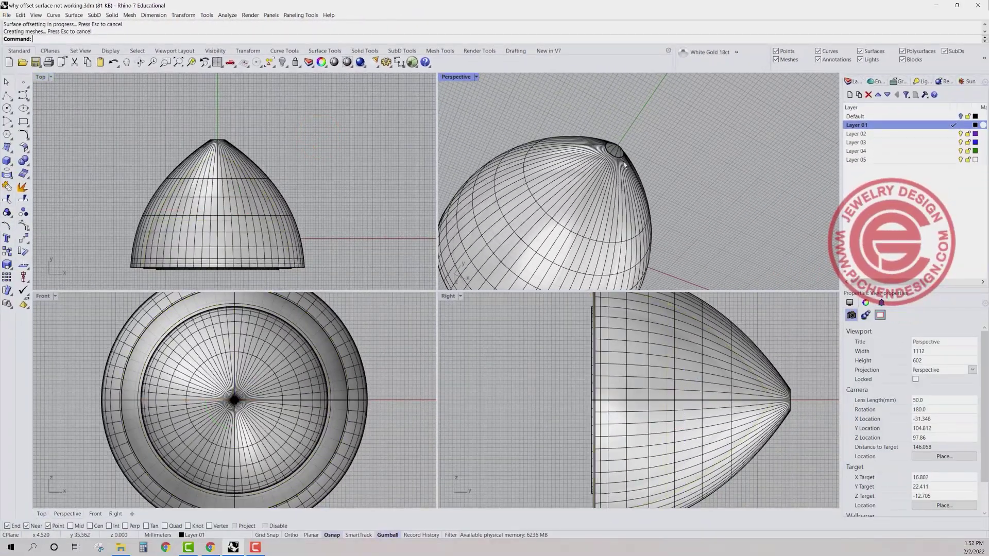
scroll(612, 143, up, 5)
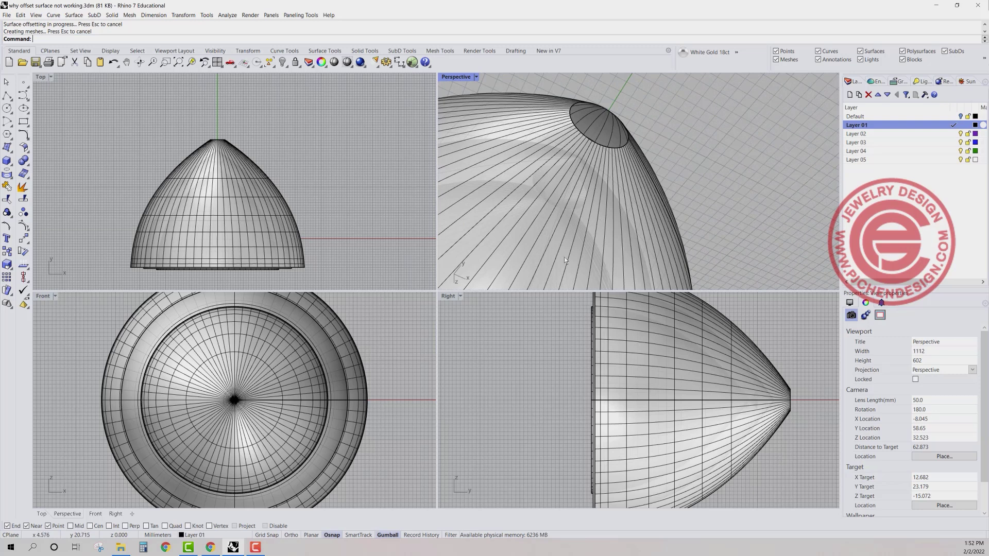
scroll(216, 165, up, 3)
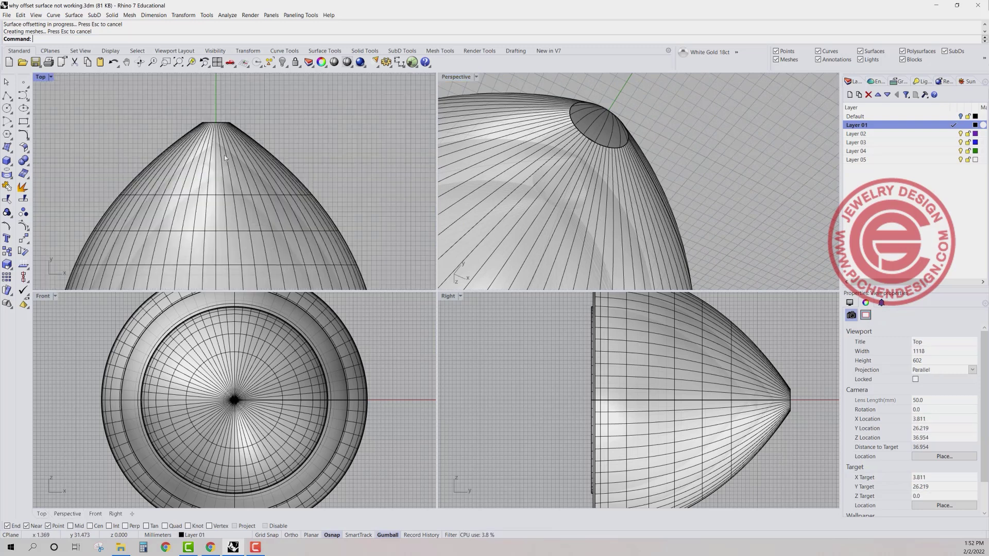
click(239, 144)
Delete the new offset shell and drag the dome surface to the left of its profile curve
key(Delete)
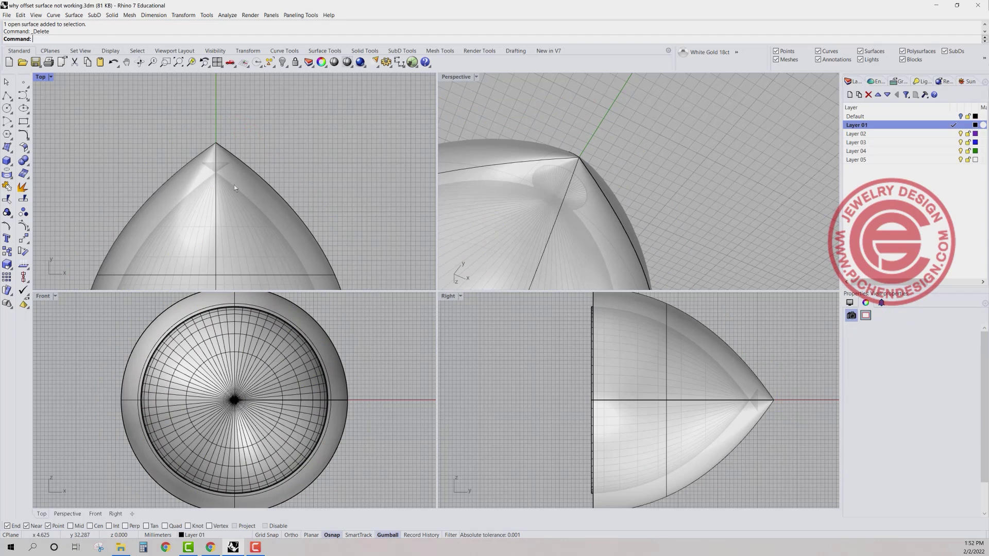
click(232, 183)
scroll(230, 165, down, 5)
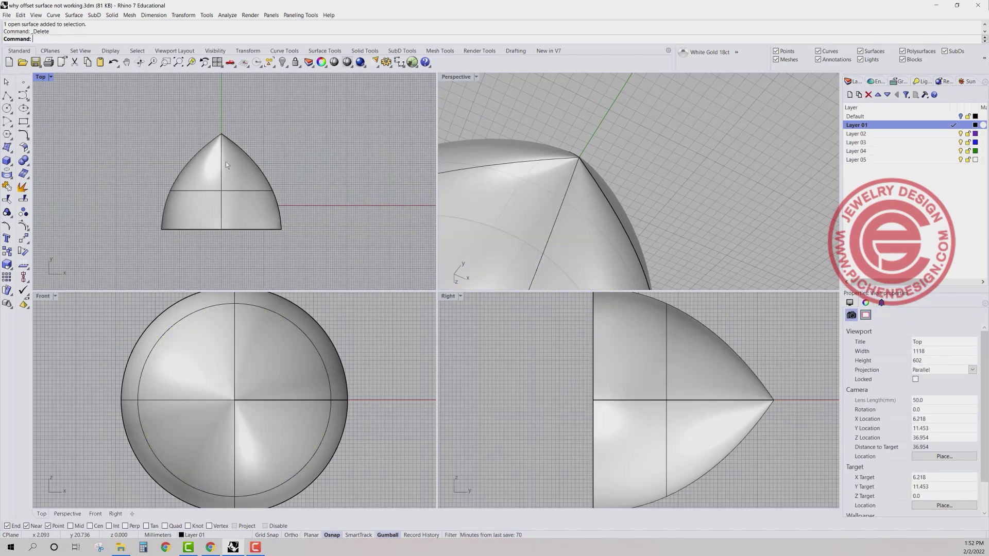
click(225, 161)
scroll(226, 162, down, 2)
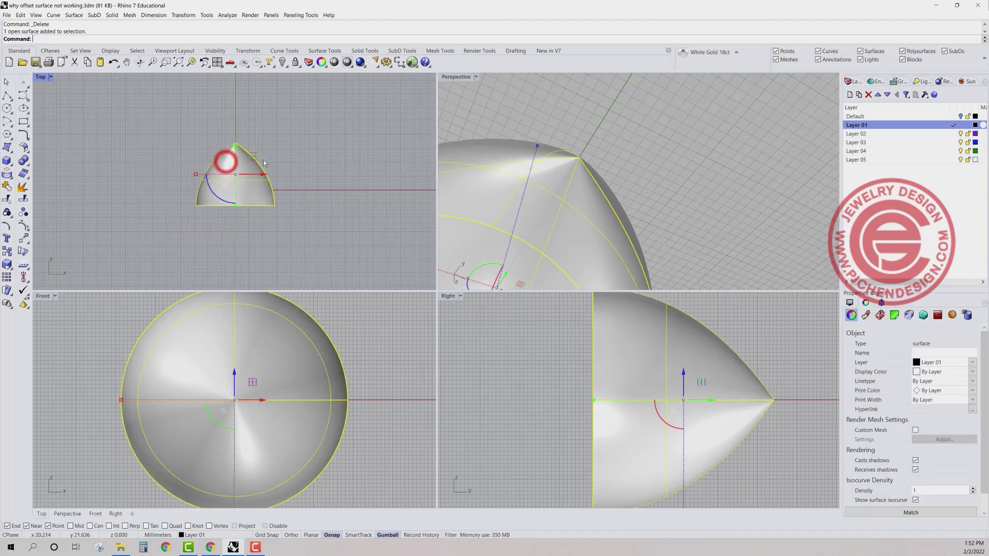
right_drag(226, 161, 318, 162)
drag(318, 162, 217, 163)
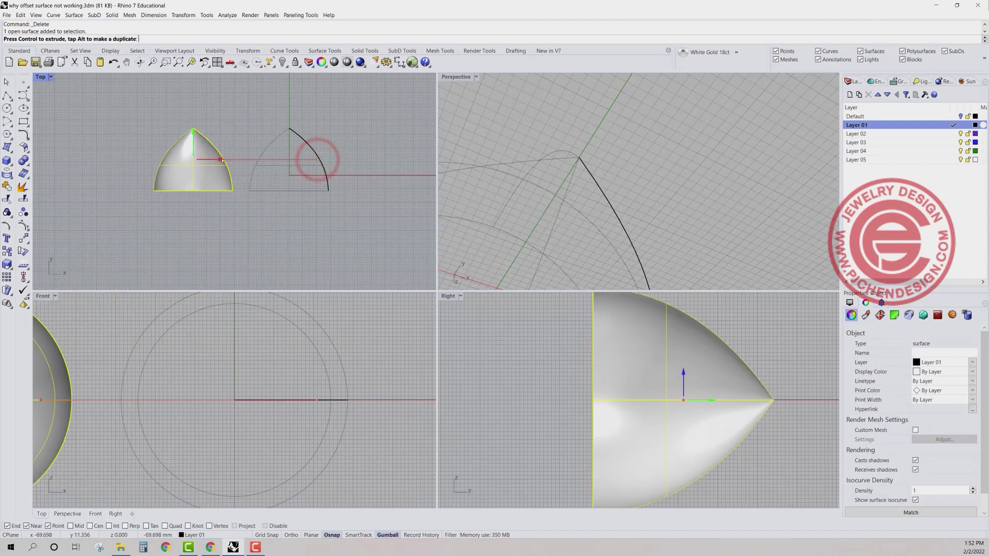
click(313, 217)
Select the arc profile curve left standing at the origin
scroll(287, 154, up, 8)
click(256, 165)
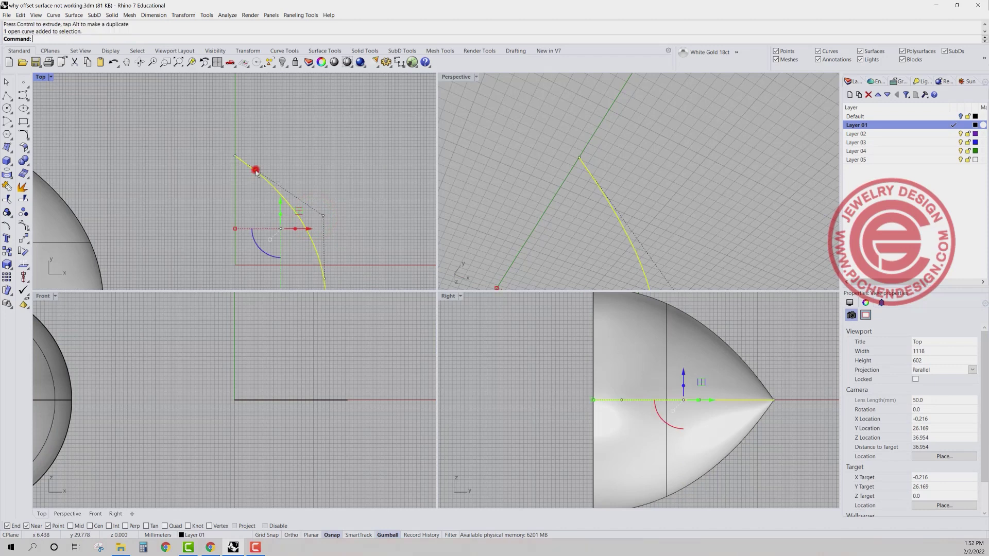
scroll(273, 142, down, 5)
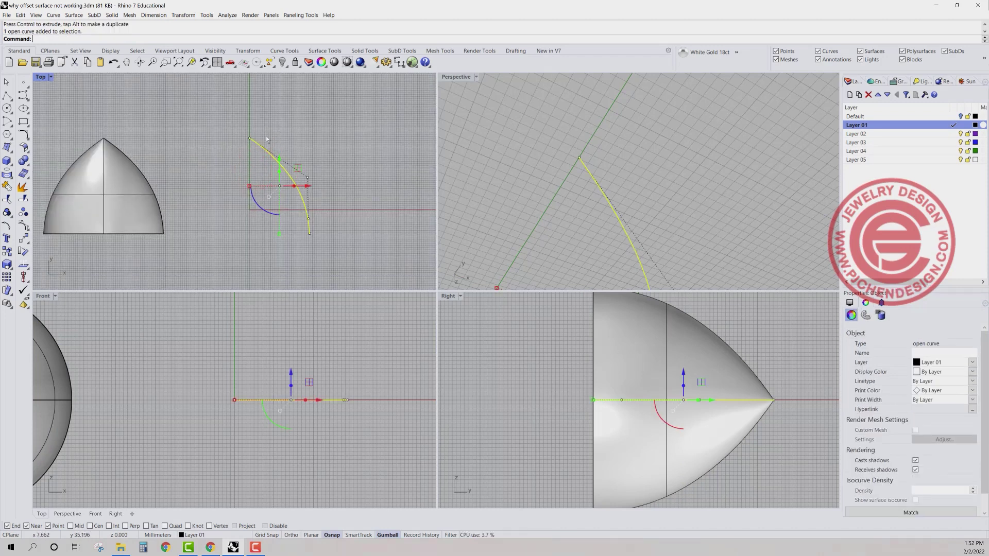
Maximize the Top view and offset the arc curve 5 inward
double_click(41, 78)
scroll(209, 208, up, 2)
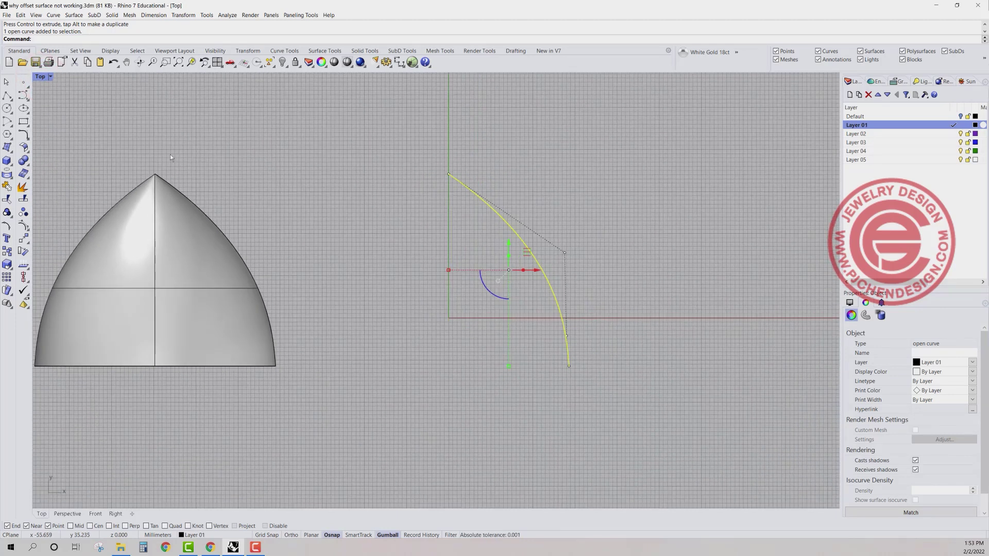
click(24, 136)
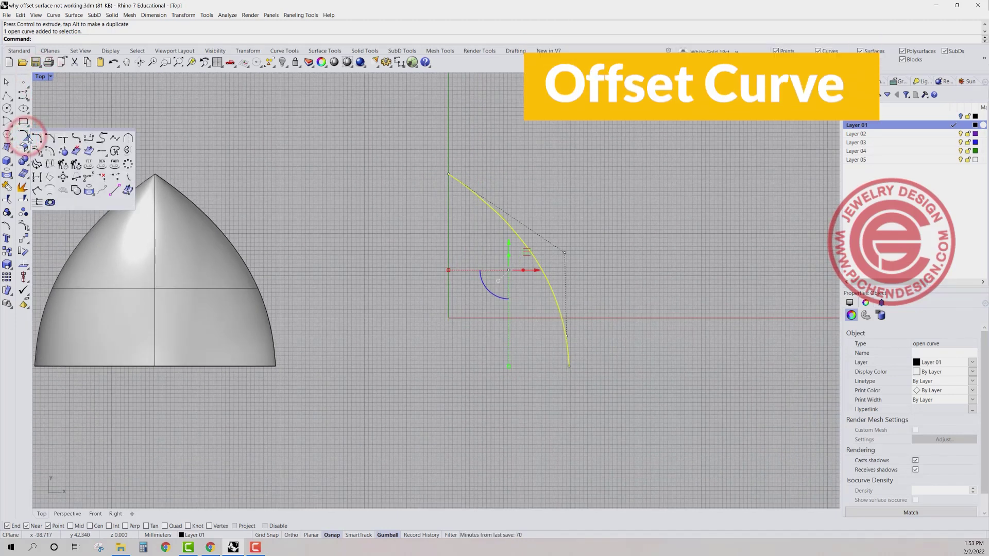
click(51, 152)
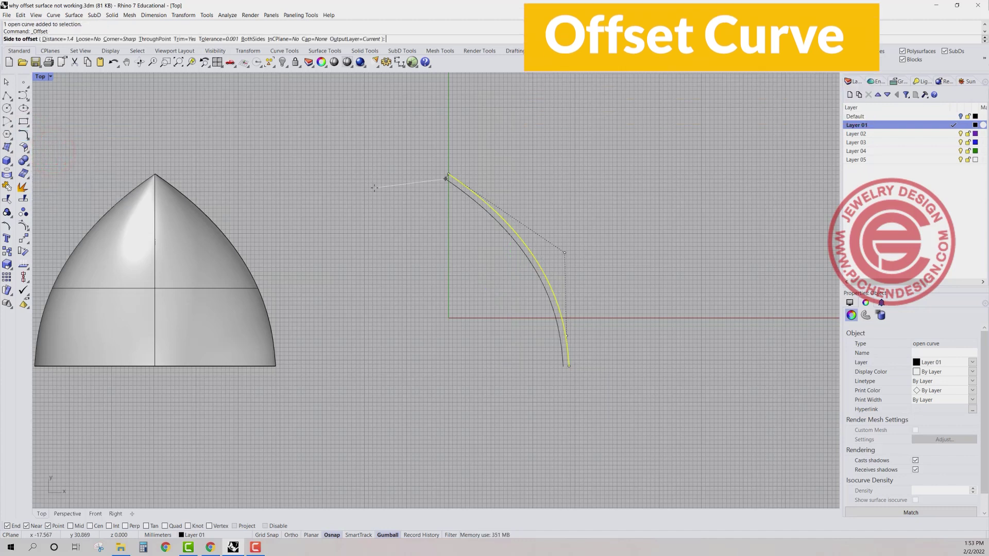
text(5)
key(Return)
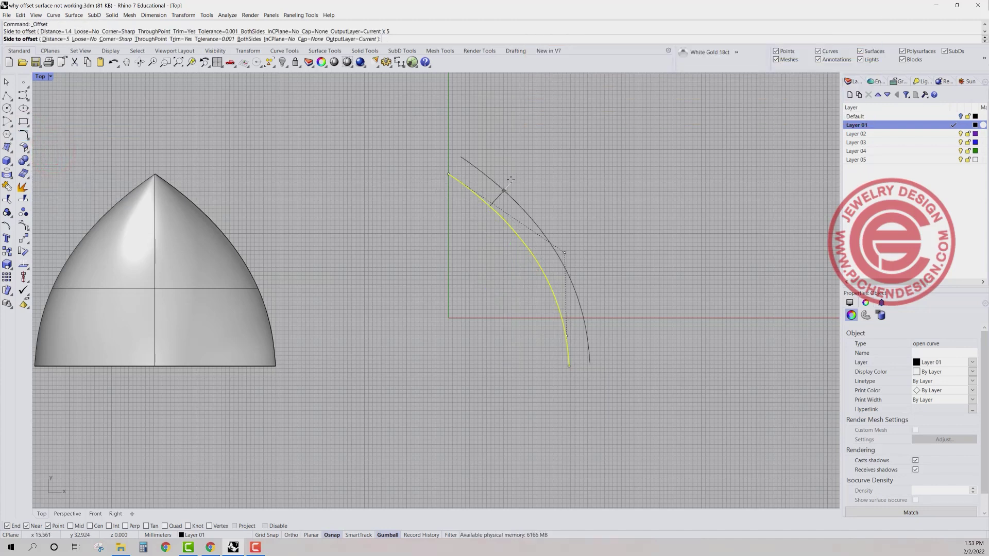
click(409, 201)
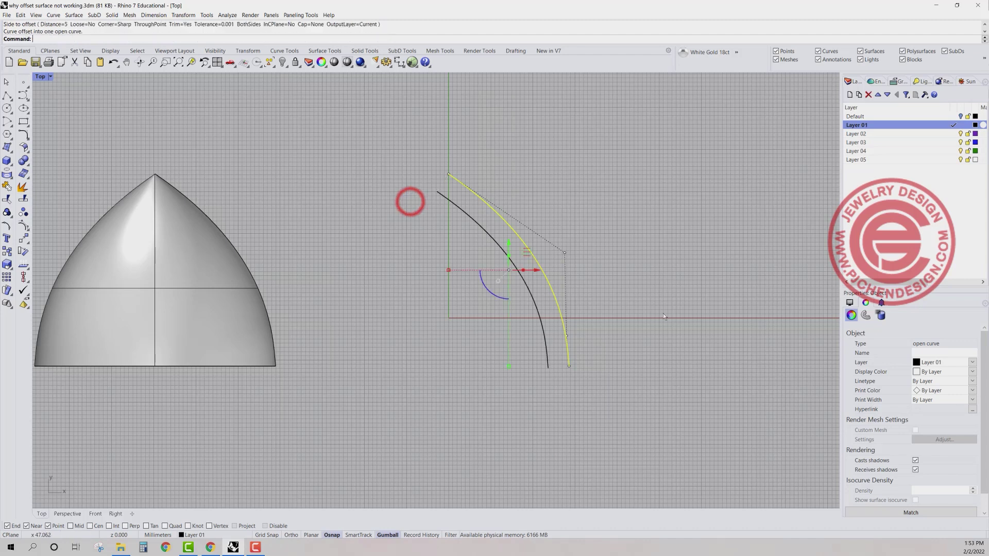
click(109, 99)
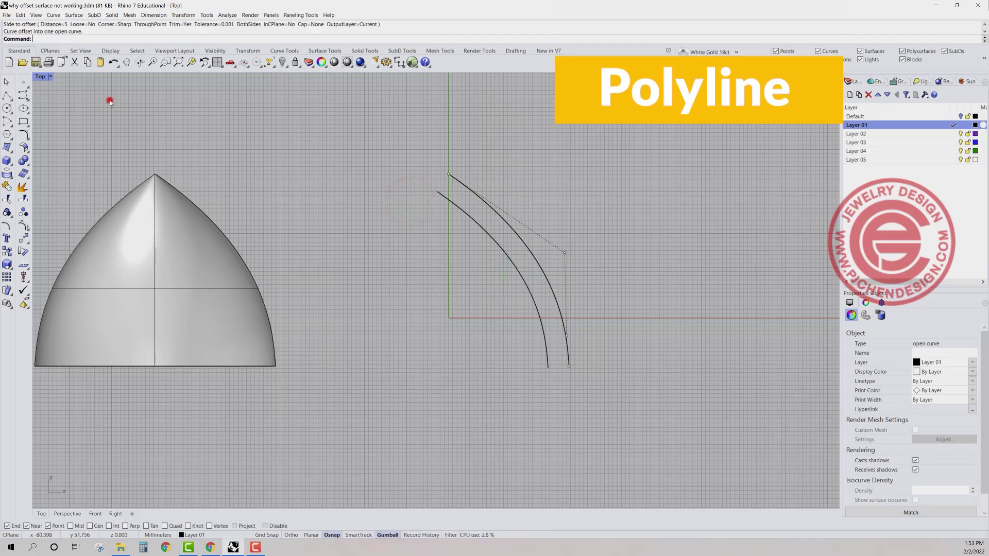
Draw a vertical polyline from the outer arc's top end down past the inner arc
click(7, 95)
click(449, 175)
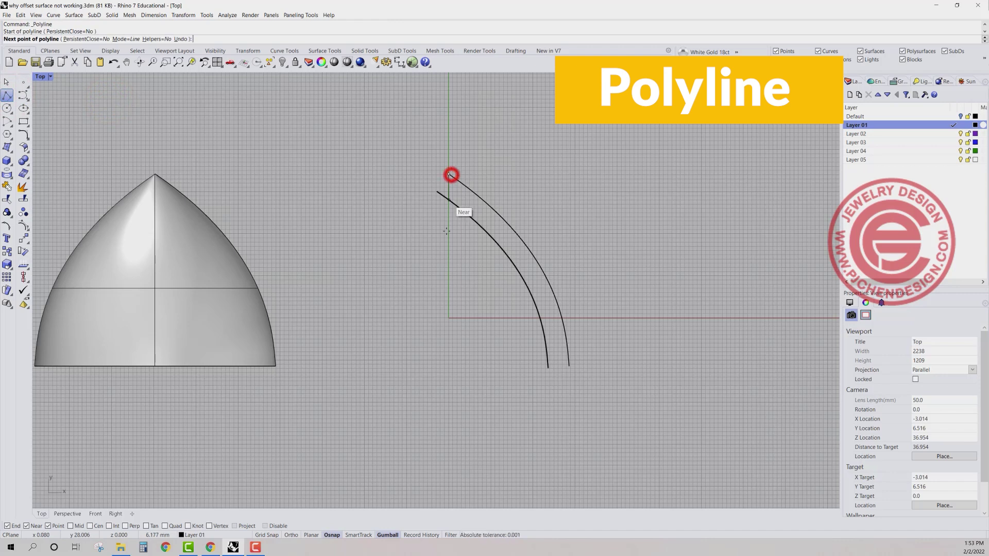
click(449, 232)
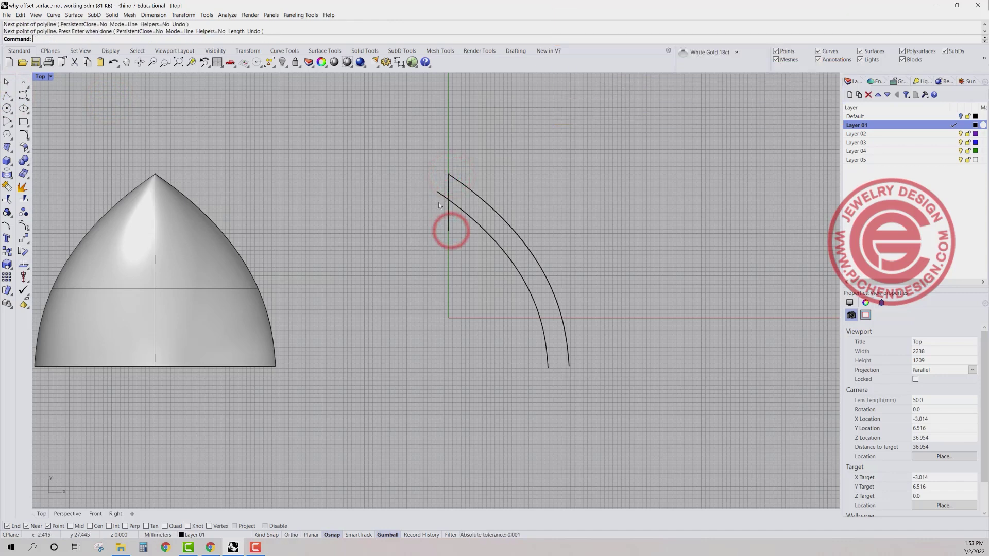
scroll(448, 229, up, 3)
right_click(457, 209)
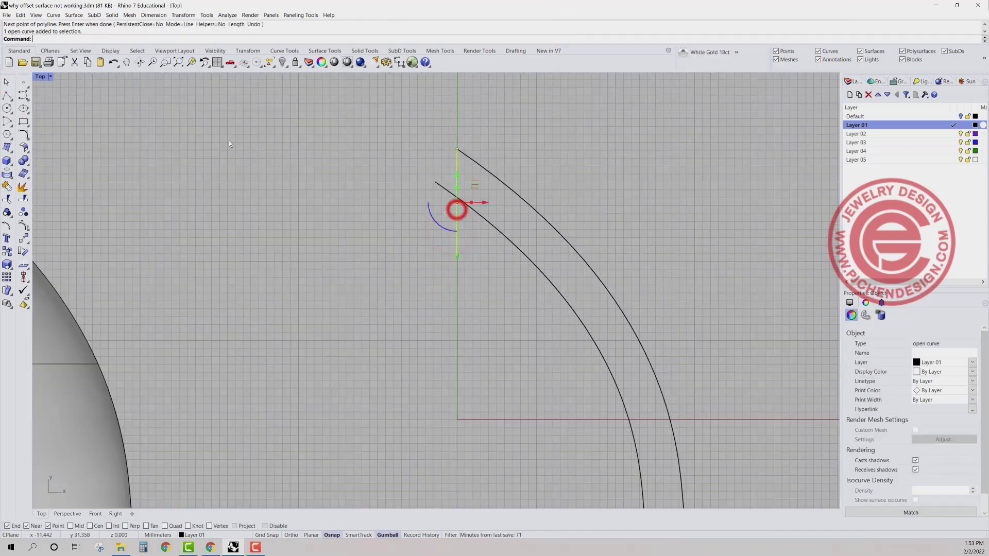
Trim the inner arc's overhang at the vertical line, then delete the line
click(7, 199)
click(449, 200)
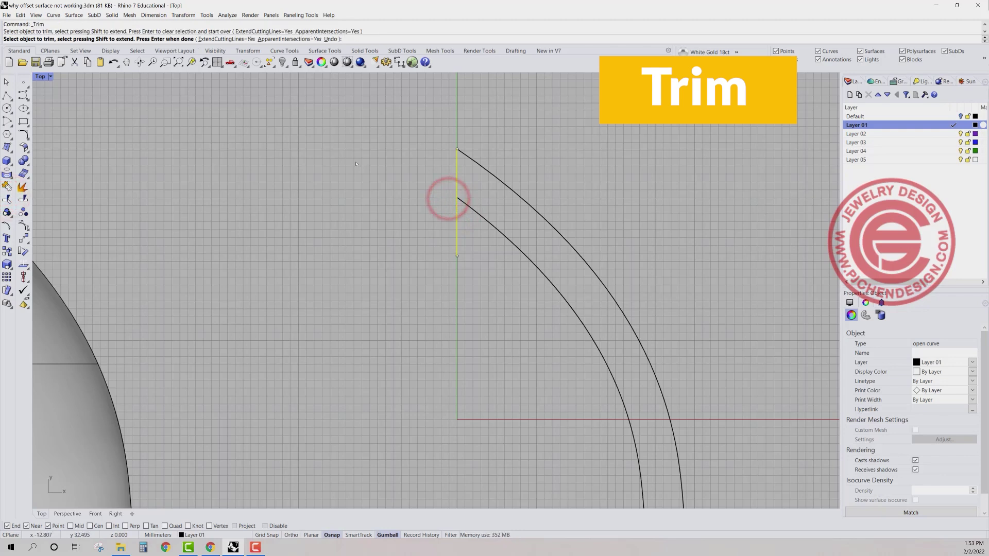
right_click(443, 203)
drag(486, 281, 414, 226)
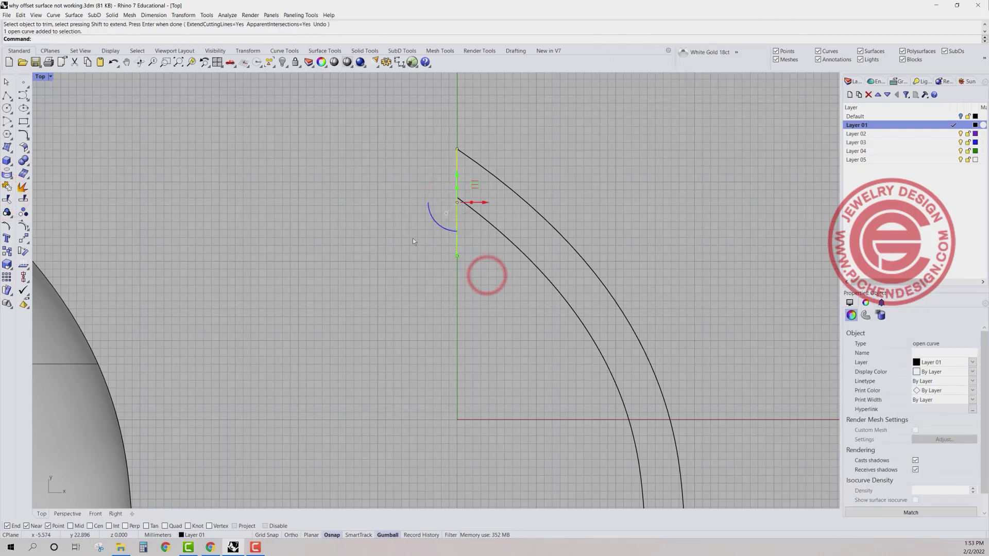
key(Delete)
scroll(459, 221, down, 3)
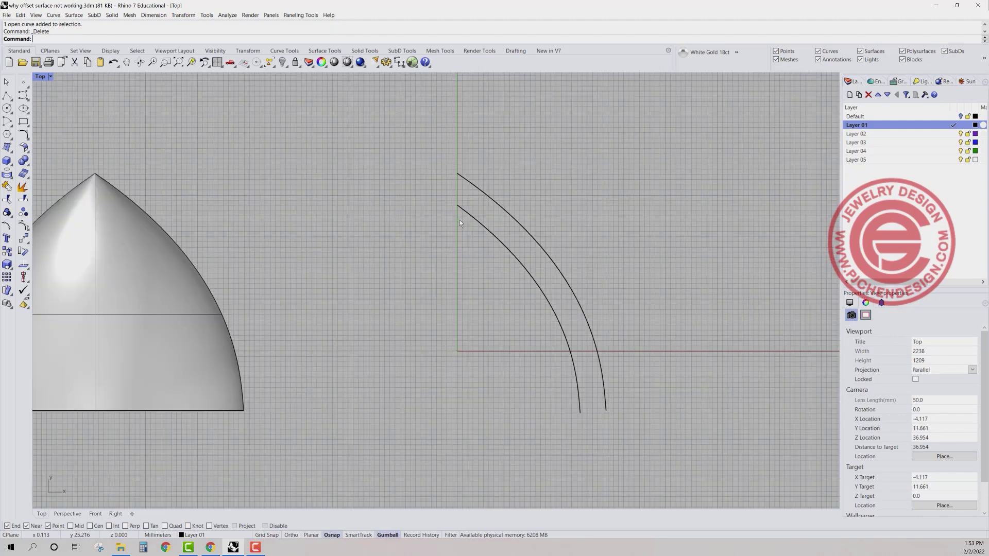
right_drag(459, 220, 377, 144)
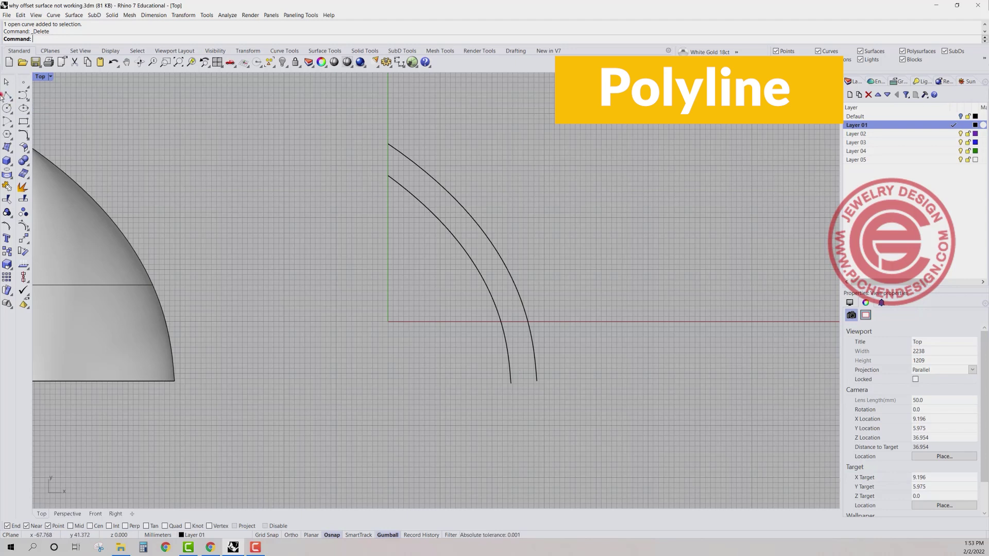
Close the profile with a line between the arcs' lower ends and join the three curves
click(7, 96)
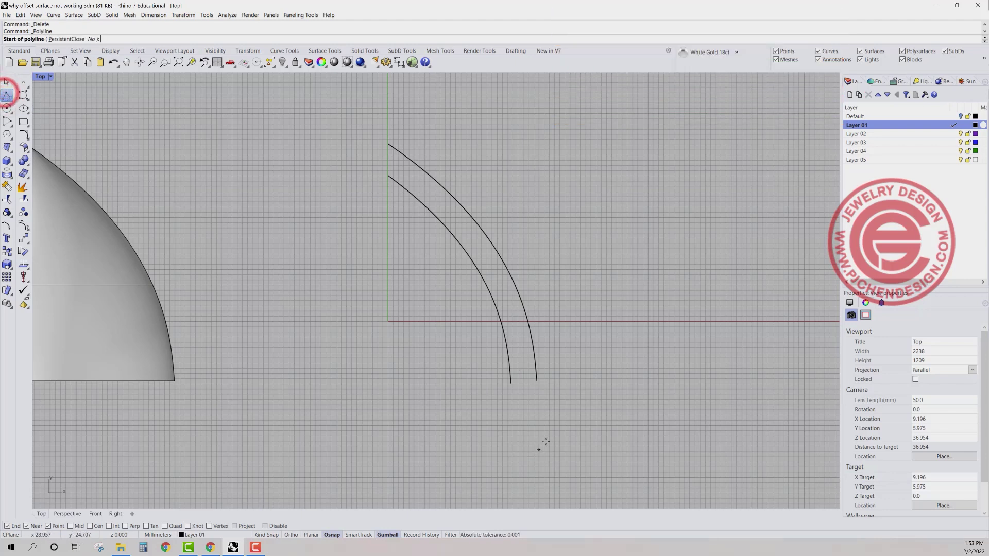
click(510, 383)
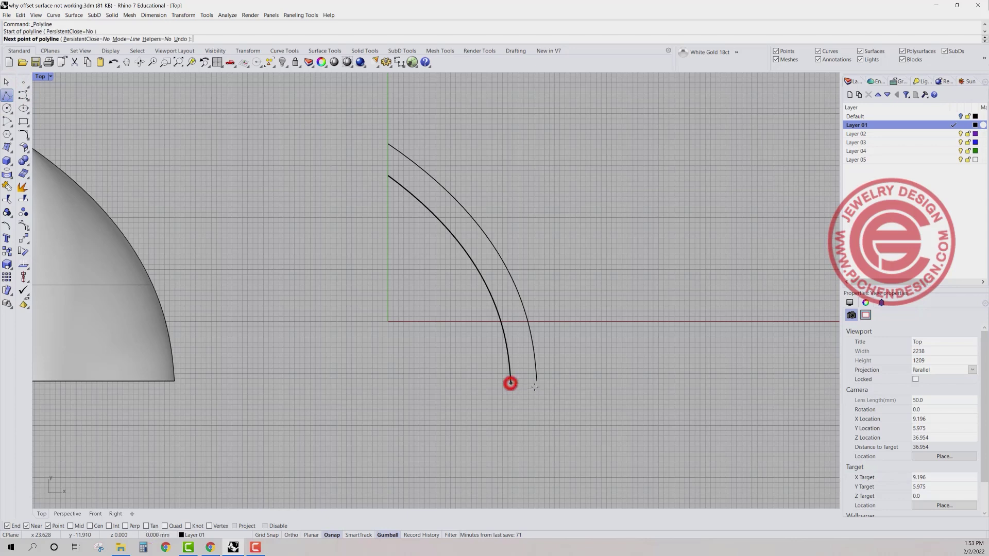
click(537, 382)
key(Return)
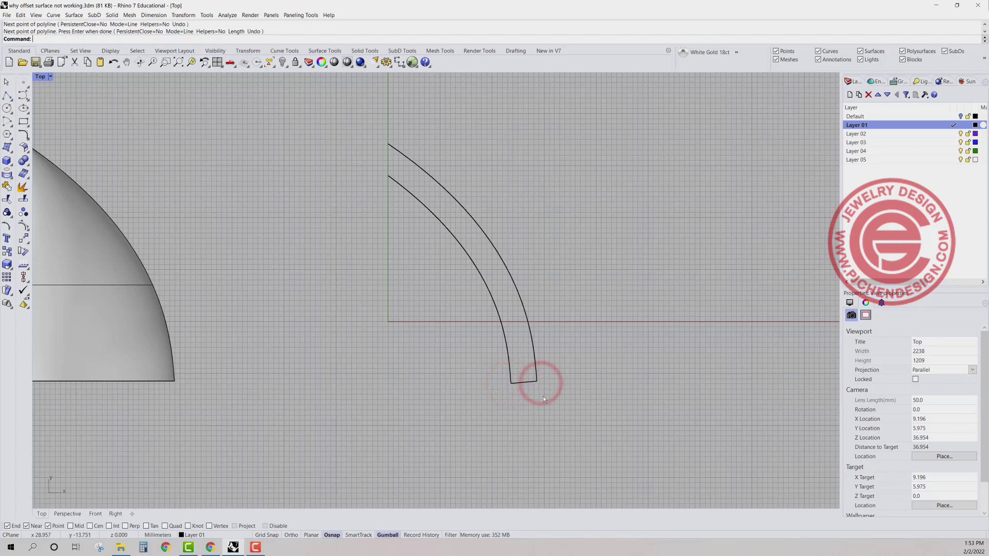
drag(452, 335, 596, 412)
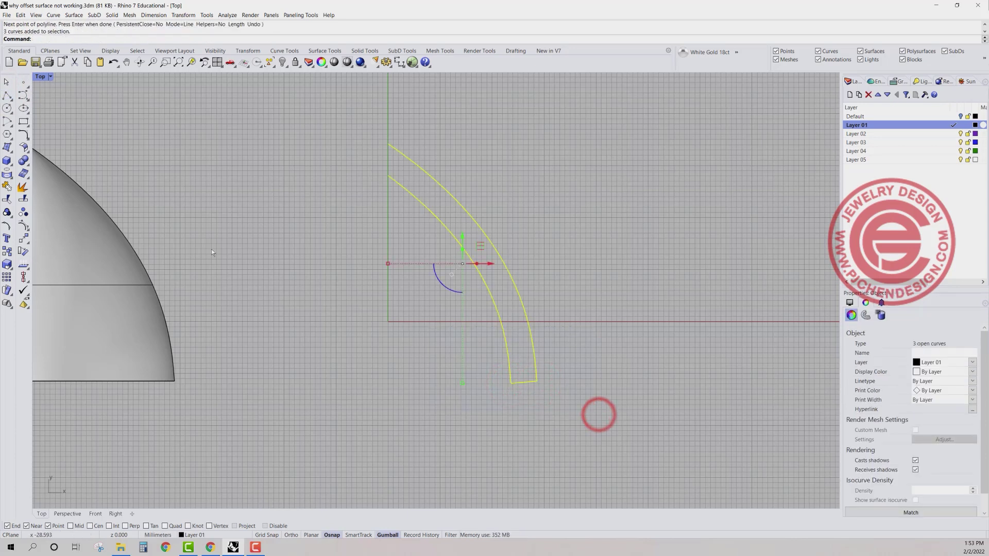
click(6, 186)
scroll(406, 296, down, 3)
click(424, 280)
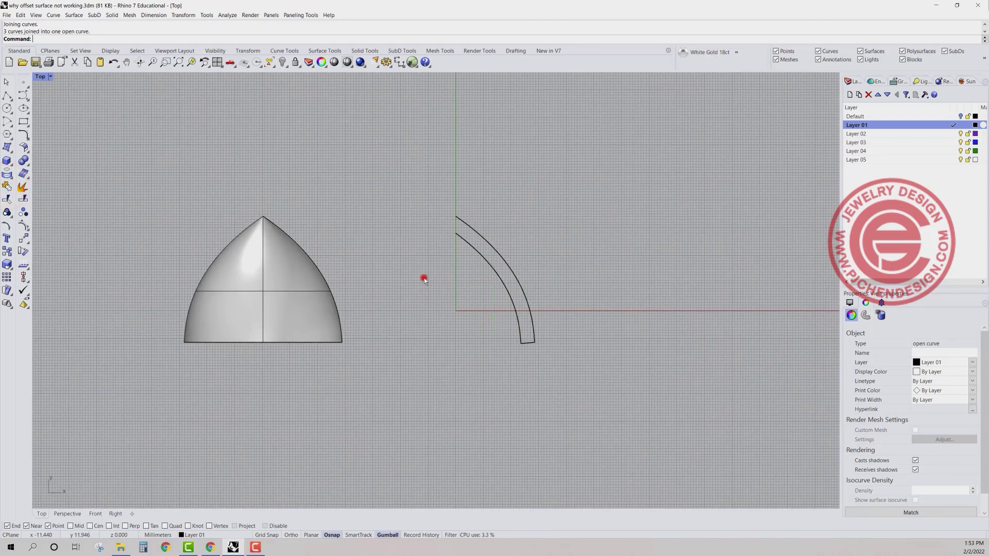
Revolve the joined profile 360° around an axis from its top to the origin
click(75, 16)
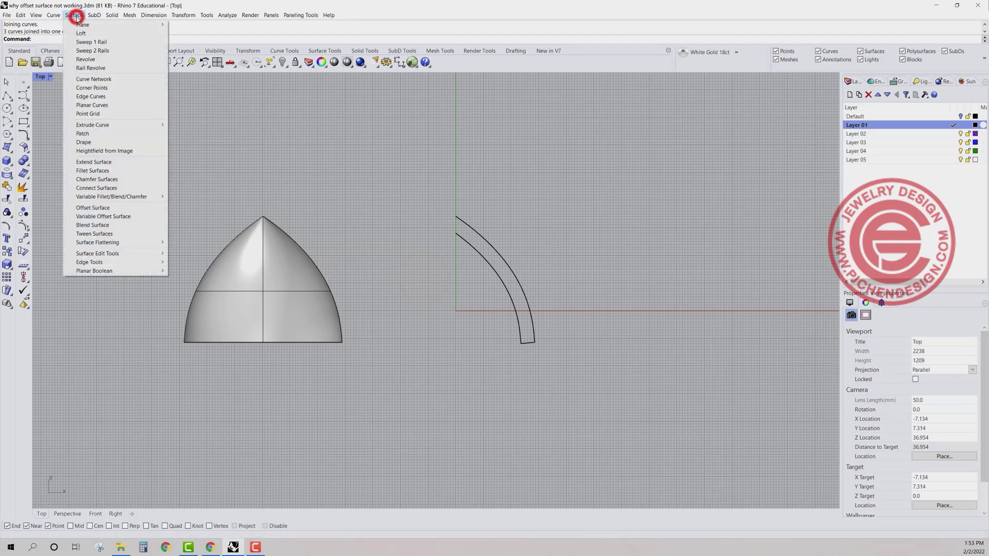
click(75, 59)
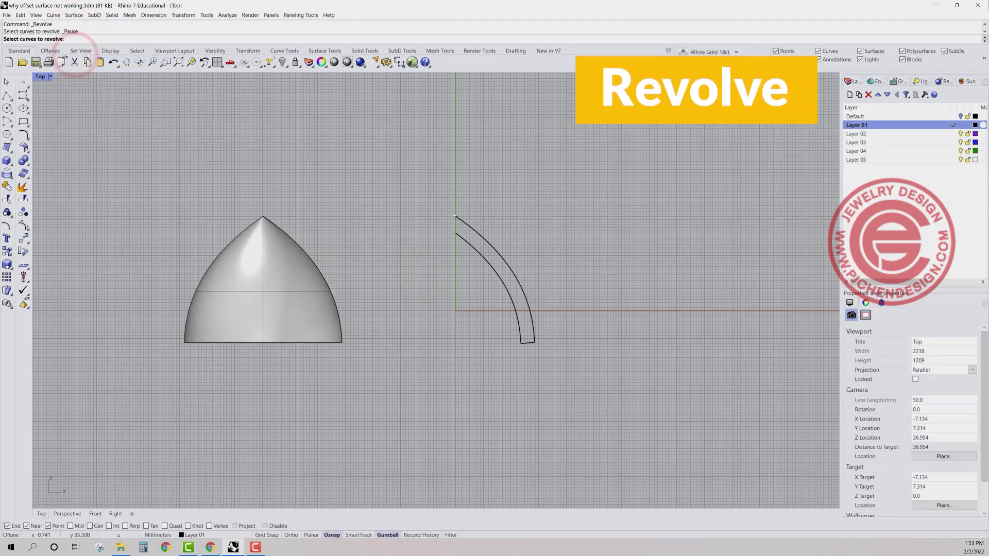
click(463, 224)
key(Return)
click(454, 215)
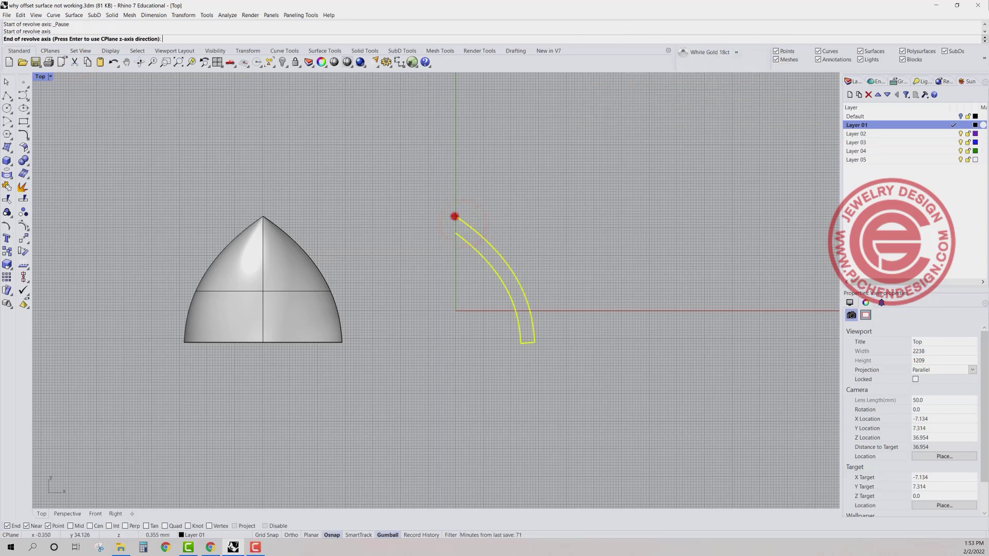
click(450, 316)
key(Return)
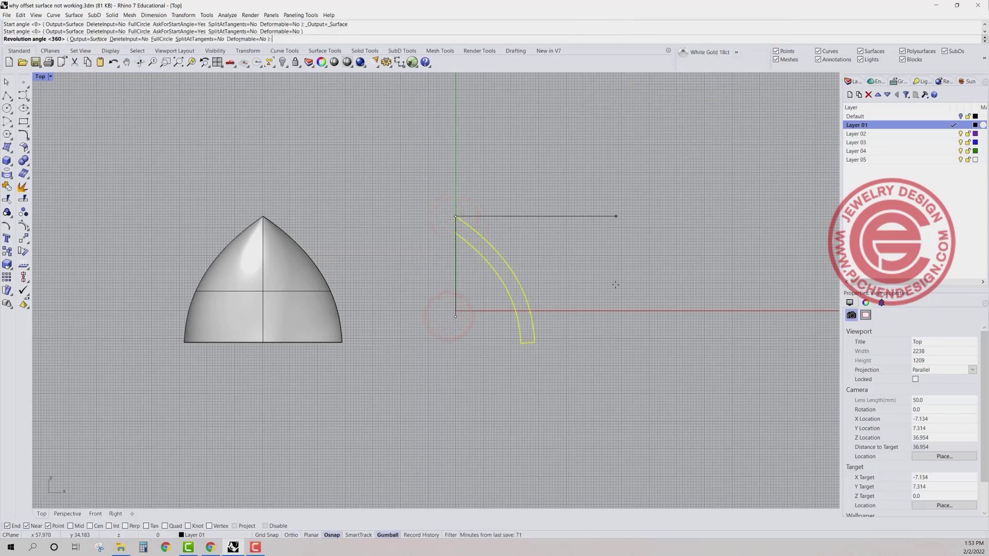
key(Return)
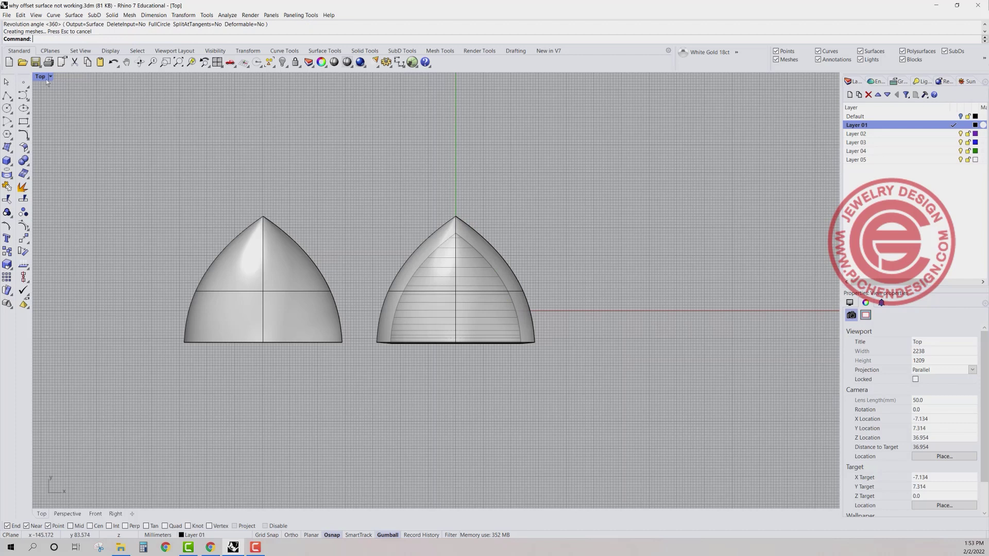
Return to four views and orbit Perspective to see the dome's other side
double_click(43, 77)
click(561, 116)
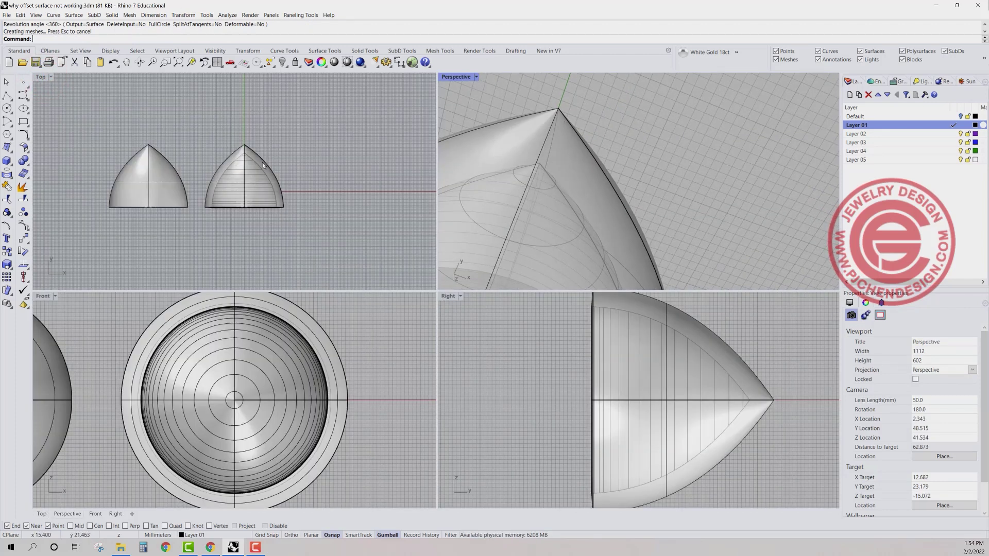
scroll(262, 165, up, 2)
right_drag(592, 231, 619, 195)
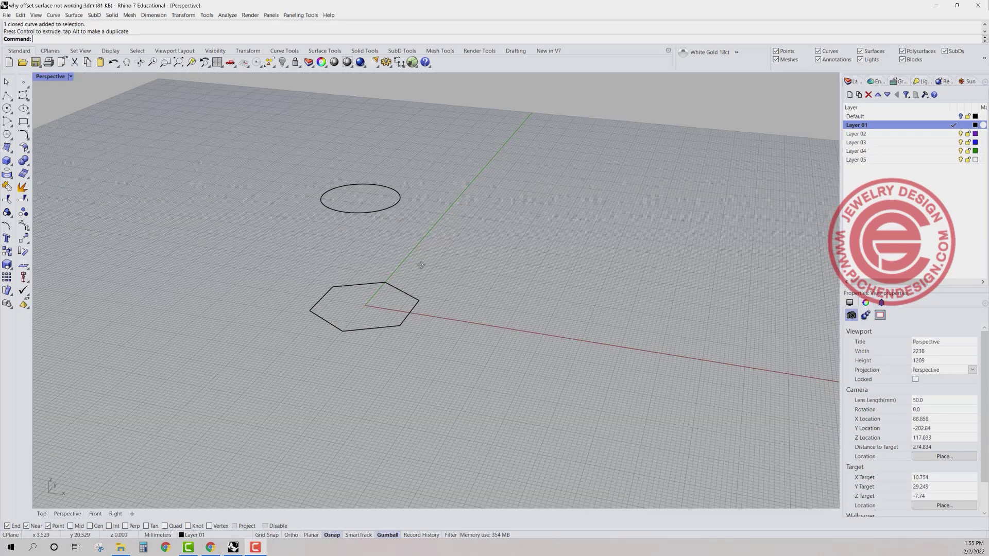
Orbit to view the hexagon and ellipse, selecting each to check them
right_drag(419, 325, 390, 271)
scroll(400, 245, up, 1)
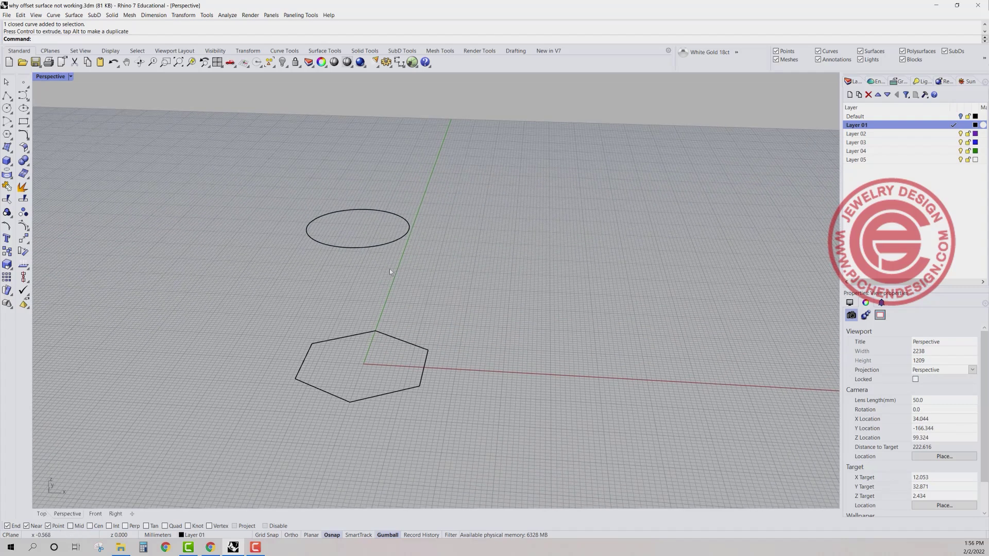
click(422, 382)
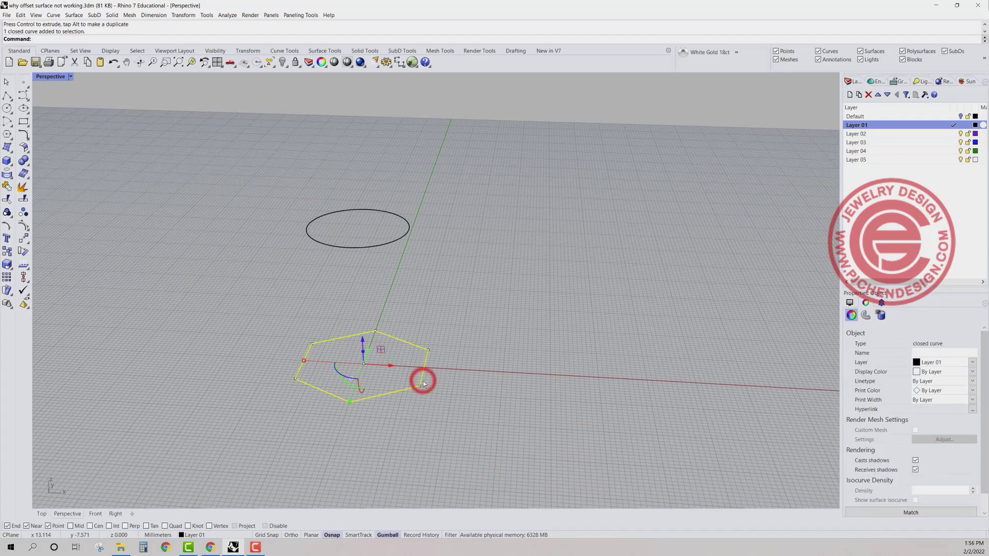
click(398, 240)
click(453, 249)
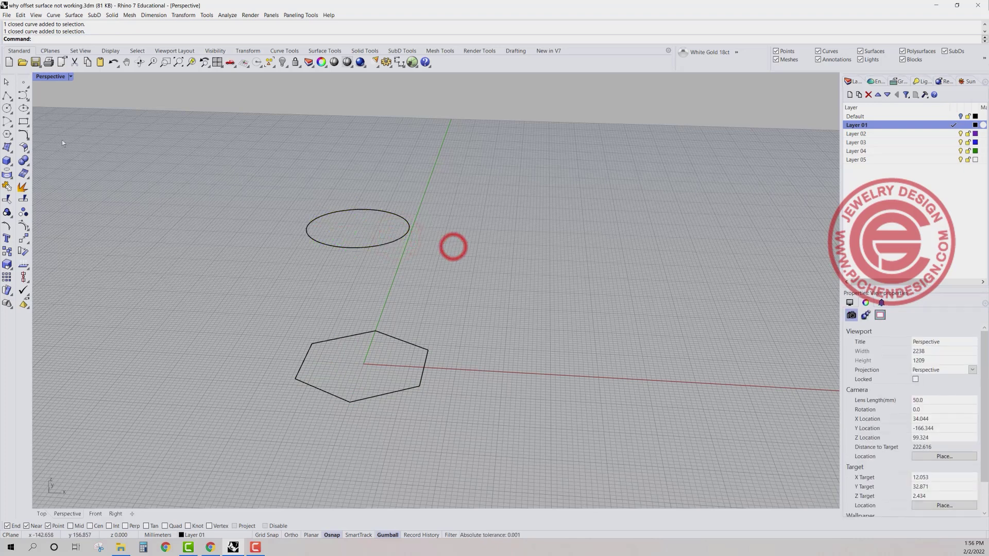
Loft a surface from the hexagon up to the ellipse with default seams and loft options
click(7, 147)
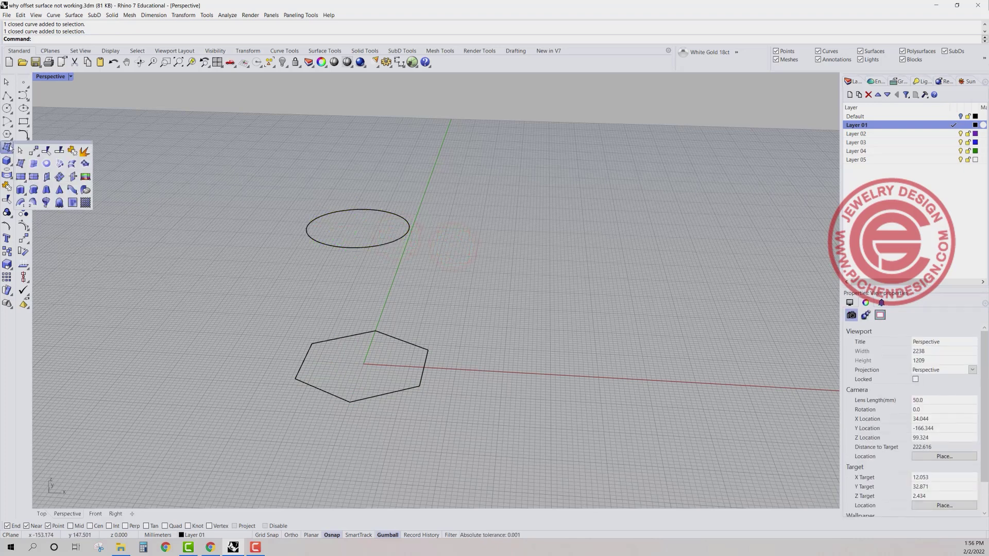
click(72, 164)
click(426, 362)
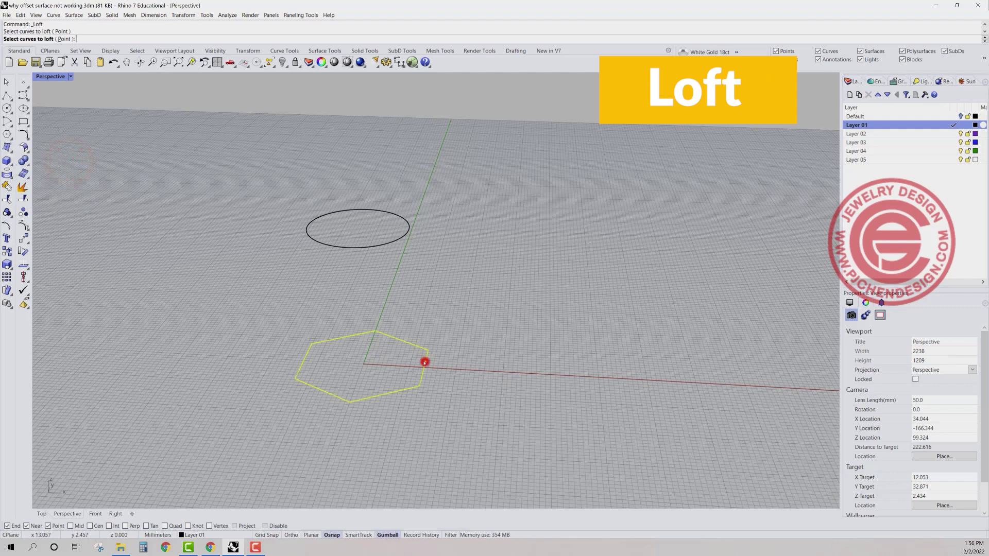
click(397, 240)
key(Return)
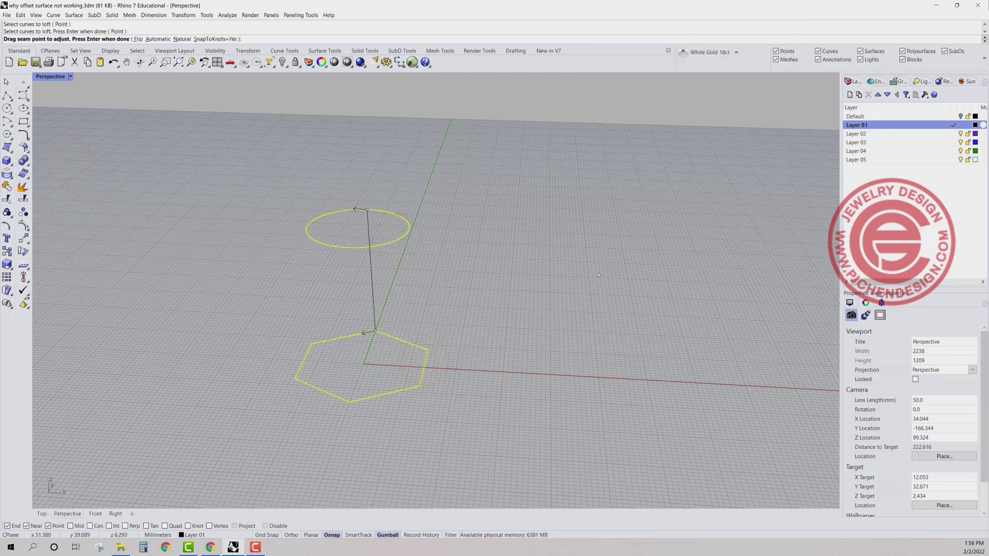
key(Return)
click(569, 322)
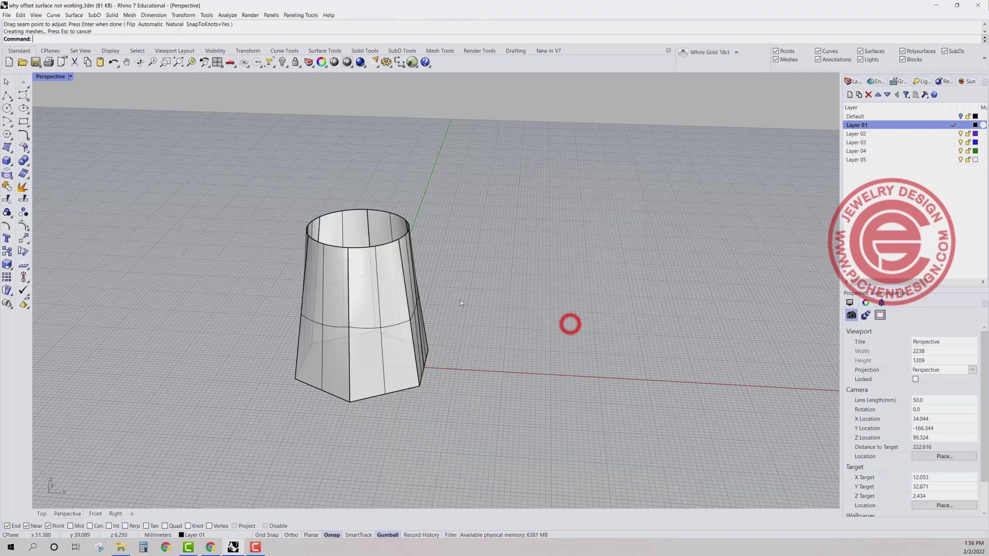
Orbit around the lofted cone to inspect its shape
right_drag(460, 301, 439, 289)
scroll(405, 277, up, 2)
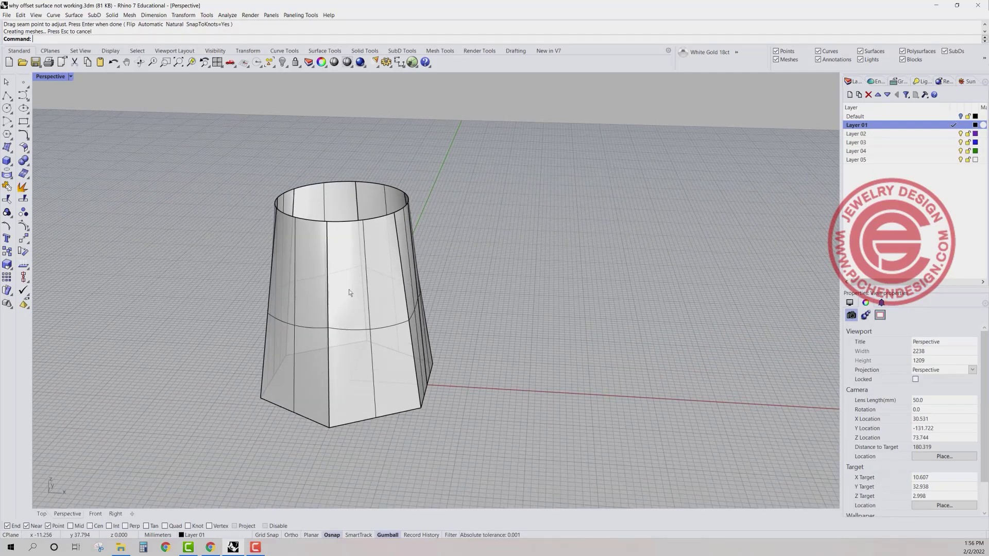
right_drag(349, 292, 366, 309)
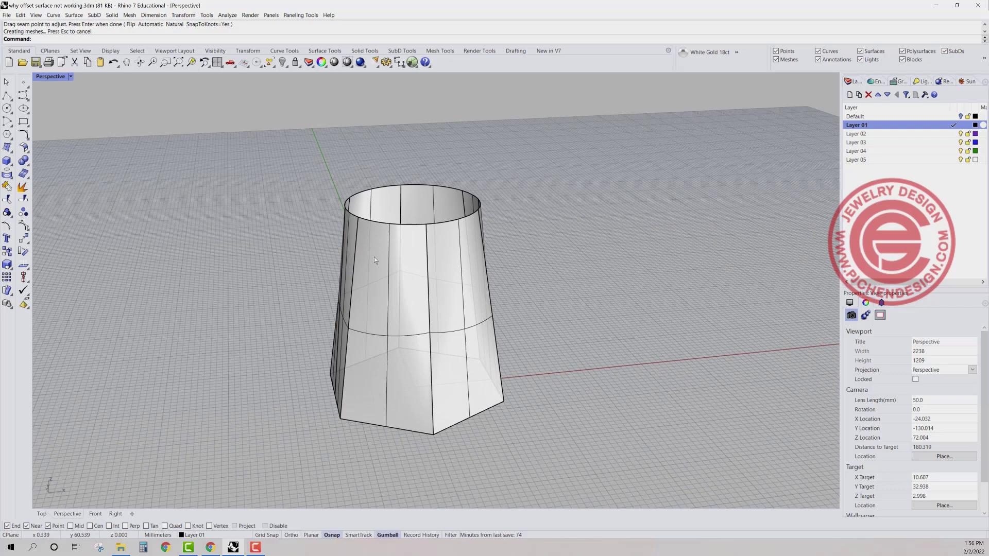
mouse_move(374, 257)
right_down()
mouse_move(363, 256)
mouse_move(388, 255)
mouse_move(350, 246)
mouse_move(423, 254)
mouse_move(366, 249)
mouse_move(369, 262)
right_up()
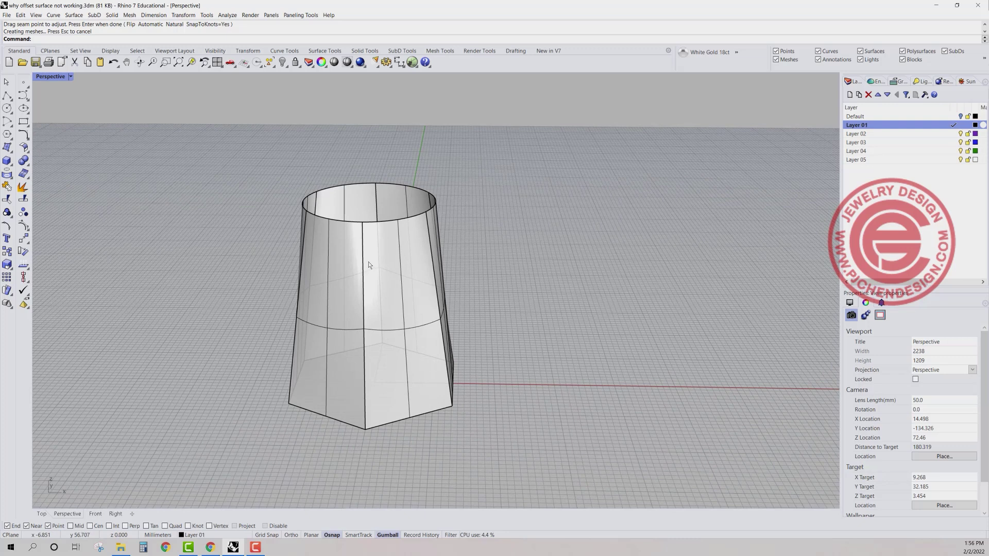
Offset the lofted shell 5 units with Solid=Yes and Corner=Round
click(371, 242)
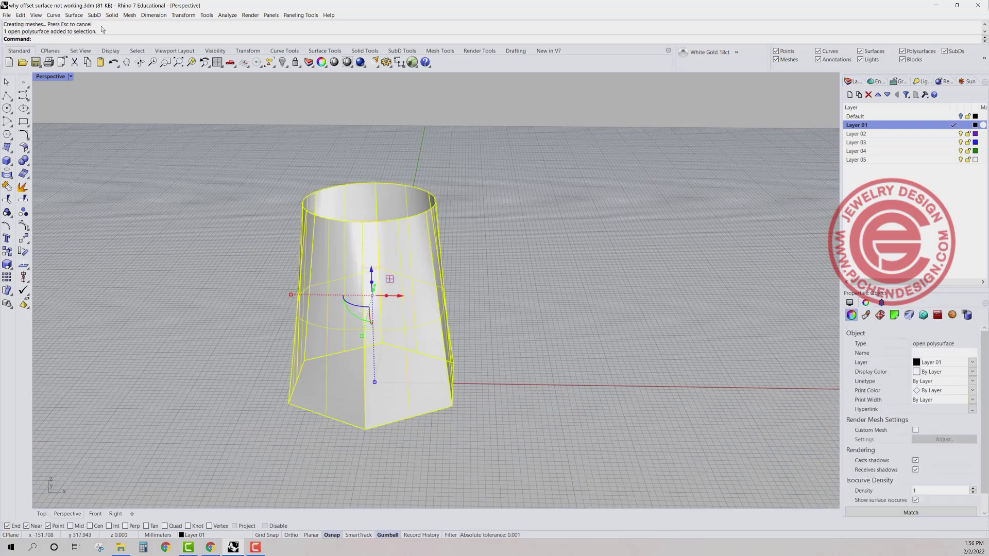
click(25, 150)
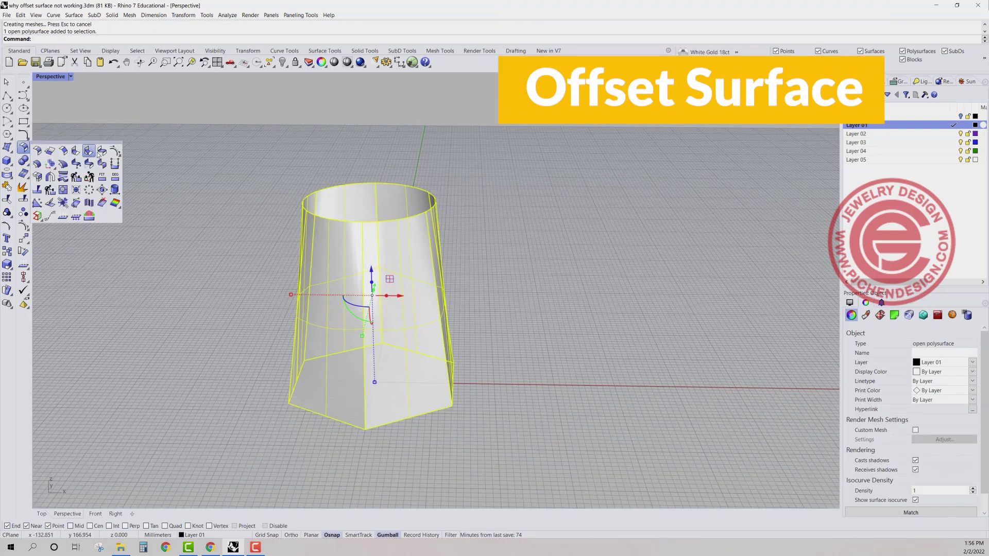
click(37, 166)
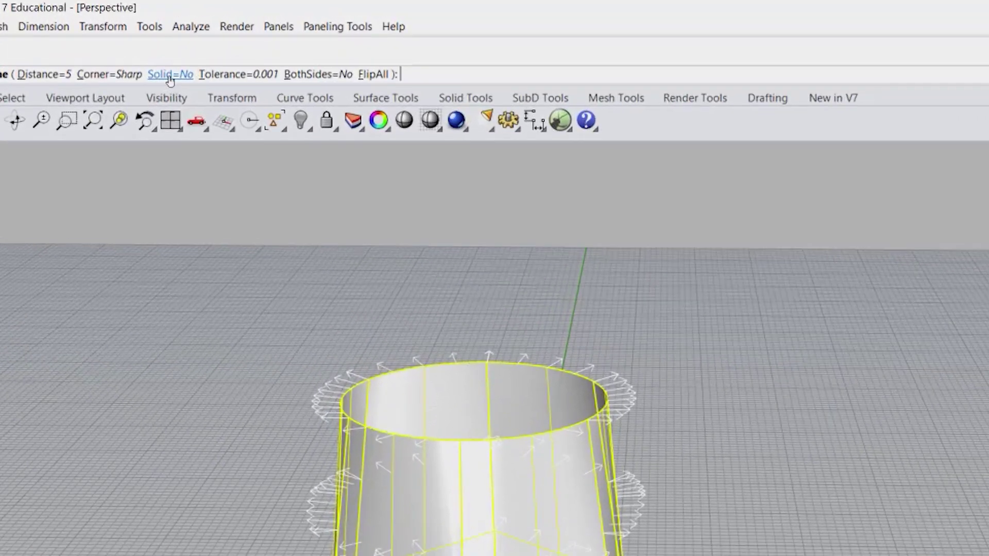
click(170, 75)
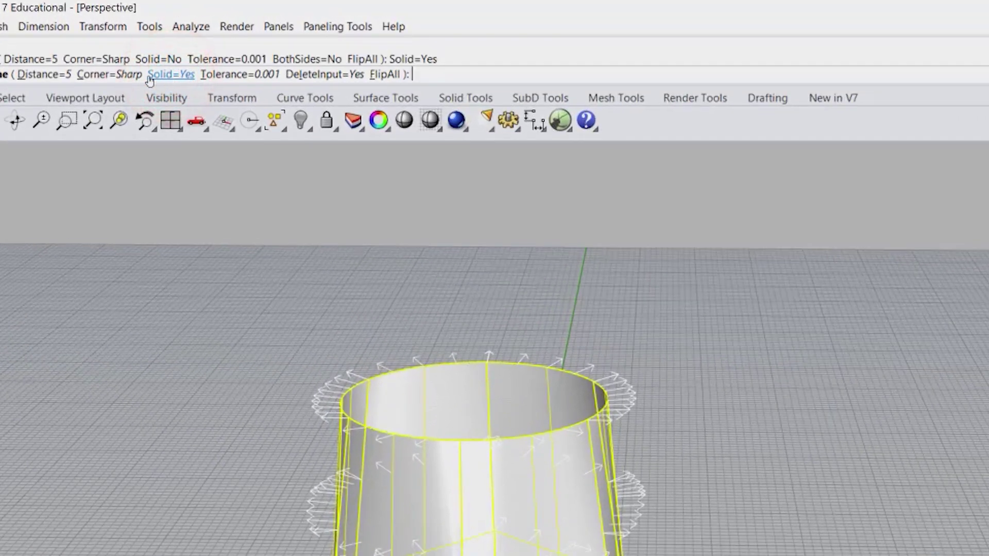
click(116, 75)
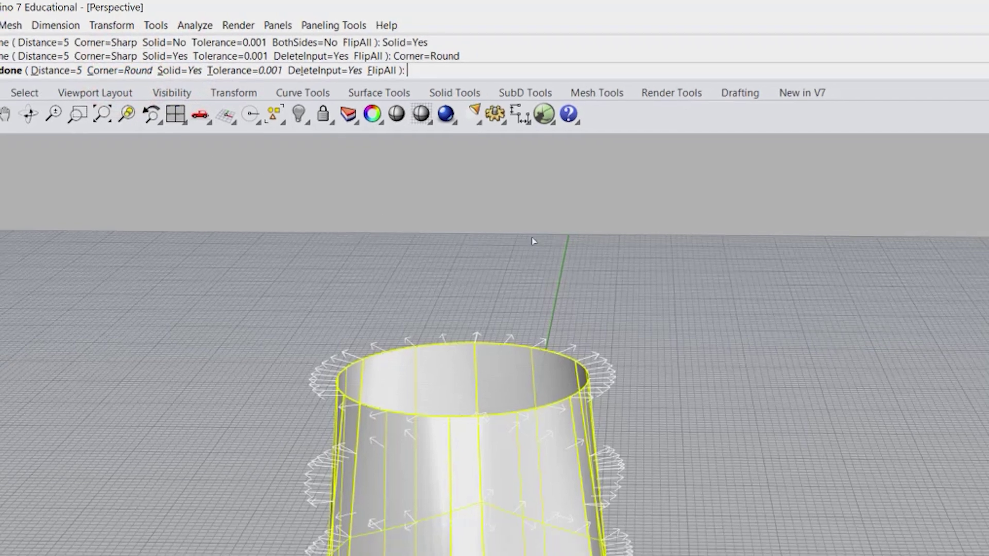
key(Return)
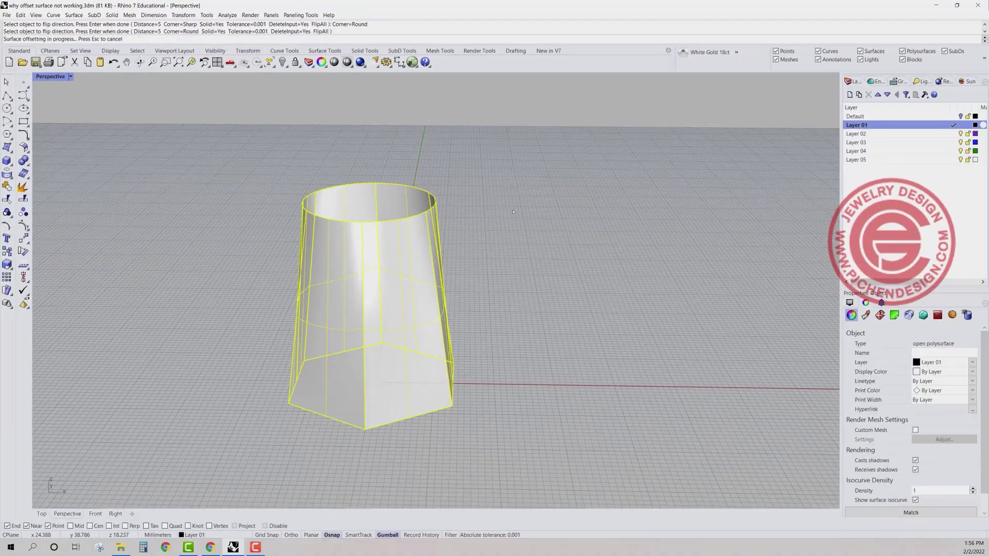
Orbit below the thickened shell to inspect it from a lower side angle
click(573, 240)
right_drag(573, 239, 459, 365)
click(386, 327)
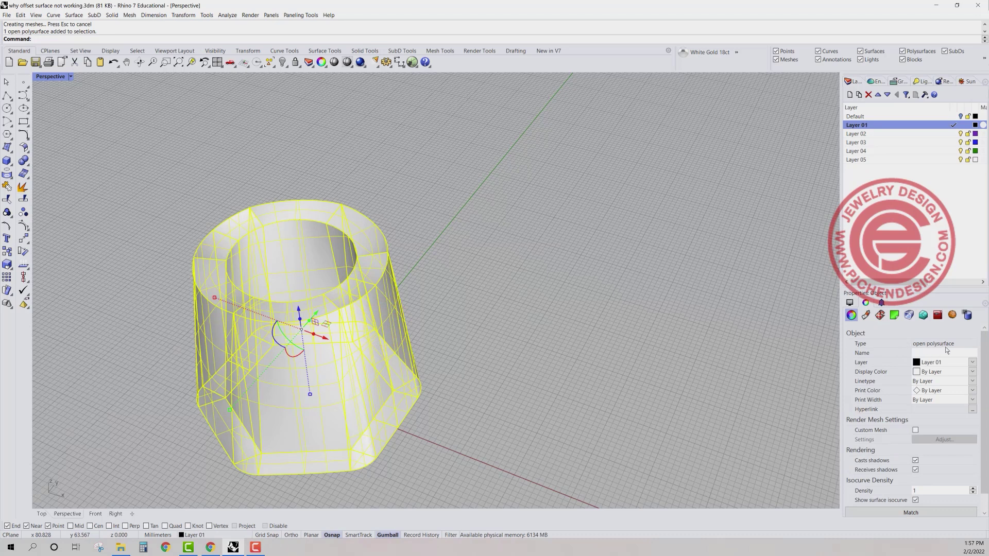
right_drag(515, 334, 507, 302)
click(507, 302)
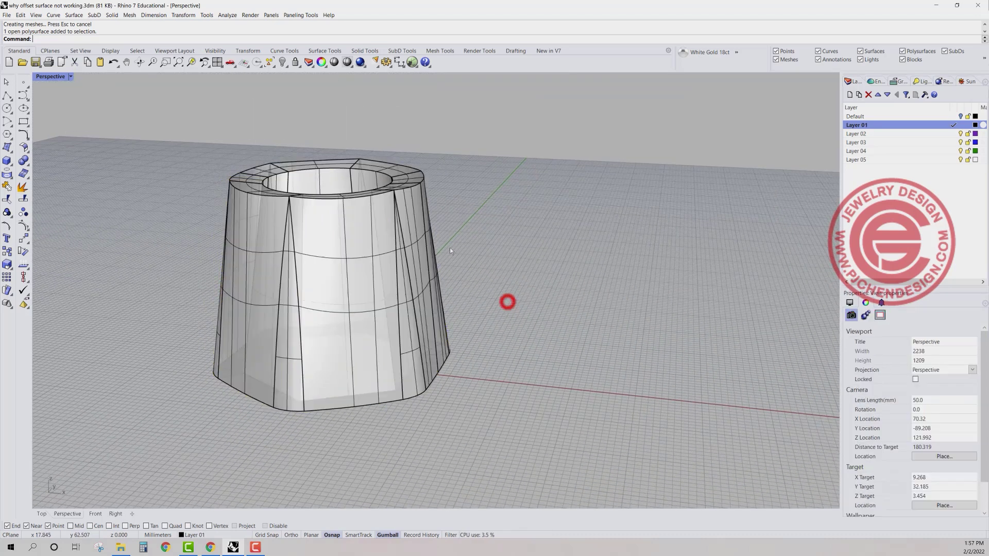
right_drag(344, 213, 351, 214)
click(351, 216)
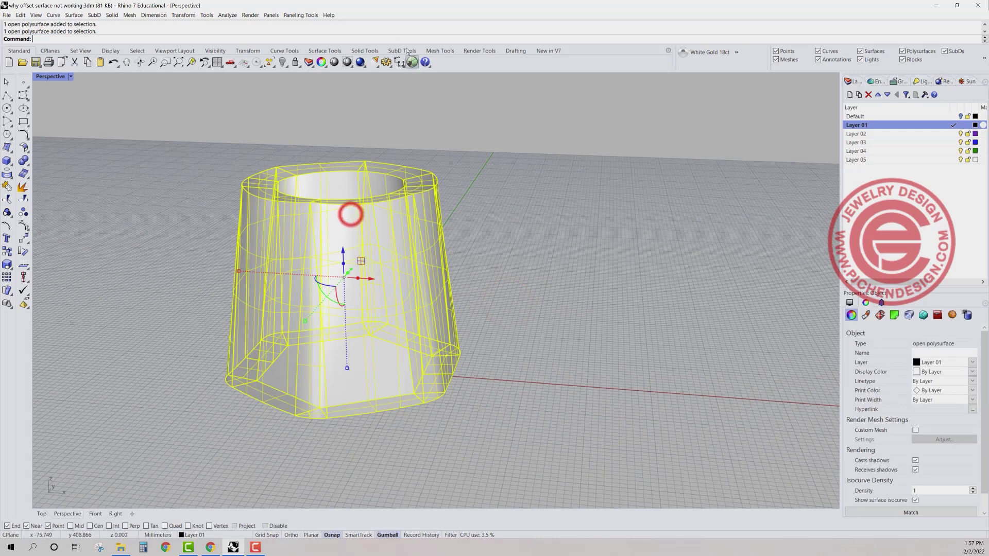
Display the offset shell's naked edges with Edge Analysis and move the panel aside
click(227, 15)
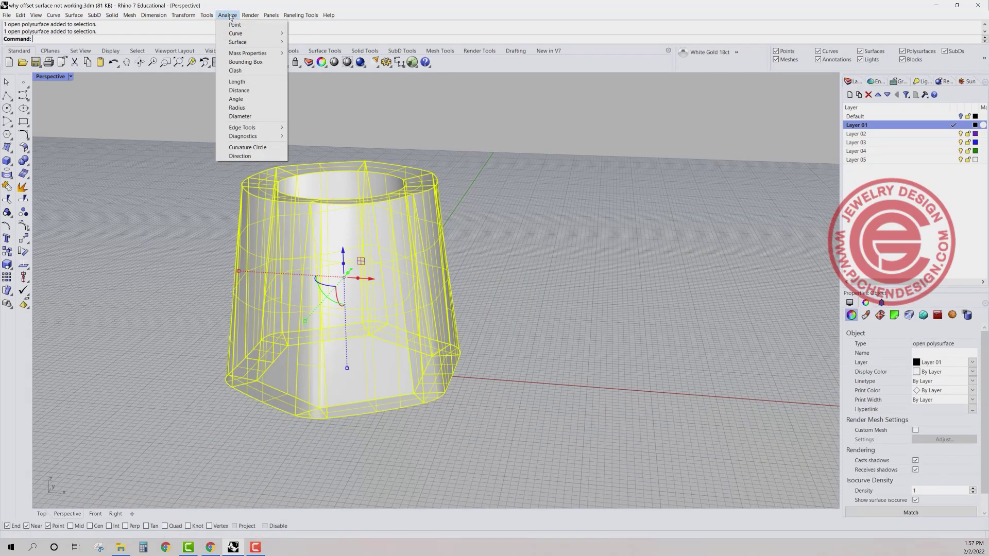
mouse_move(246, 130)
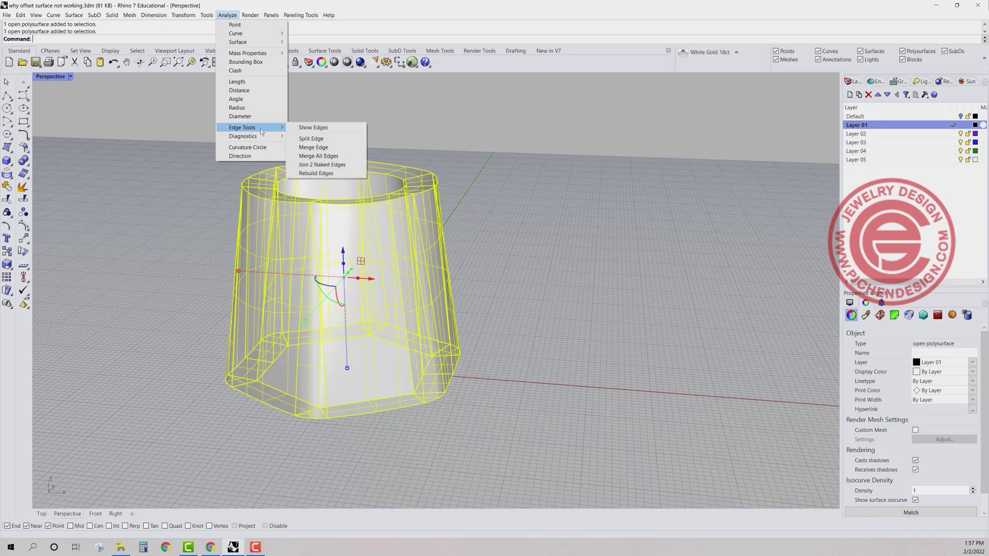
click(329, 126)
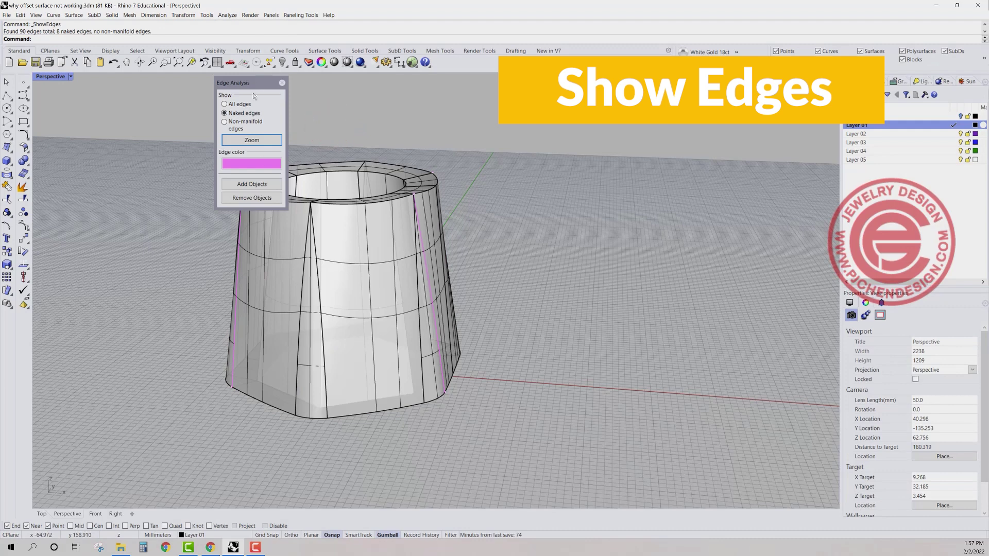
drag(255, 85, 153, 83)
Zoom and orbit around the rim to check the 8 naked edges, then close the panel
right_drag(283, 211, 492, 287)
scroll(467, 276, up, 3)
scroll(461, 258, down, 3)
scroll(456, 258, up, 6)
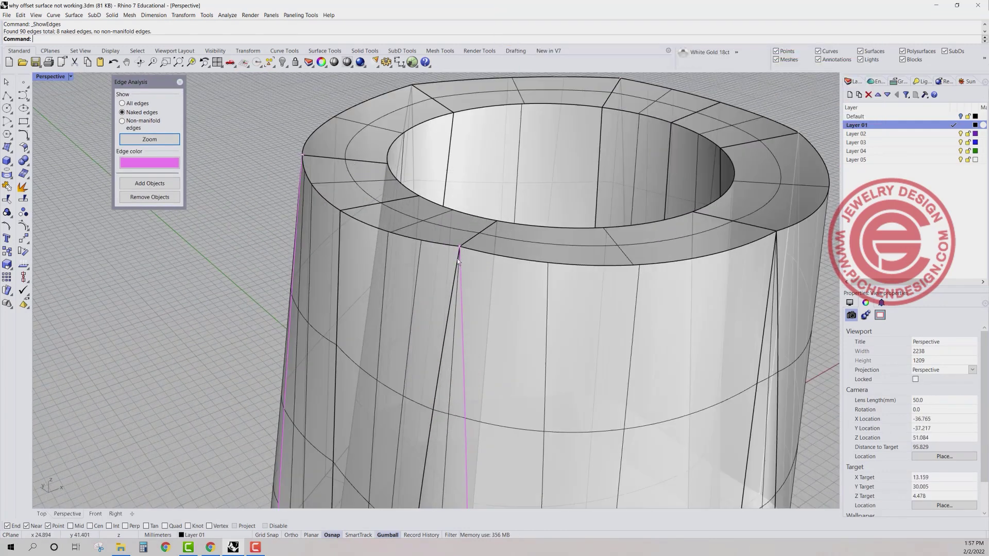
scroll(461, 246, up, 4)
scroll(452, 248, down, 2)
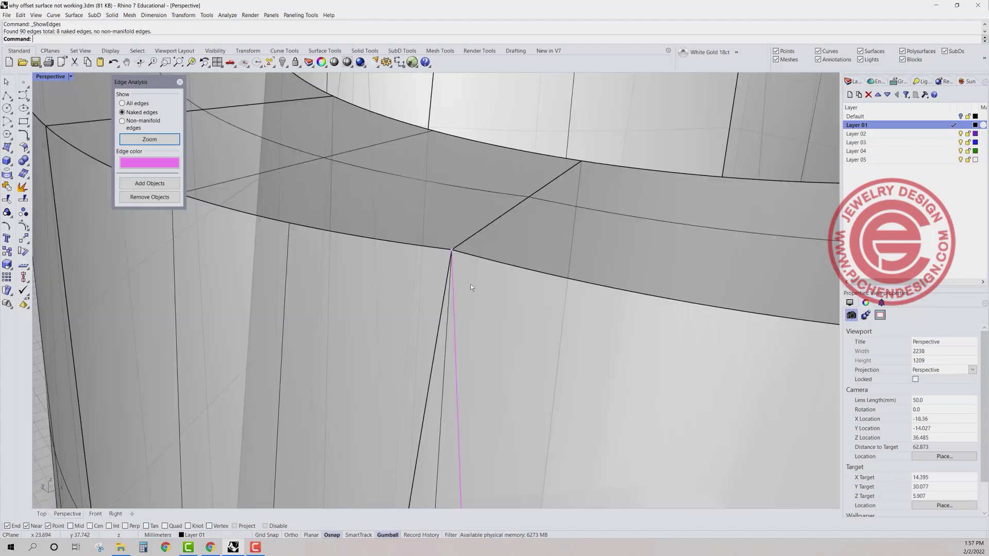
scroll(470, 287, down, 8)
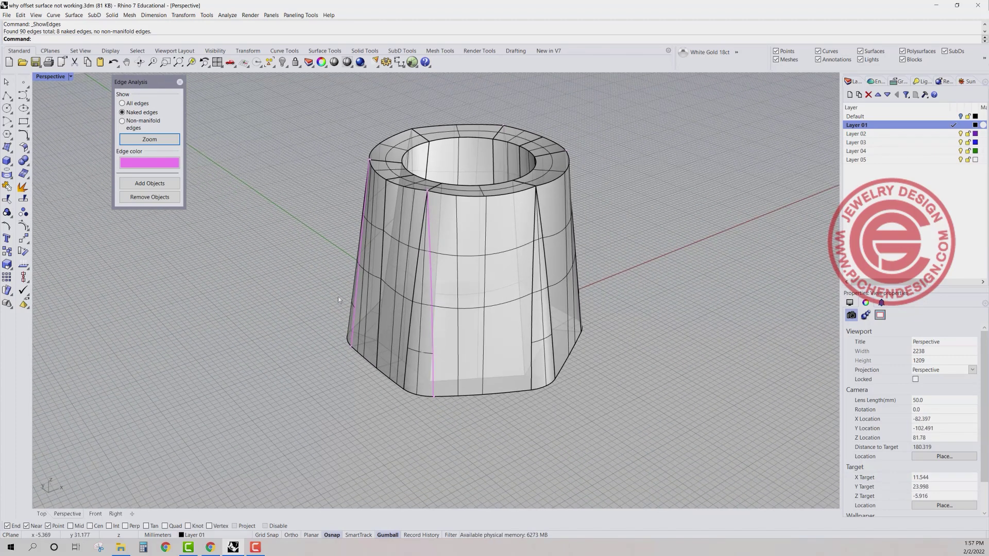
right_drag(618, 270, 572, 271)
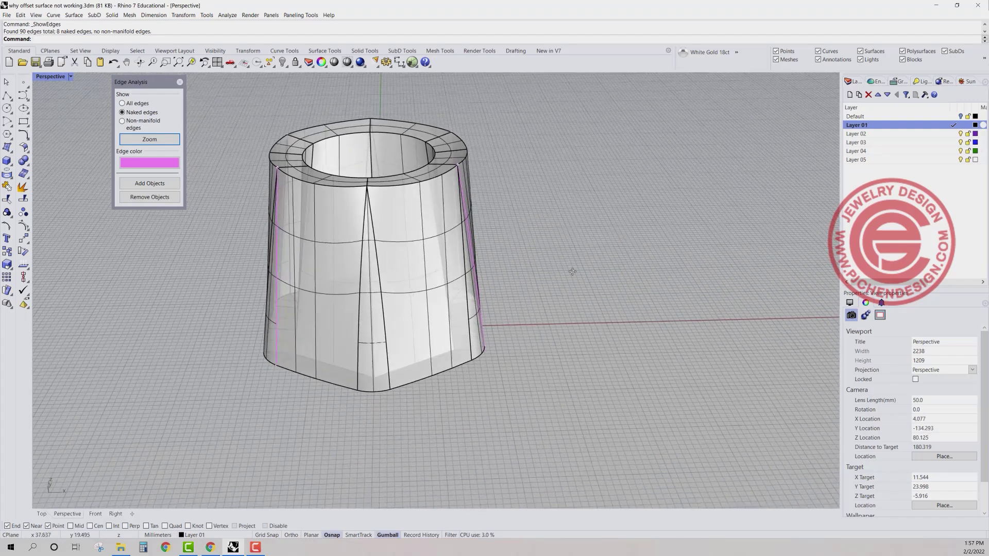
click(178, 83)
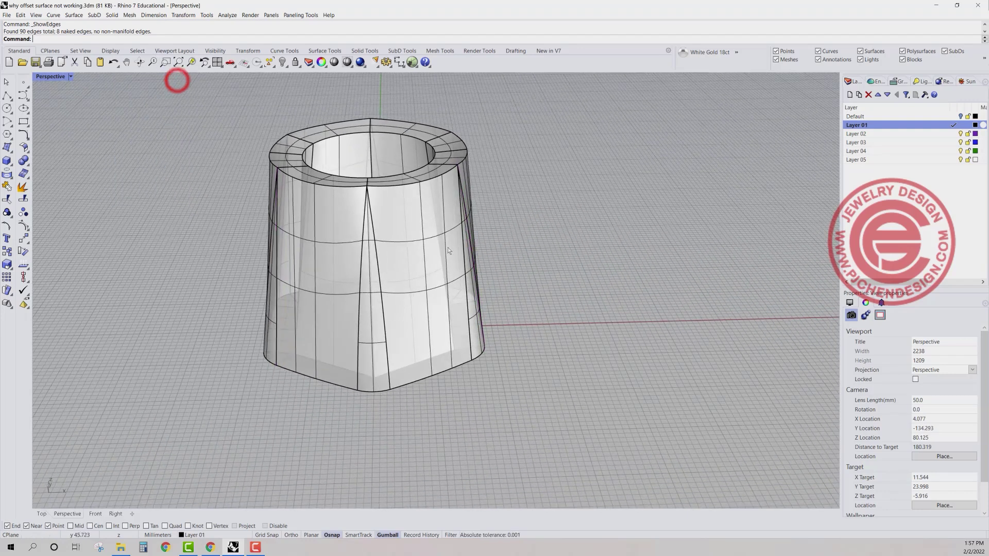
Undo the offset and re-offset the cup with FlipAll reversing the direction
key(ctrl+z)
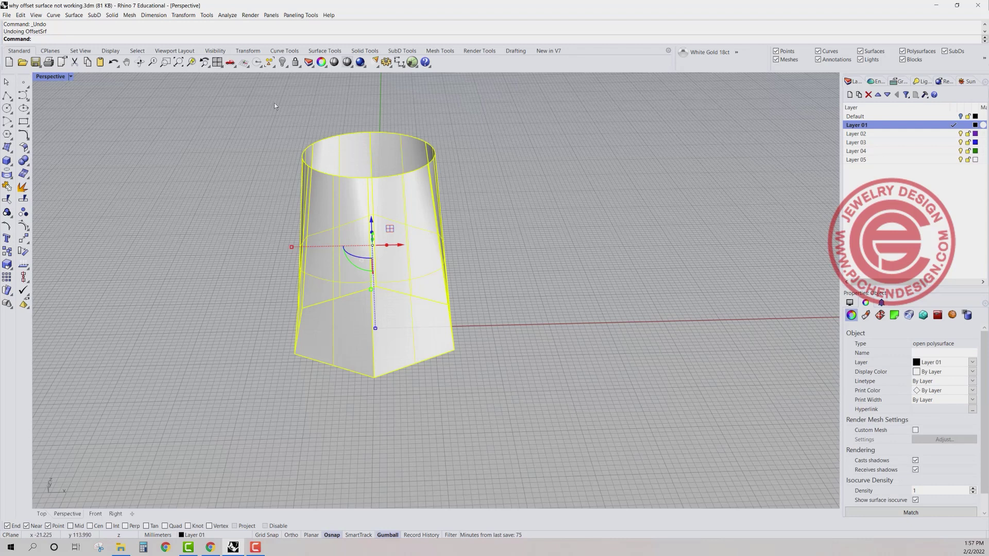
click(23, 148)
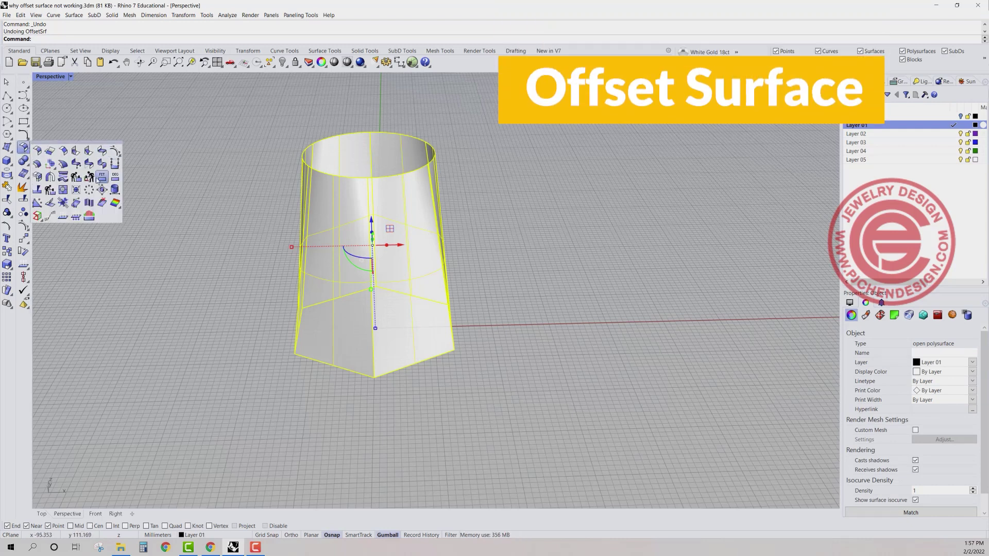
click(37, 166)
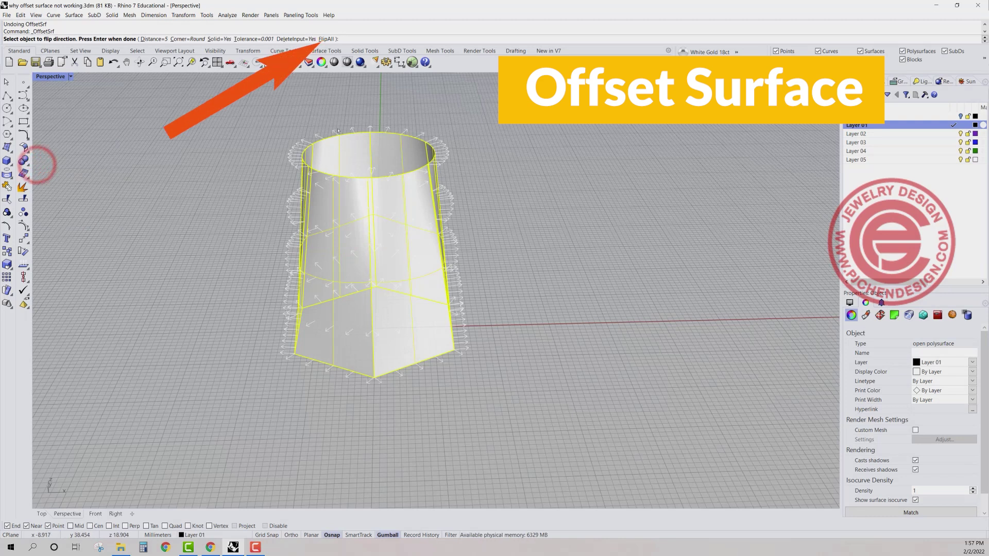
click(324, 39)
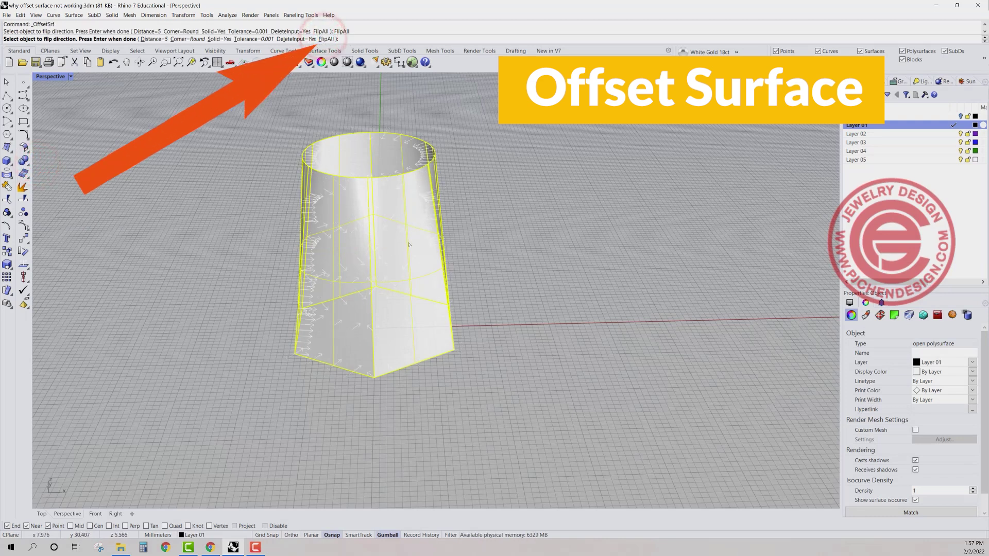
key(Return)
Orbit and zoom to inspect the inward offset's broken hexagon corners
click(536, 242)
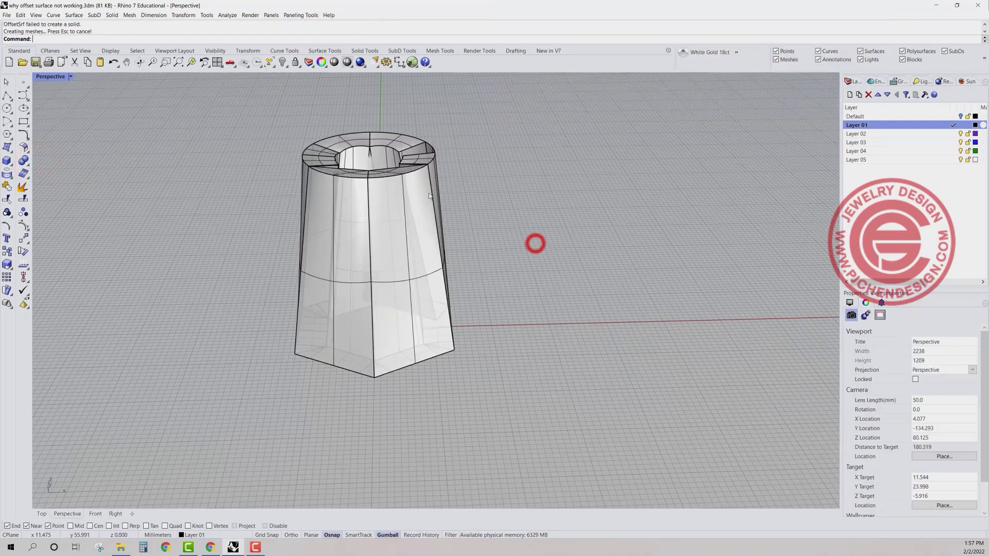
right_drag(536, 243, 385, 336)
scroll(386, 335, up, 6)
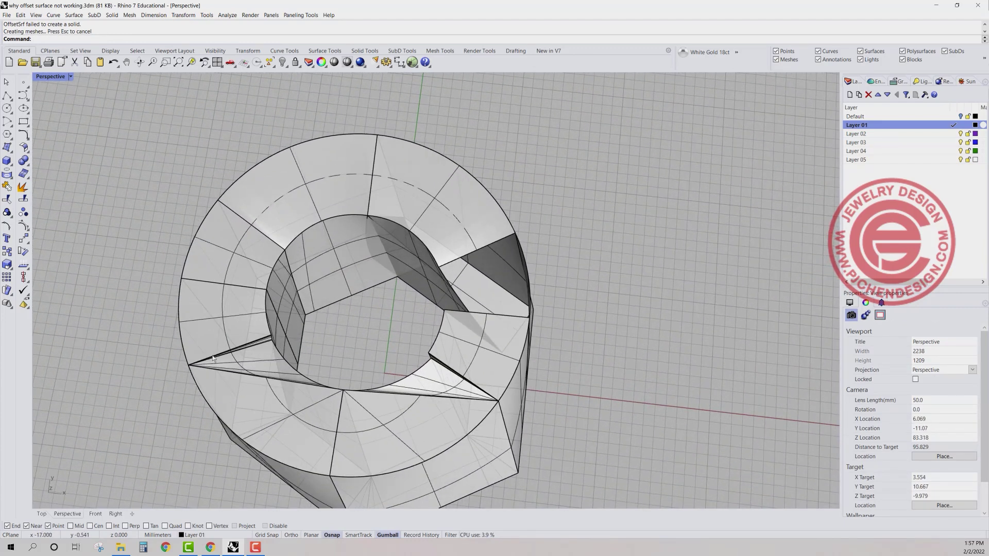
scroll(310, 314, down, 5)
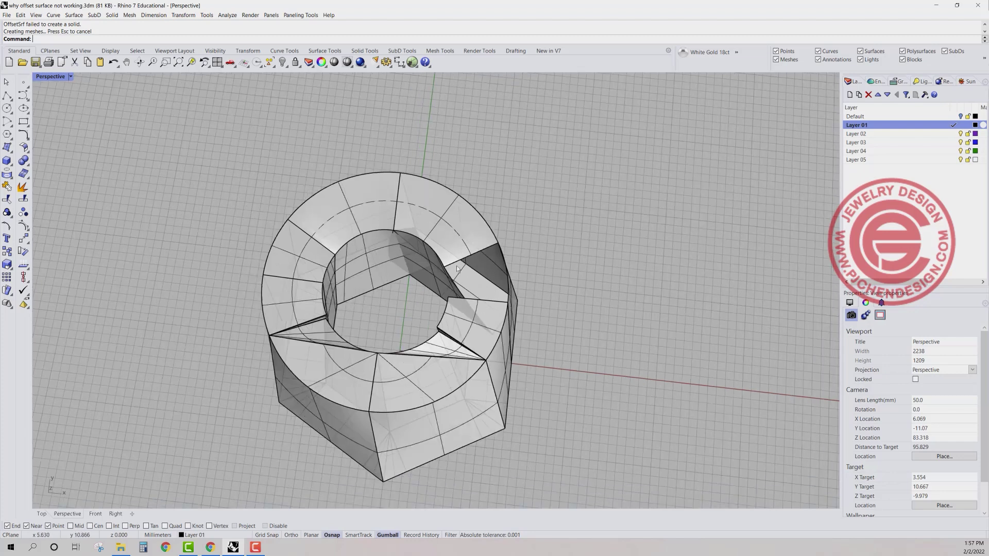
right_drag(310, 314, 359, 279)
Undo the inward offset and offset the cup again with Corner=Sharp
click(355, 271)
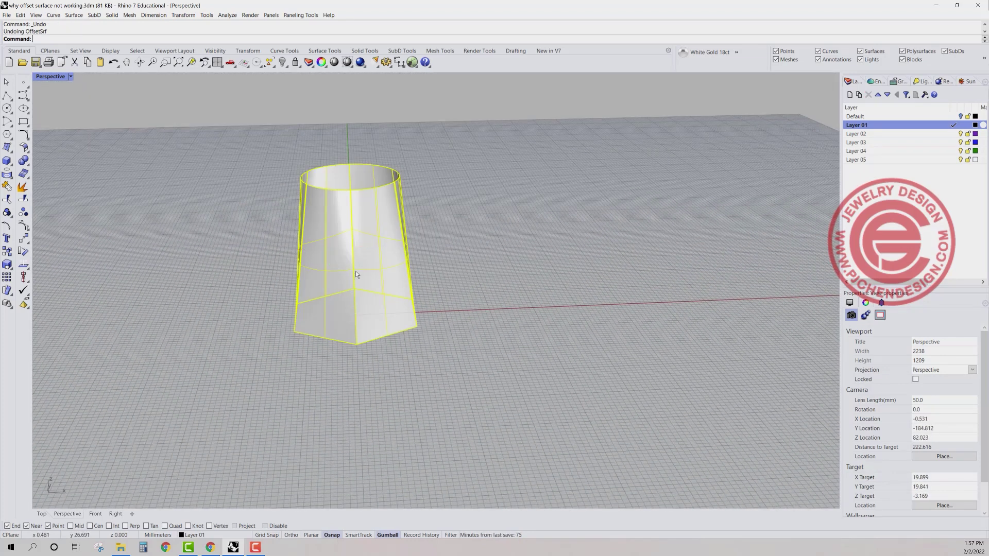
click(494, 228)
key(ctrl+z)
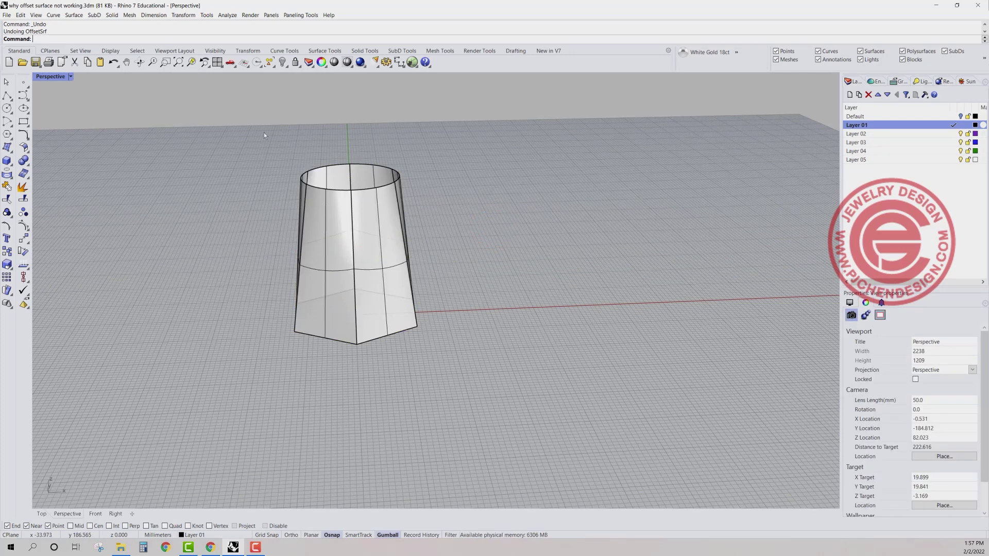
click(25, 148)
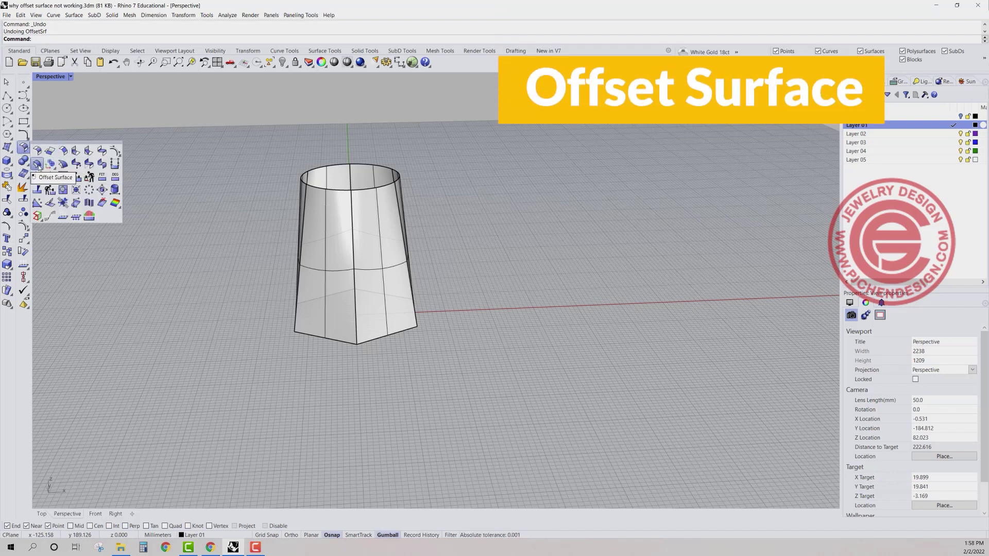
click(37, 164)
click(352, 232)
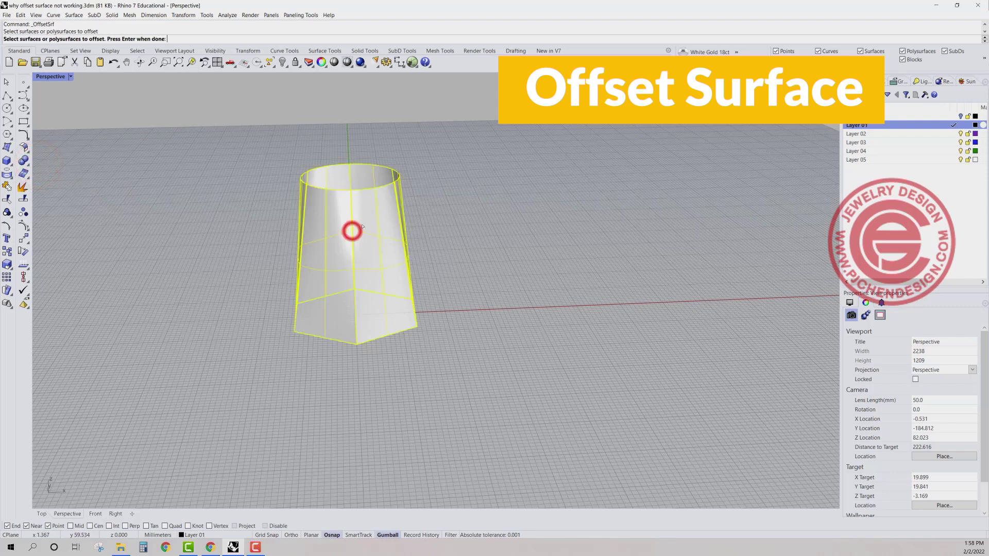
key(Return)
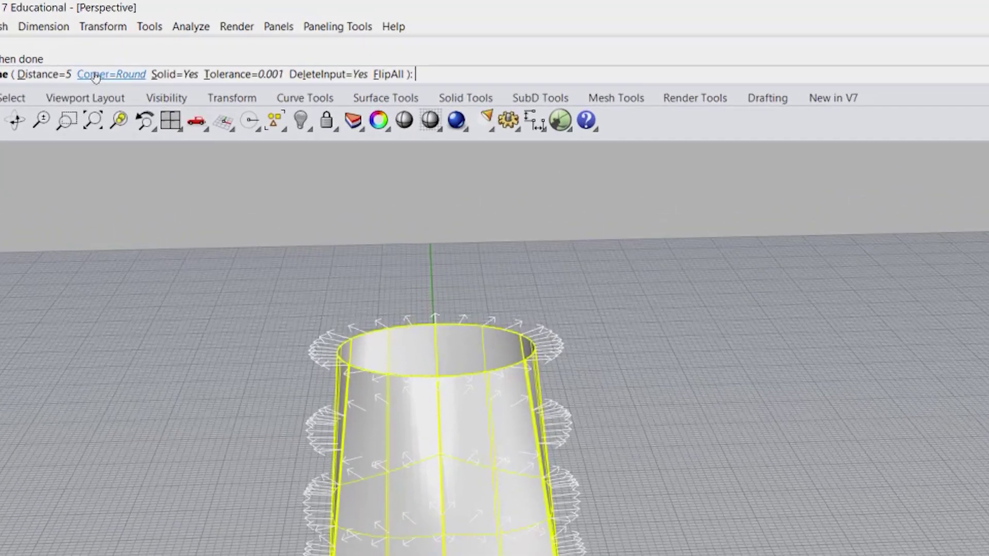
click(96, 75)
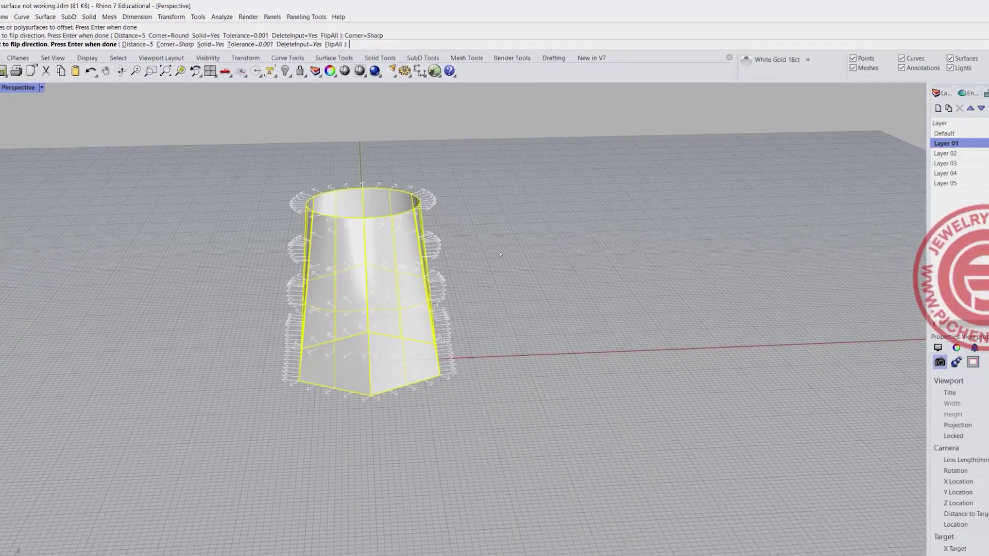
key(Return)
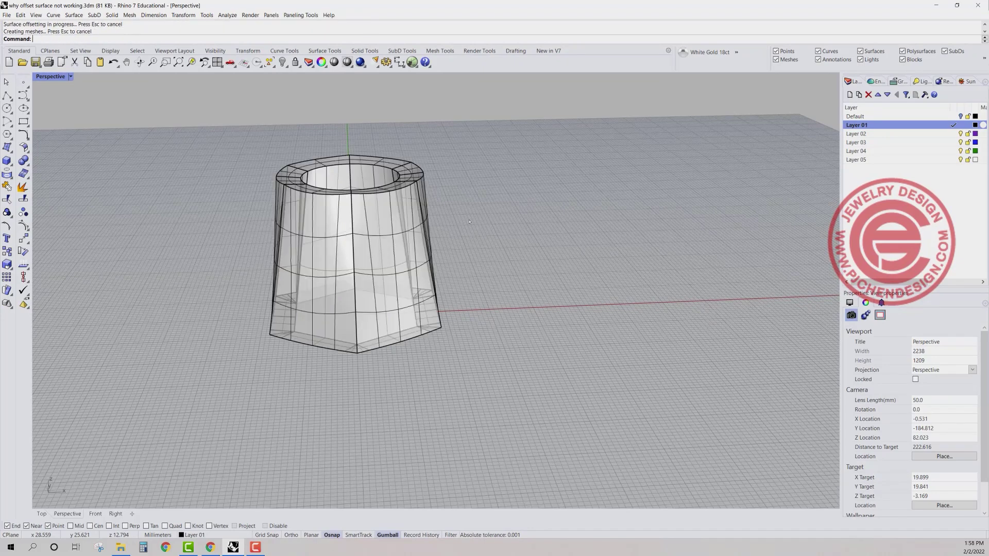
Orbit and zoom around the sharp-cornered closed solid, then undo it
right_drag(436, 252, 440, 196)
scroll(286, 217, up, 5)
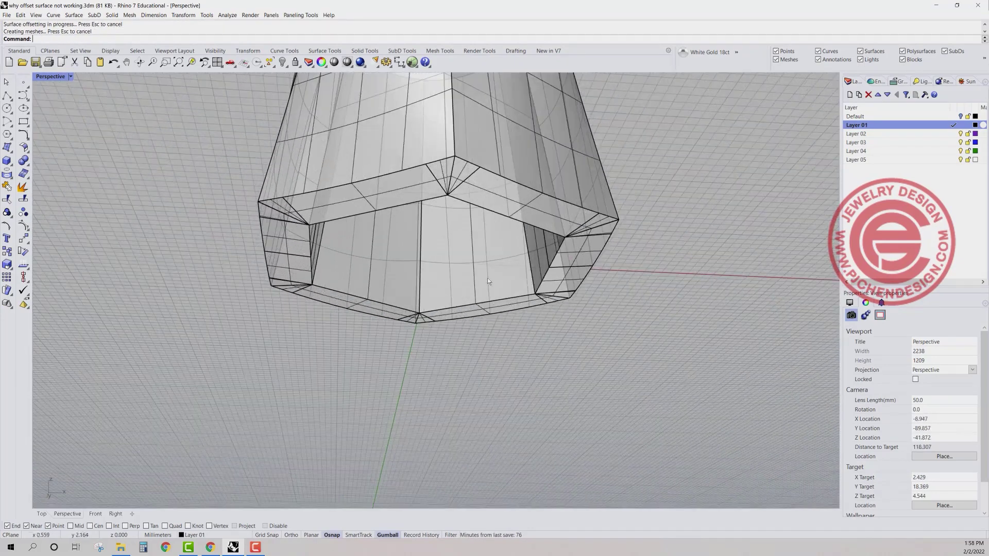
right_drag(487, 281, 407, 247)
click(458, 345)
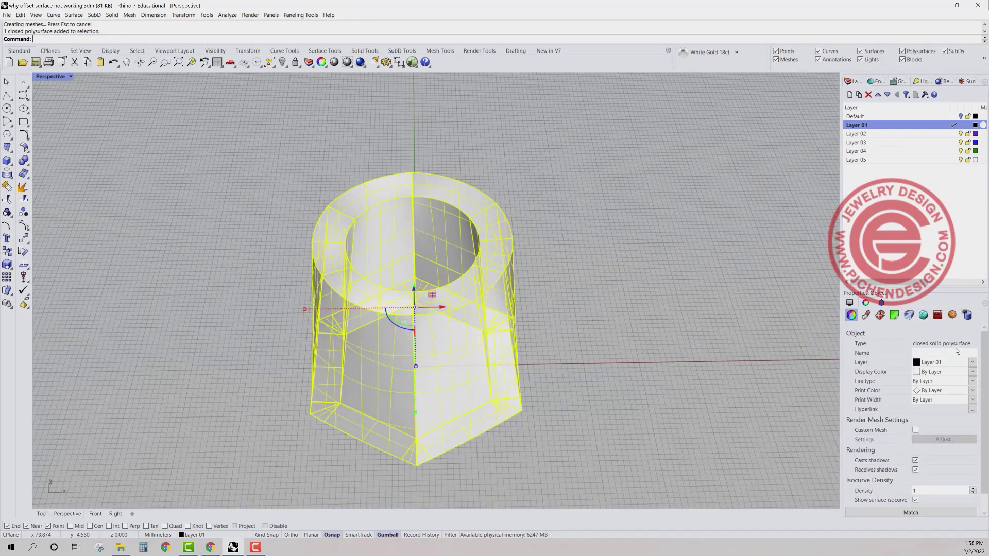
right_drag(517, 264, 476, 237)
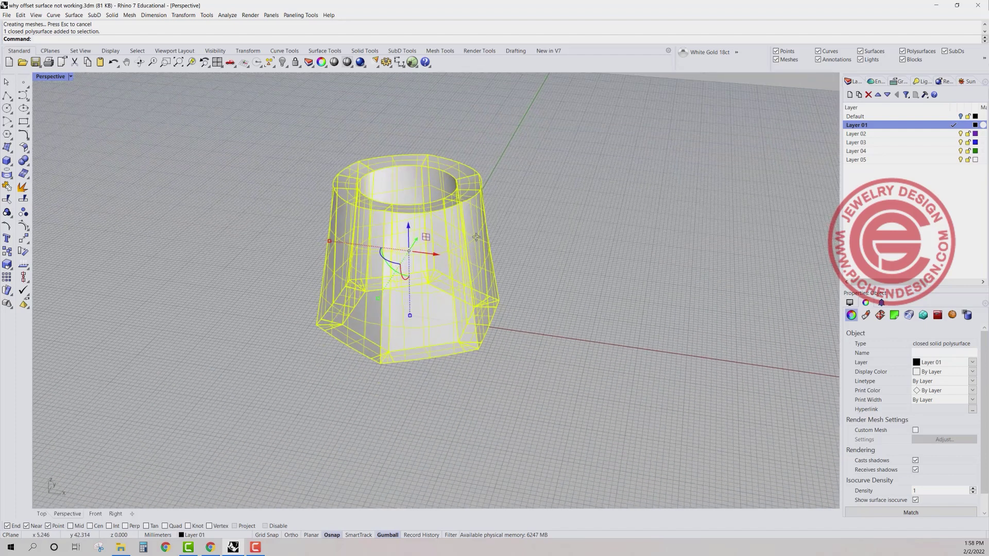
scroll(333, 327, up, 3)
scroll(301, 313, down, 3)
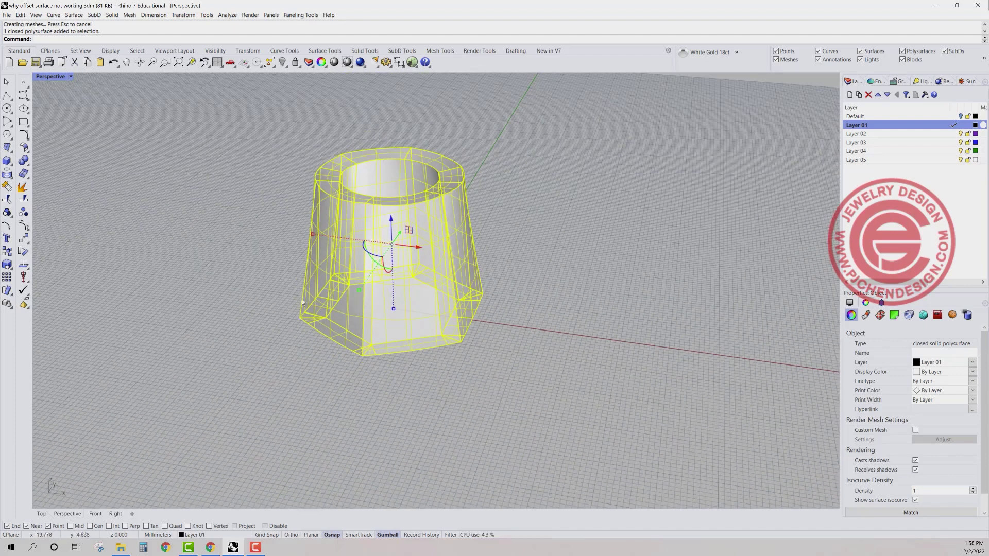
scroll(315, 170, up, 3)
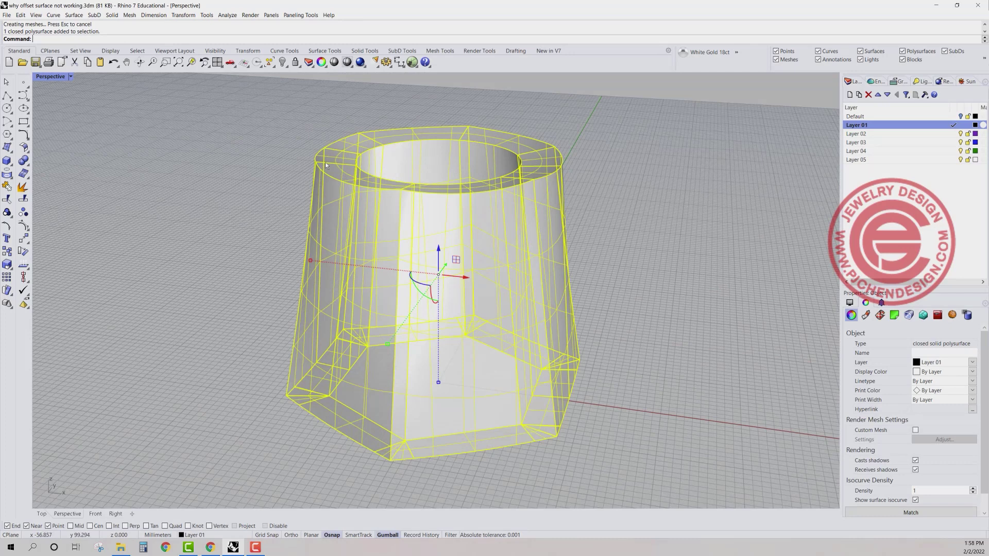
scroll(418, 275, down, 3)
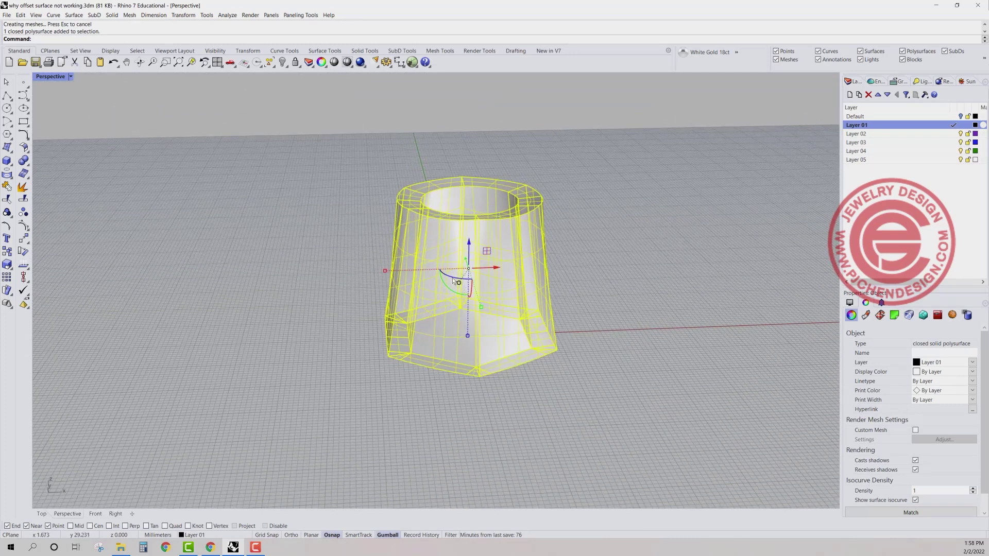
right_drag(453, 281, 356, 227)
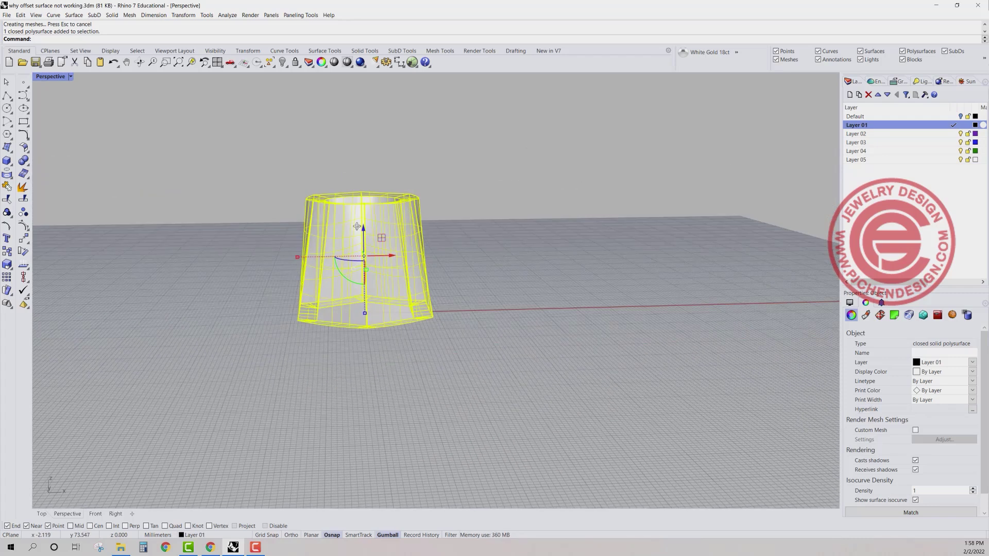
scroll(375, 192, up, 3)
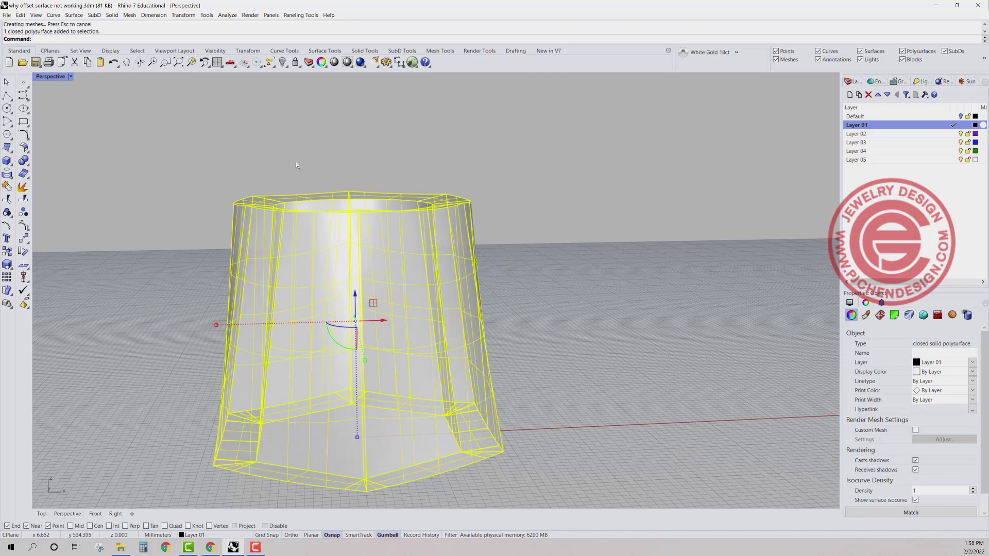
scroll(389, 234, down, 2)
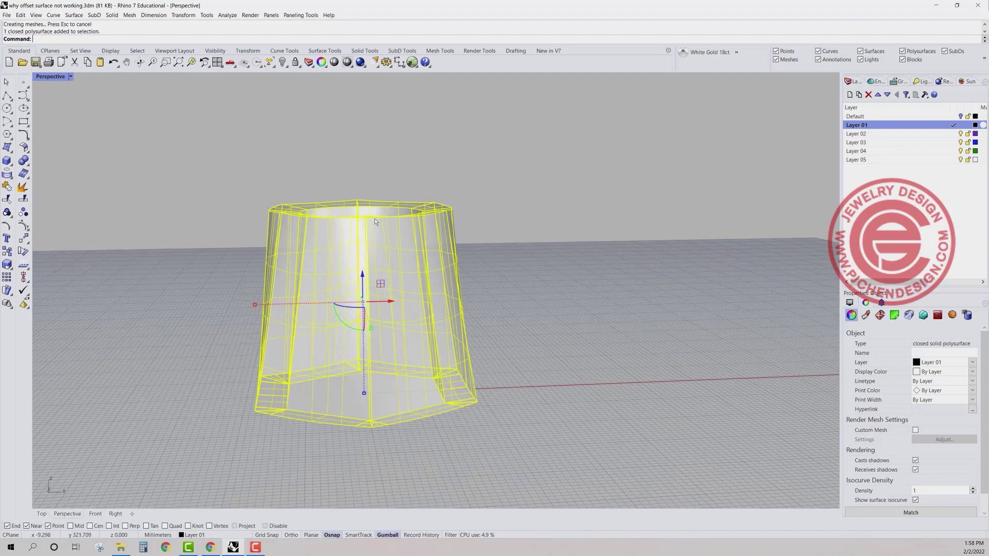
right_drag(326, 233, 403, 428)
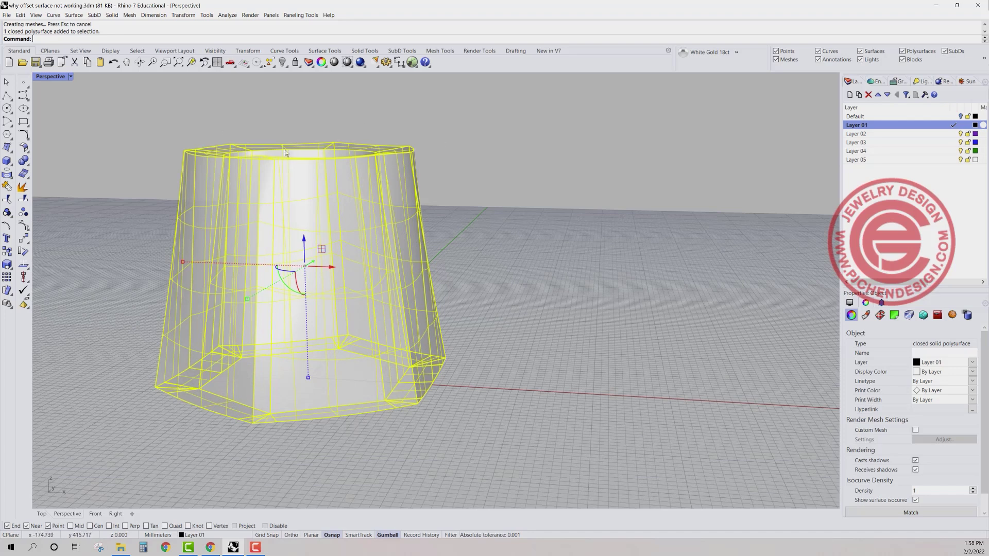
right_drag(144, 145, 321, 220)
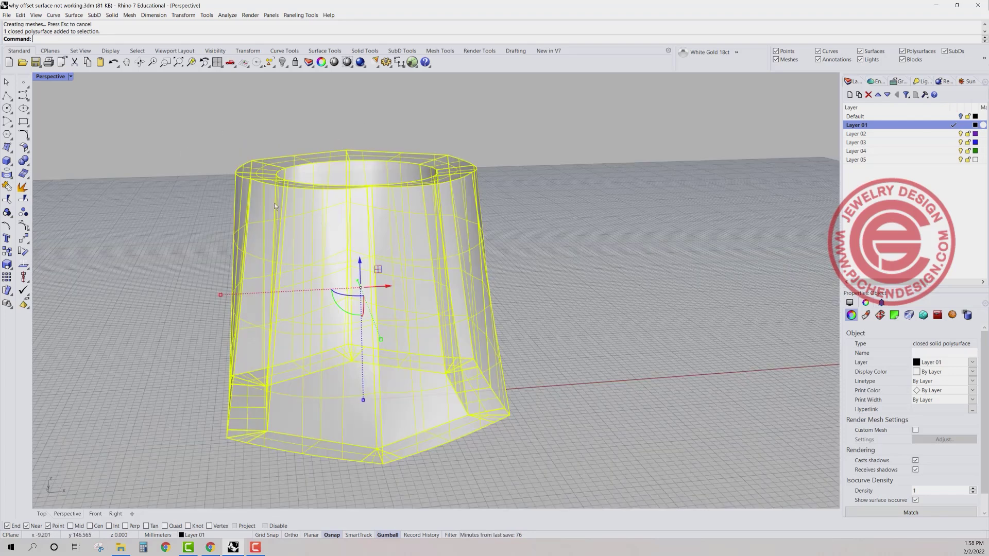
key(ctrl+z)
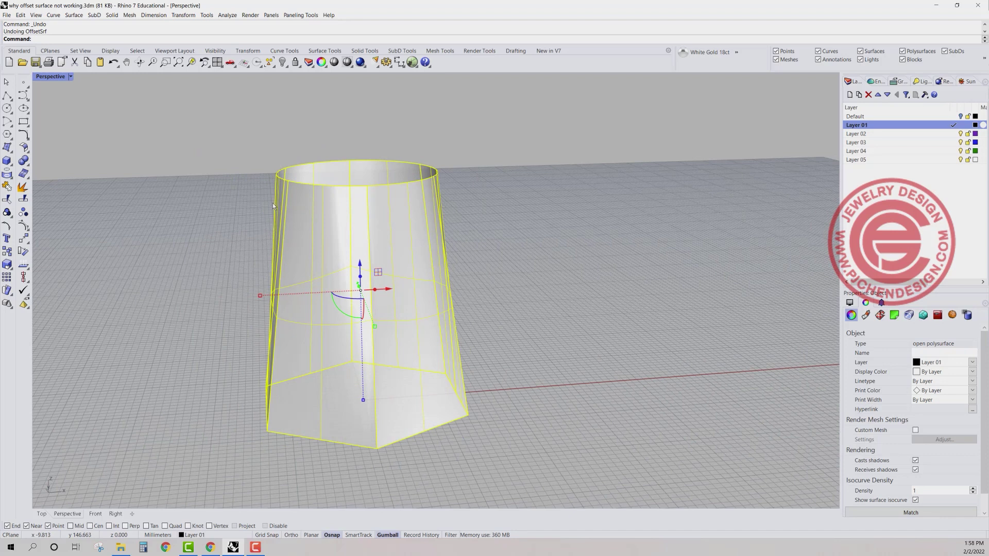
Offset the cup wall as an open second surface with Solid switched to No
click(24, 149)
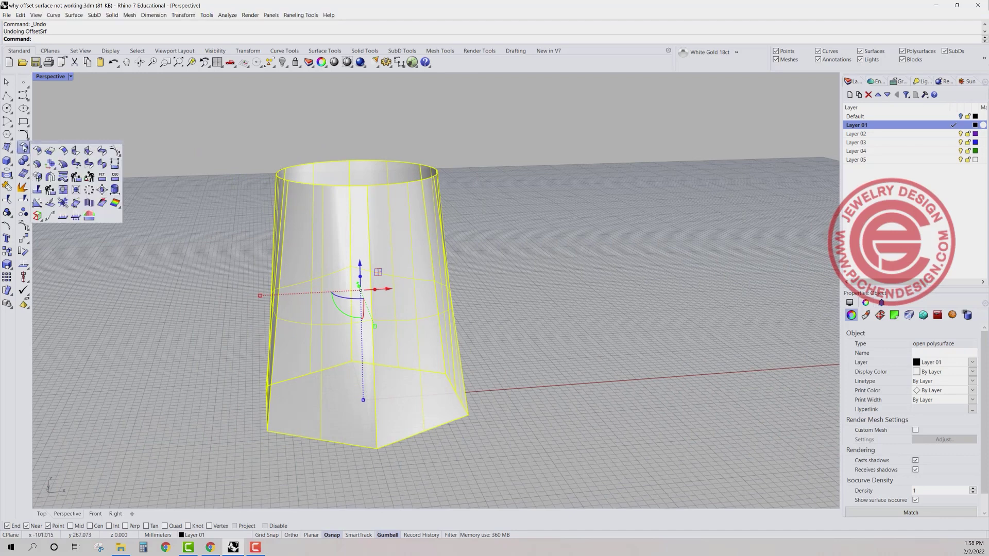
click(38, 165)
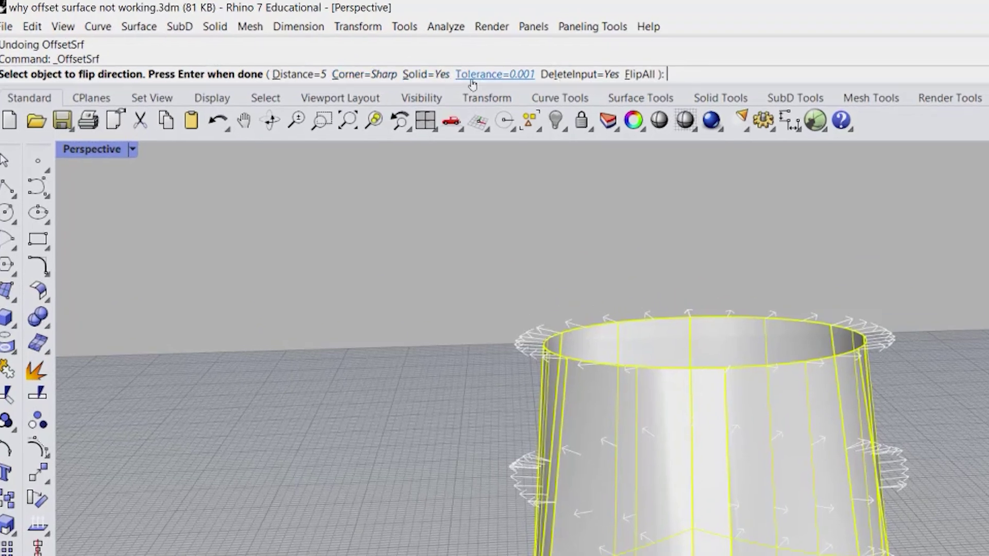
click(421, 73)
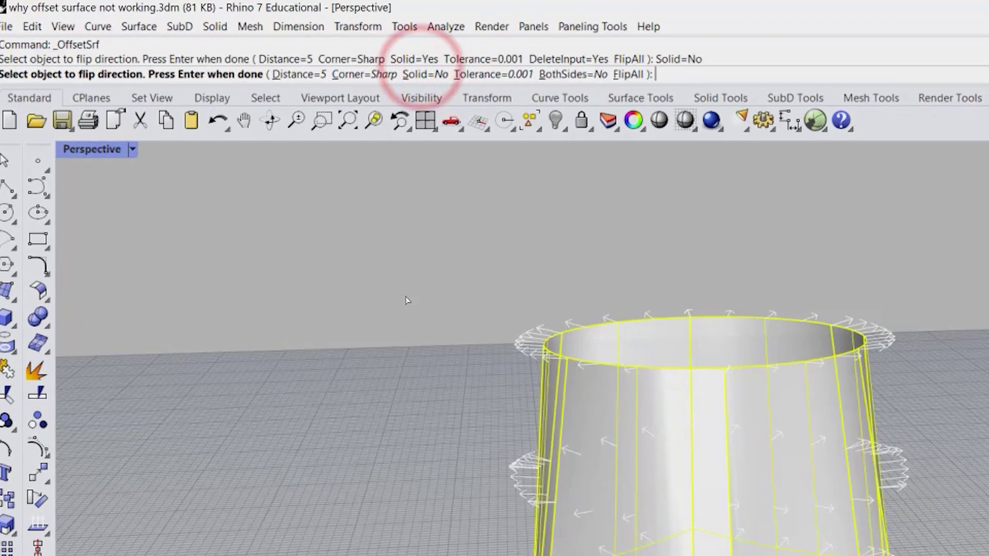
key(Return)
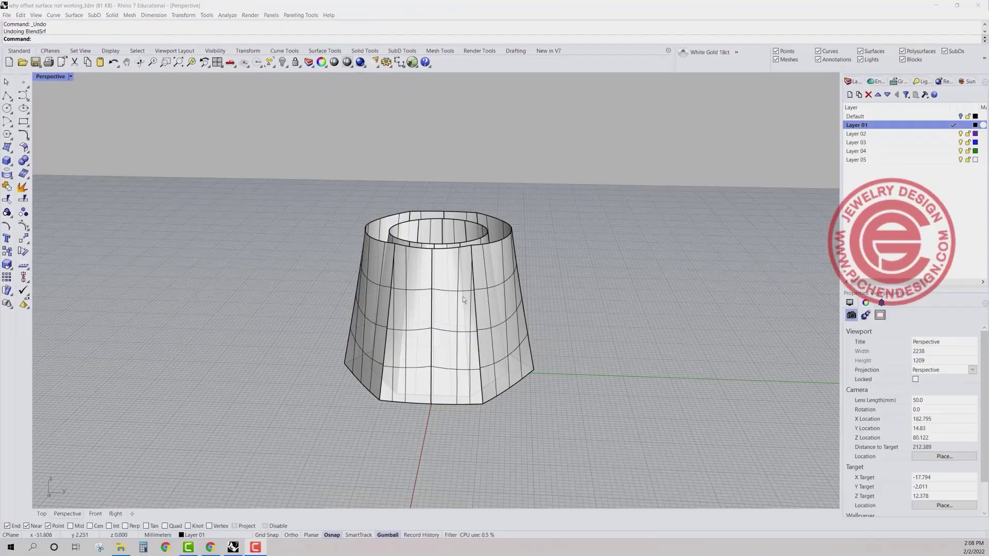
right_drag(463, 297, 460, 277)
Maximize the Front view to pan and zoom on the cup, then restore four viewports
double_click(57, 76)
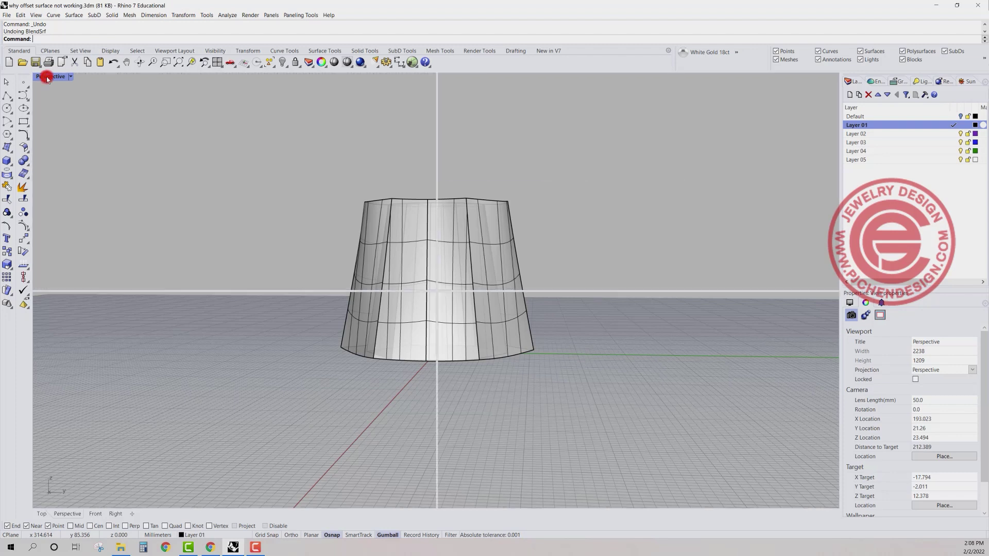
double_click(42, 296)
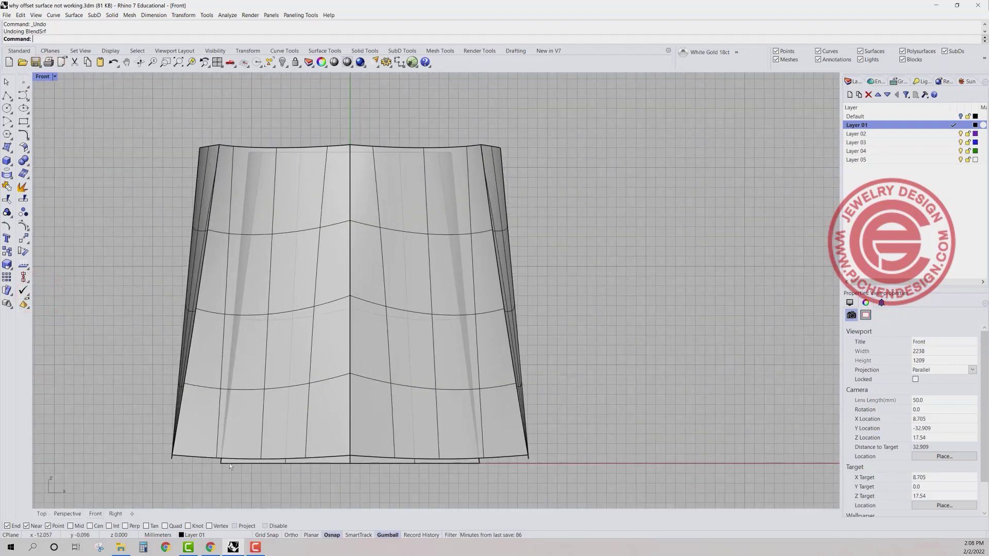
right_drag(230, 466, 260, 417)
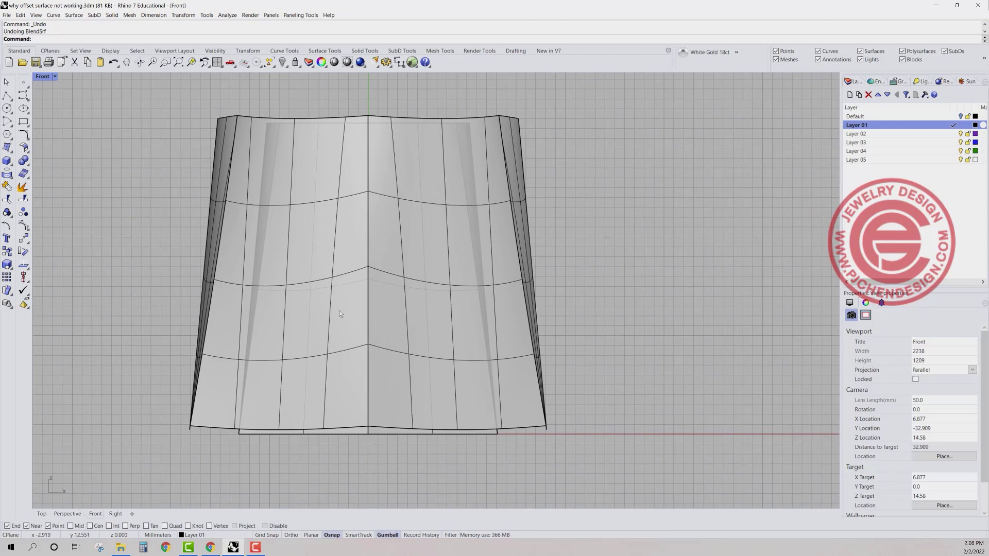
scroll(512, 261, down, 3)
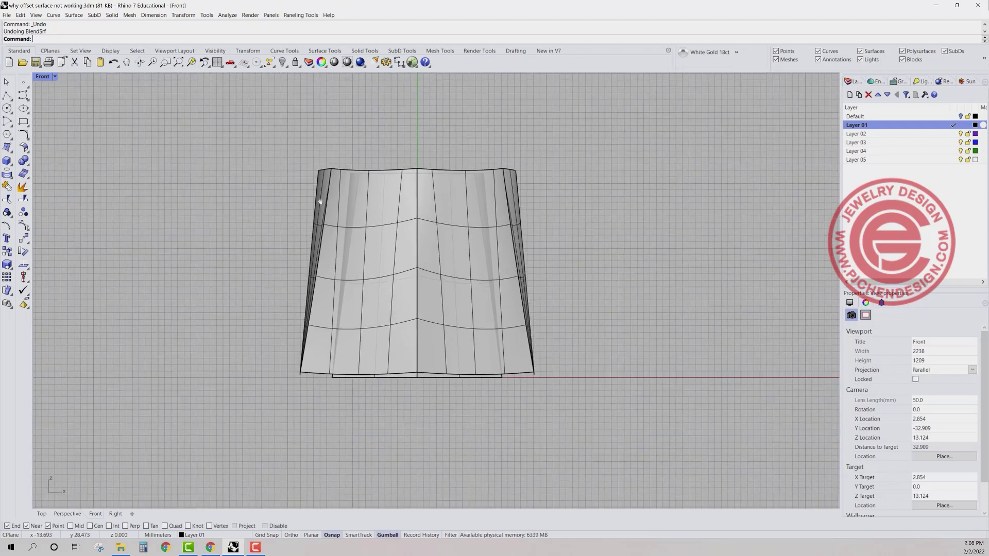
double_click(42, 76)
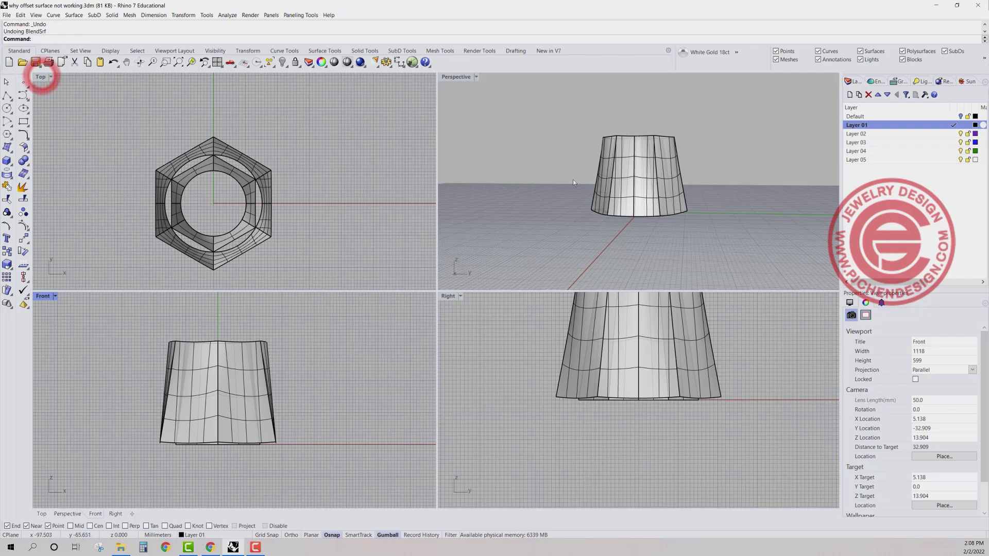
right_drag(592, 196, 612, 206)
scroll(581, 206, up, 2)
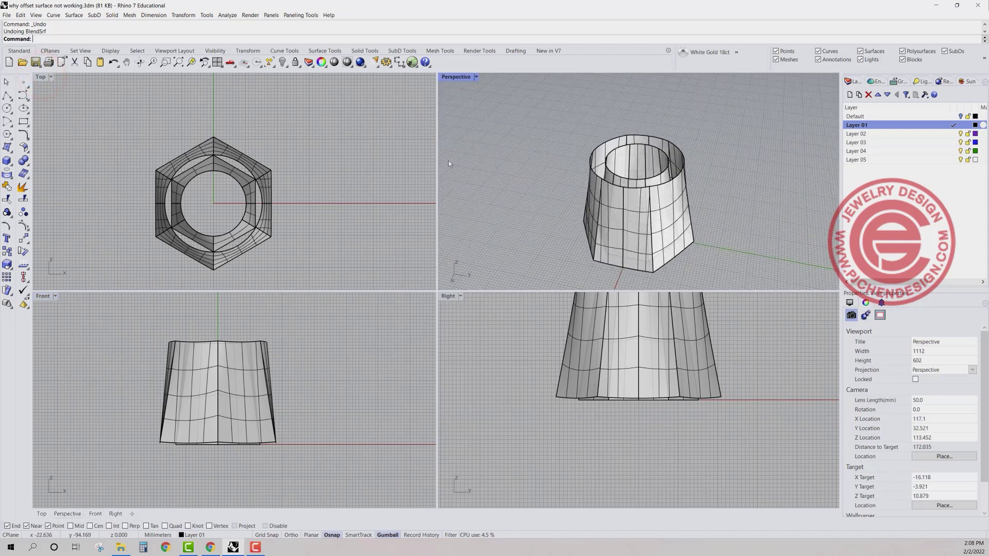
scroll(219, 358, up, 2)
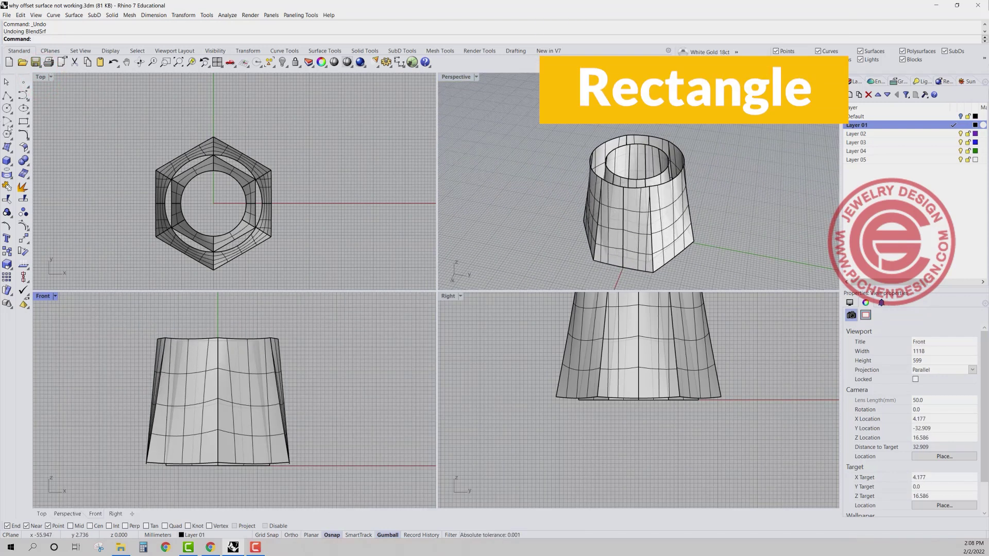
Draw a temporary rectangle in the Front view, then delete it
click(23, 122)
scroll(150, 380, up, 1)
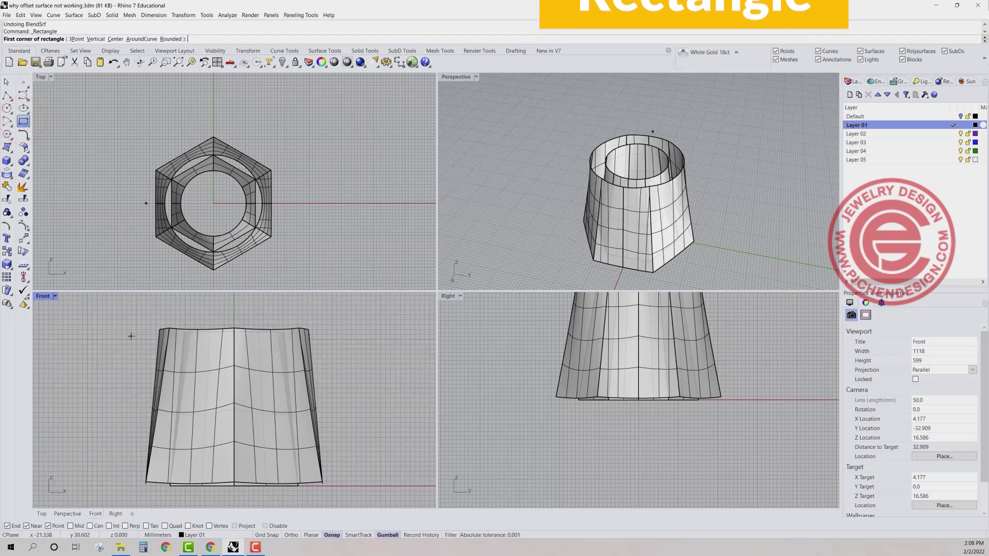
click(131, 336)
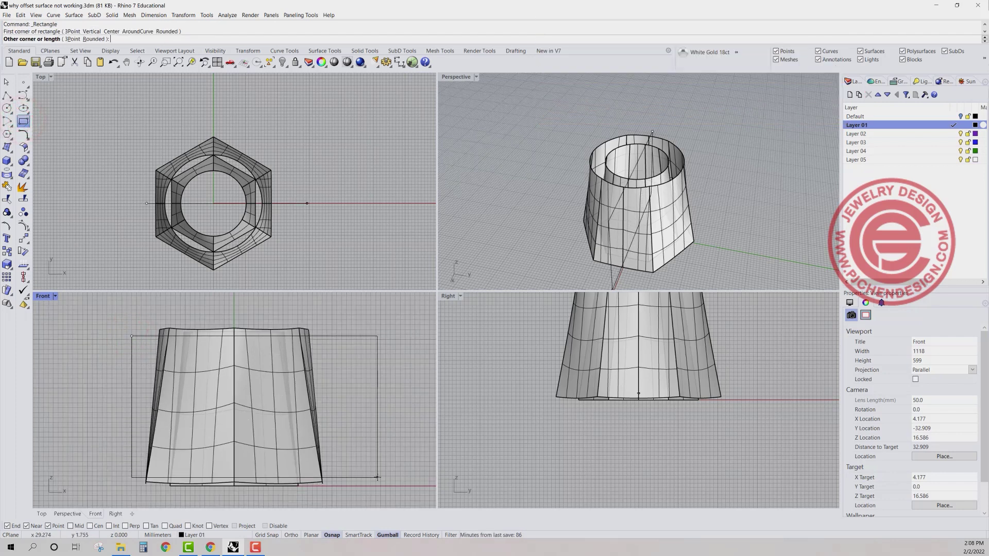
click(378, 478)
click(353, 337)
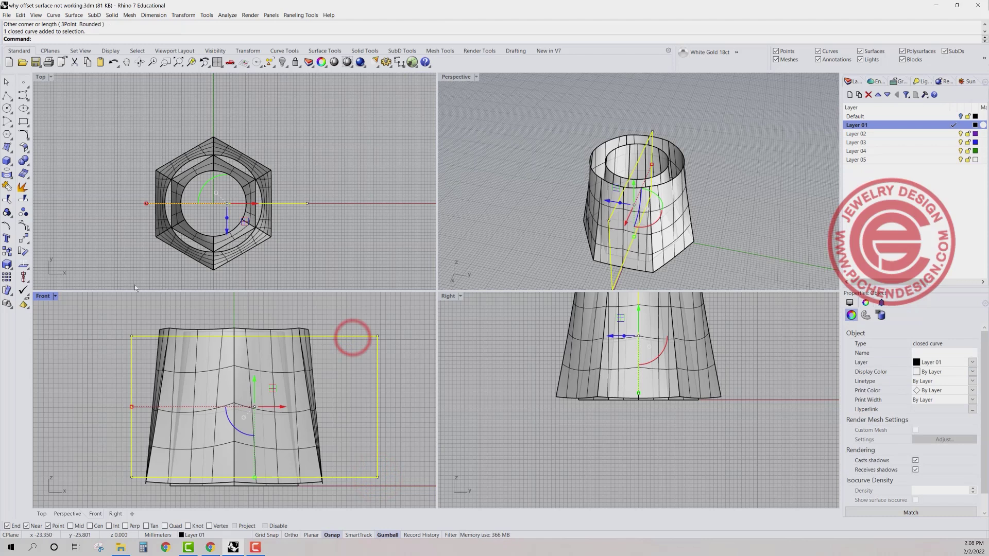
click(353, 373)
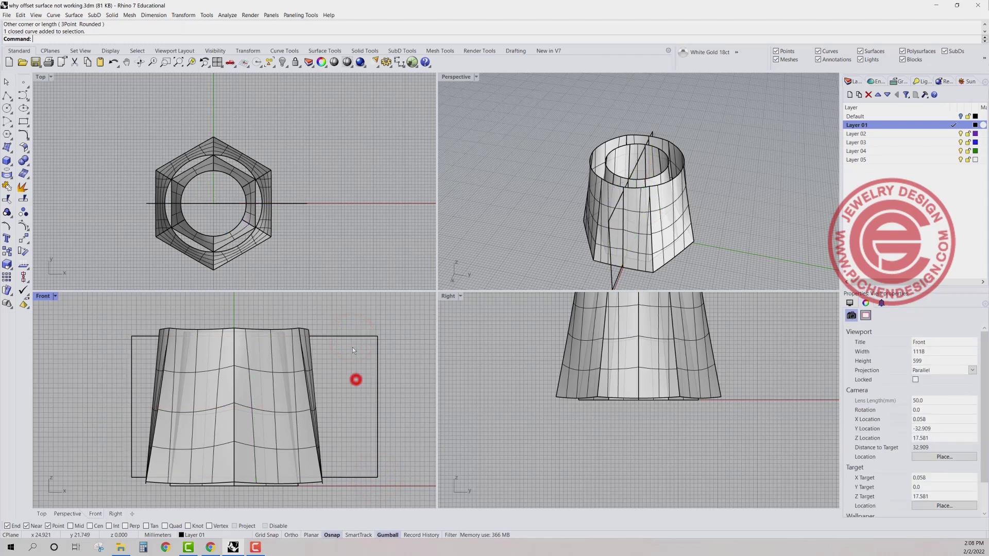
click(345, 336)
key(Delete)
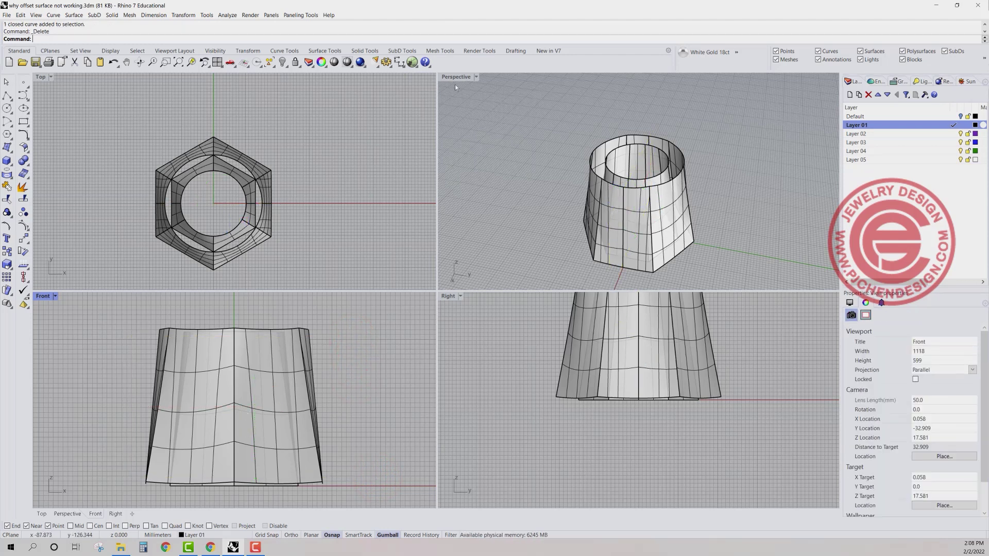
Maximize the Perspective view and orbit to see the cup from lower
double_click(454, 78)
right_drag(354, 257, 413, 213)
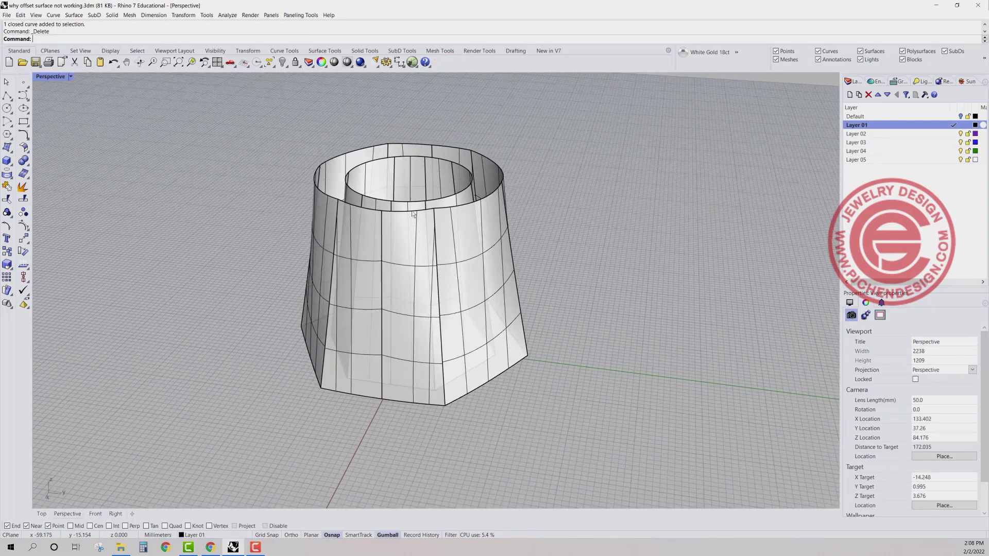
click(198, 174)
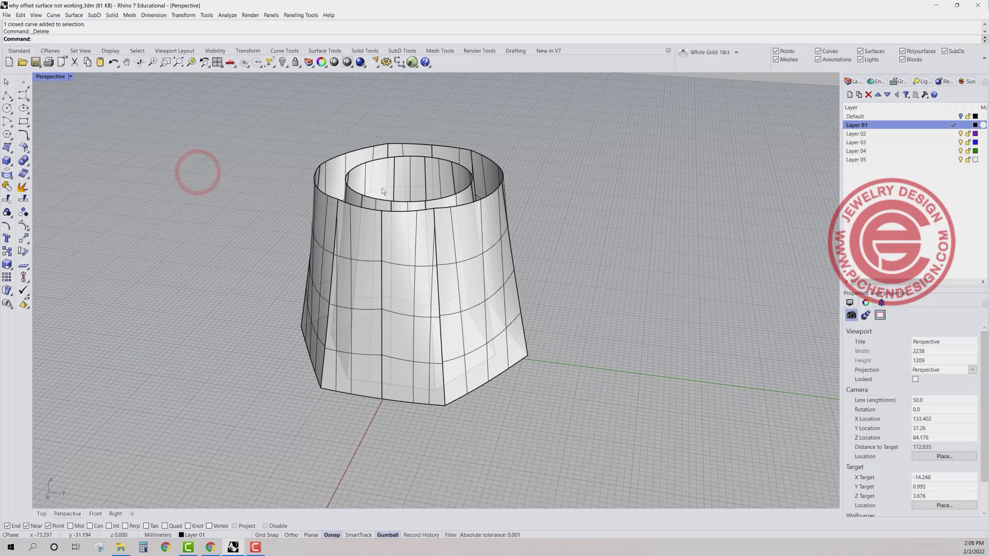
click(25, 148)
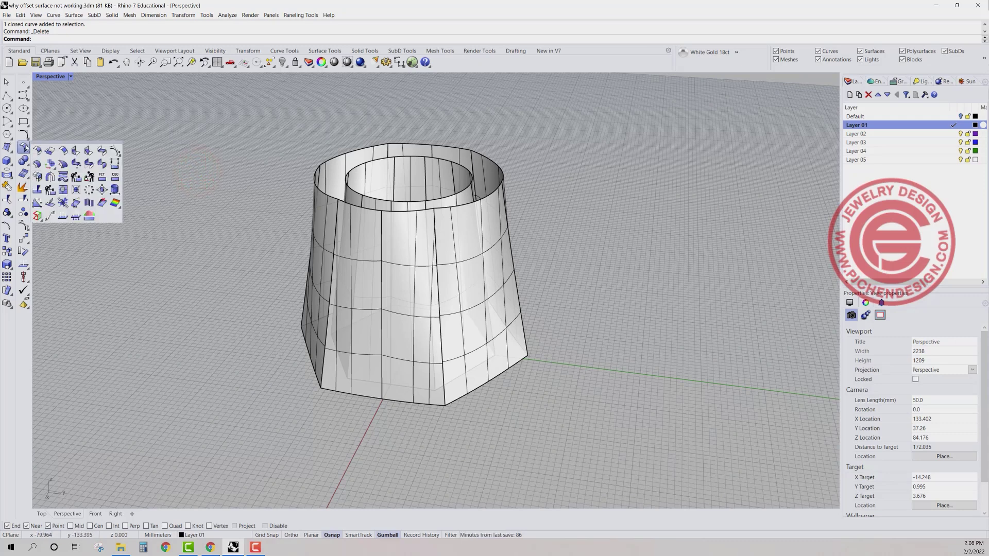
Start Blend Surface with ChainEdges and Curvature chain continuity, picking the inner top rim
click(102, 151)
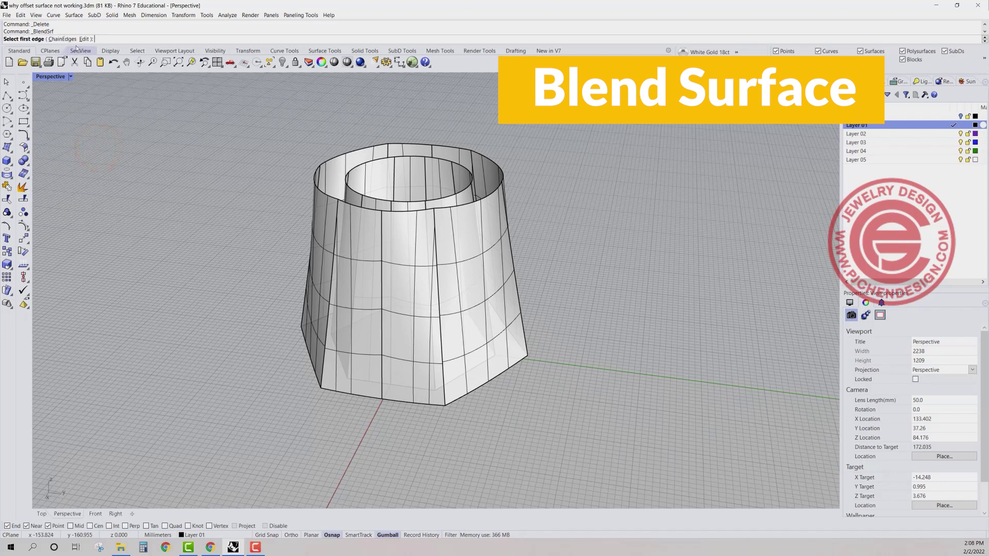
click(55, 39)
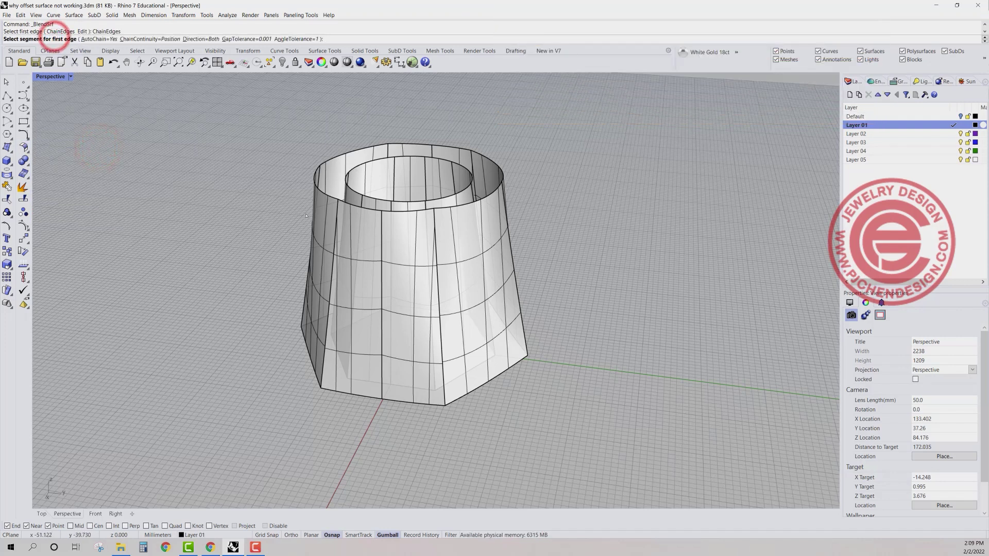
click(150, 38)
click(133, 38)
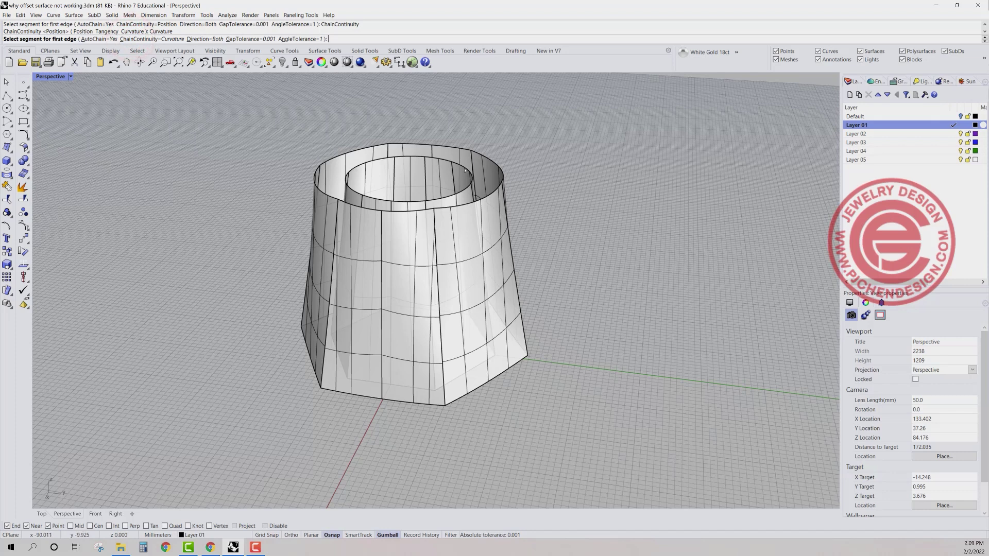
click(468, 171)
Chain the outer top rim as the second edge and set Tangency on both edges
click(496, 161)
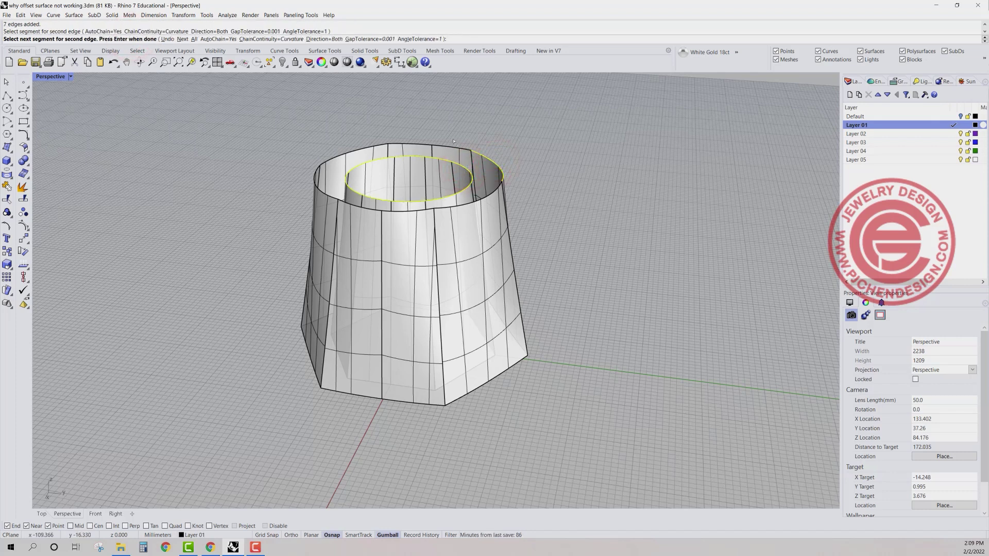
scroll(491, 176, up, 2)
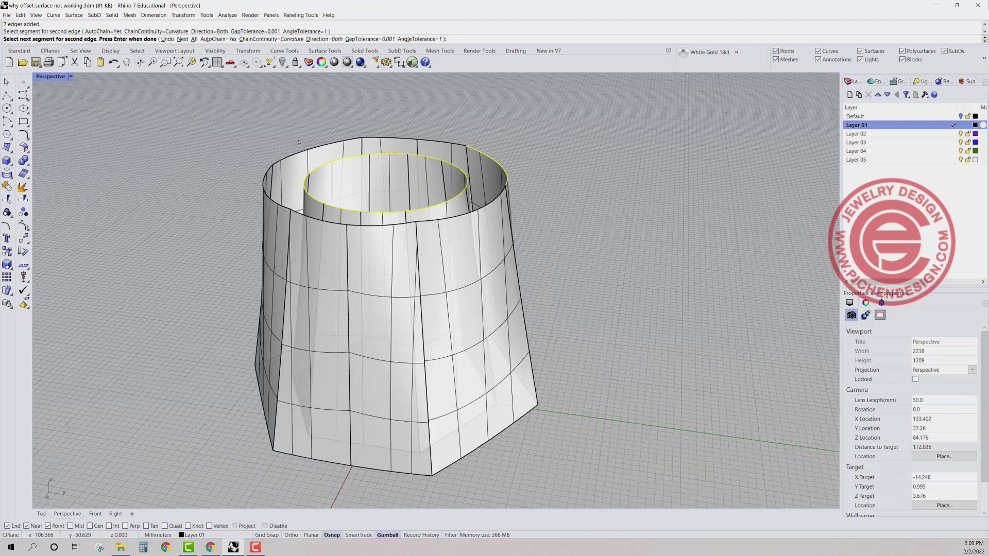
click(439, 142)
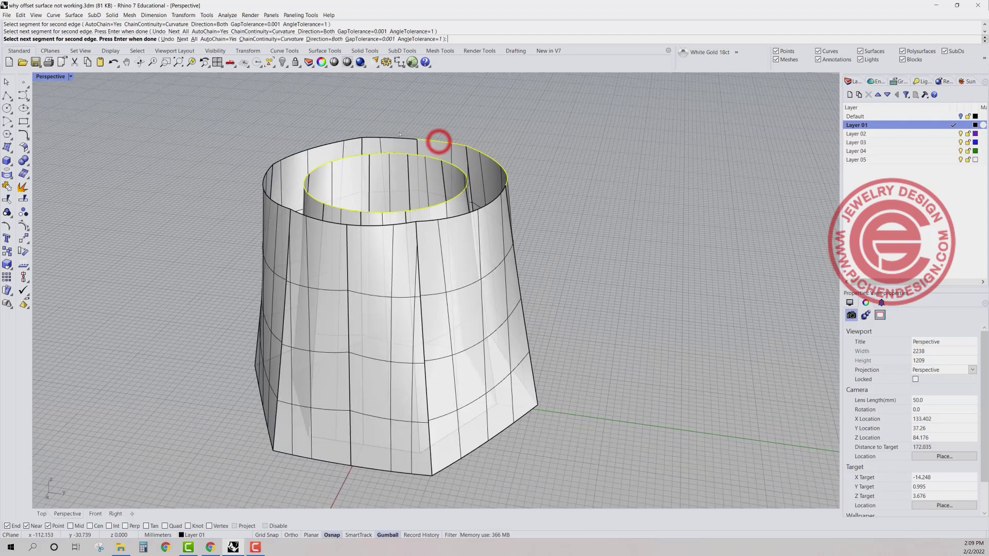
click(397, 138)
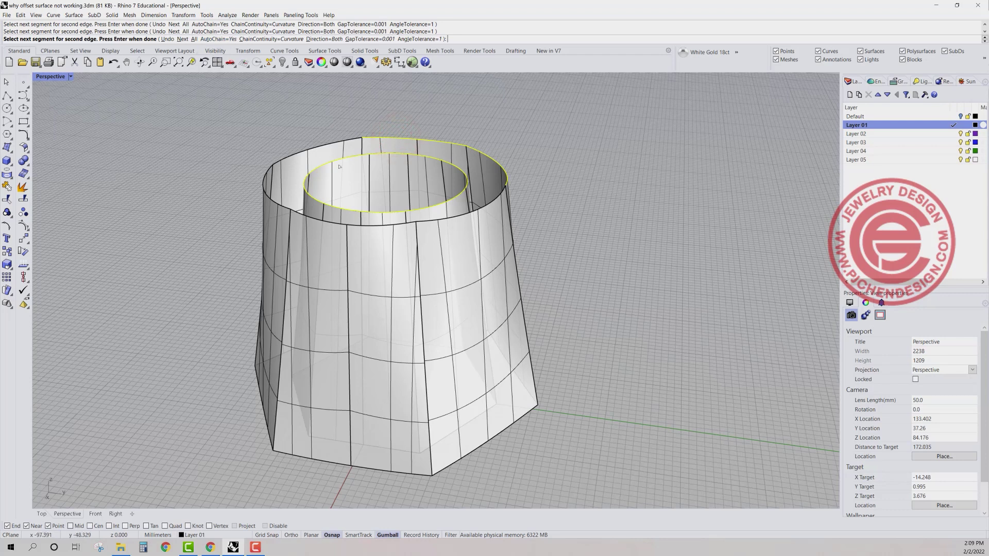
click(269, 165)
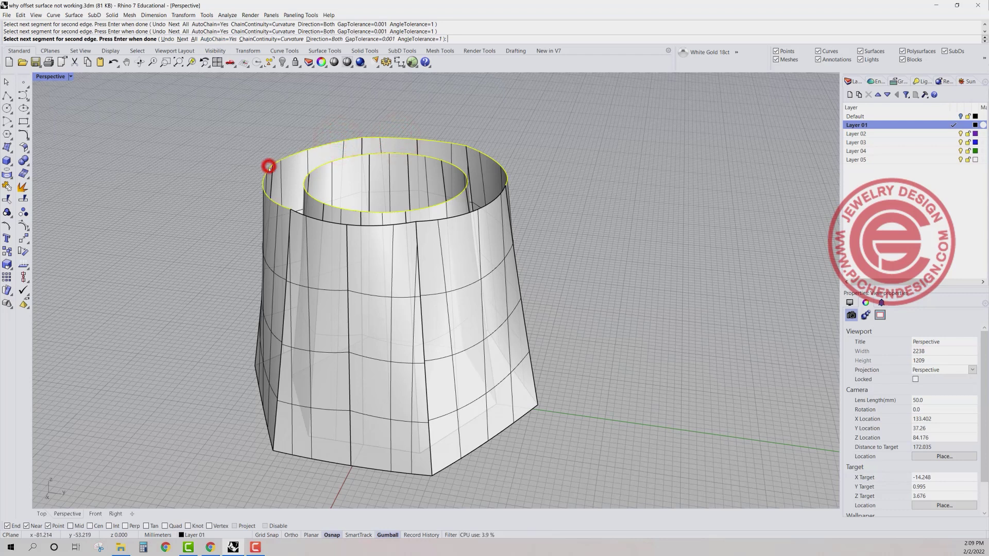
click(362, 225)
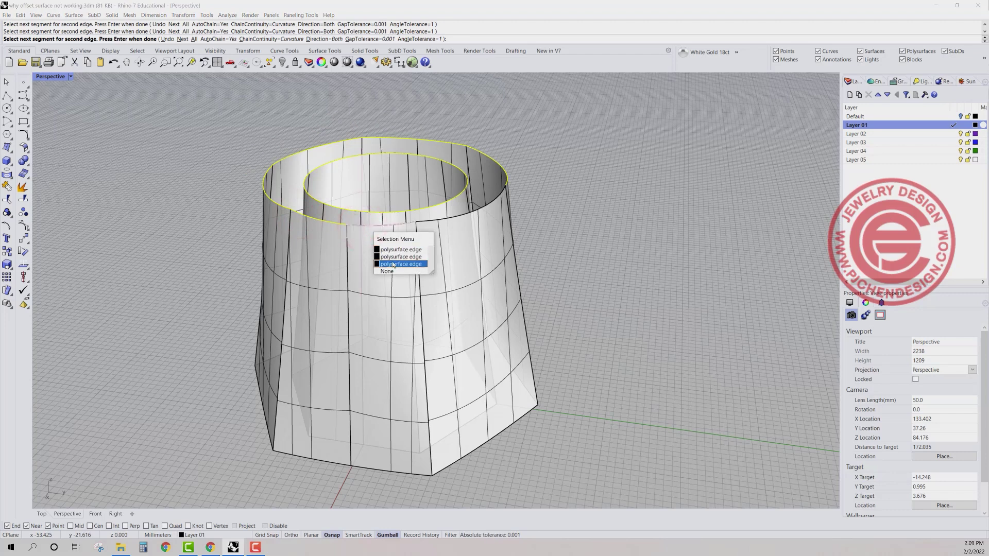
click(393, 264)
right_click(446, 219)
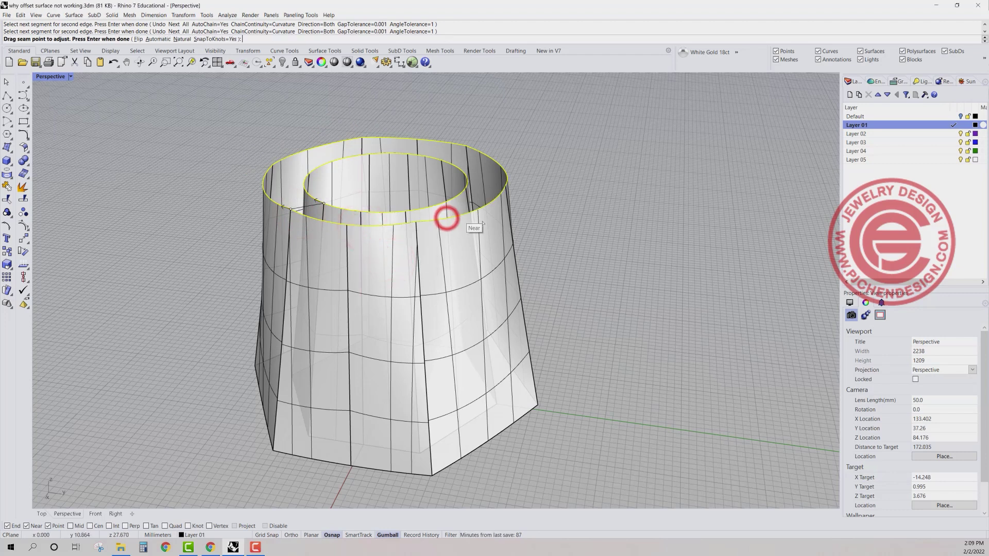
key(Return)
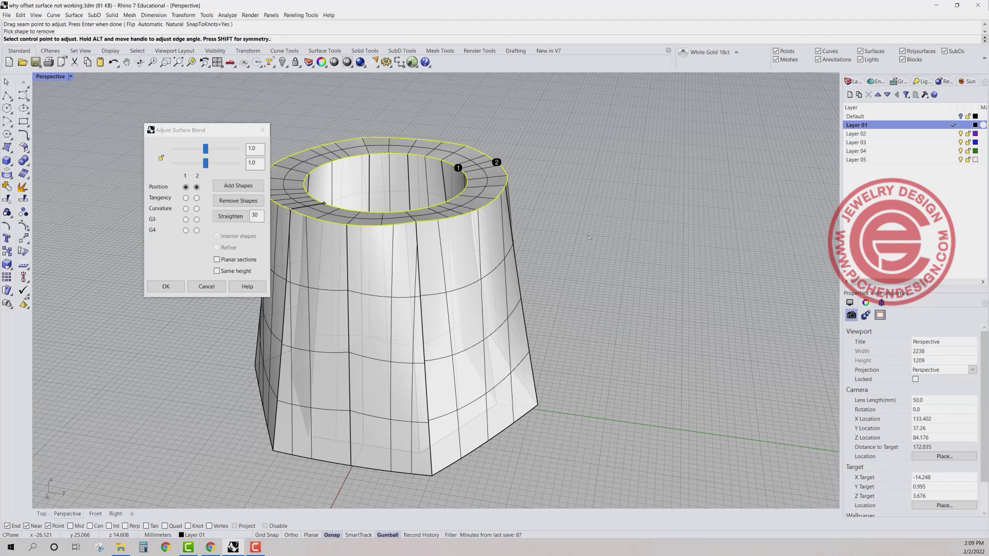
click(186, 198)
click(196, 197)
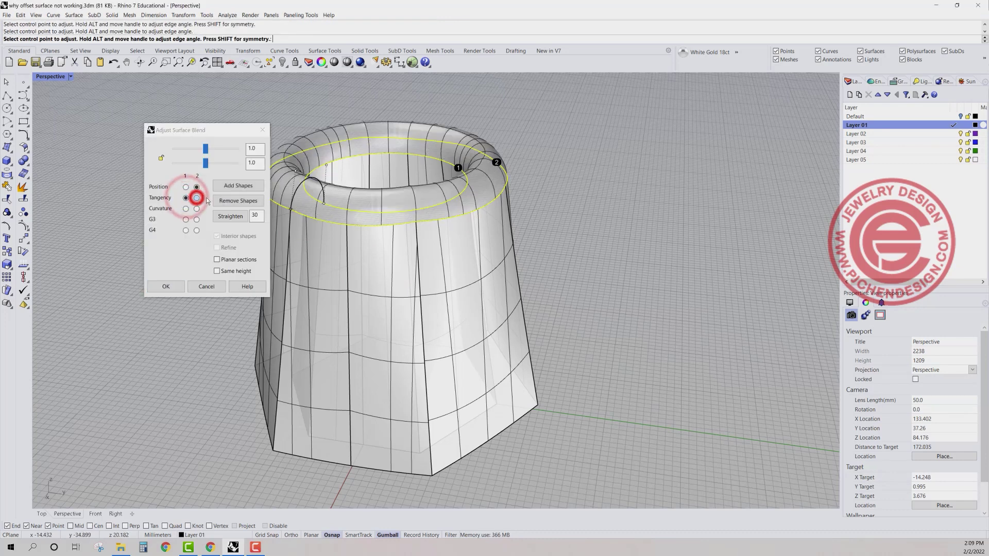
click(166, 287)
Select all parts and join them into one polysurface
key(ctrl+a)
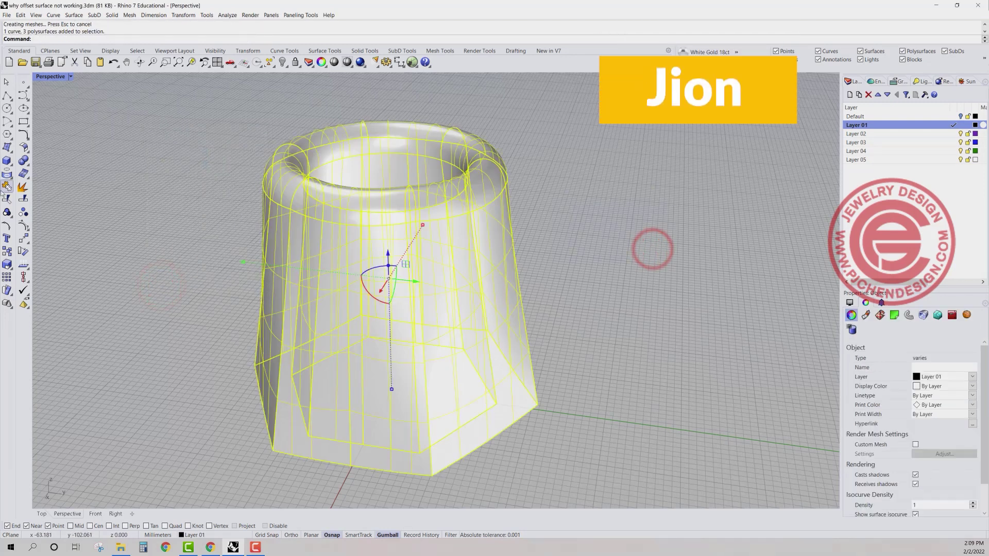
text(join)
right_click(211, 195)
click(285, 183)
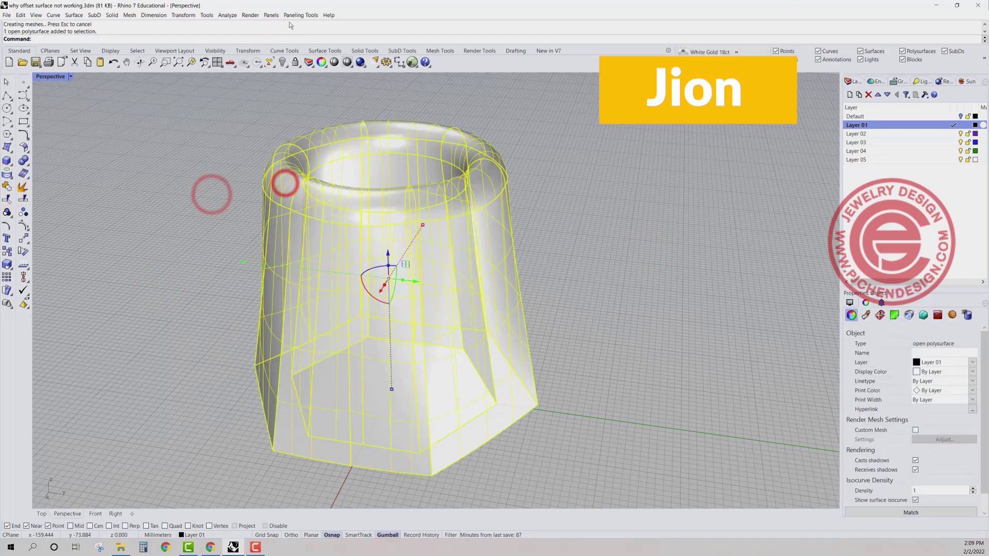
Show naked edges, revealing 20 around the open hexagonal bottom, and close the analysis
click(227, 15)
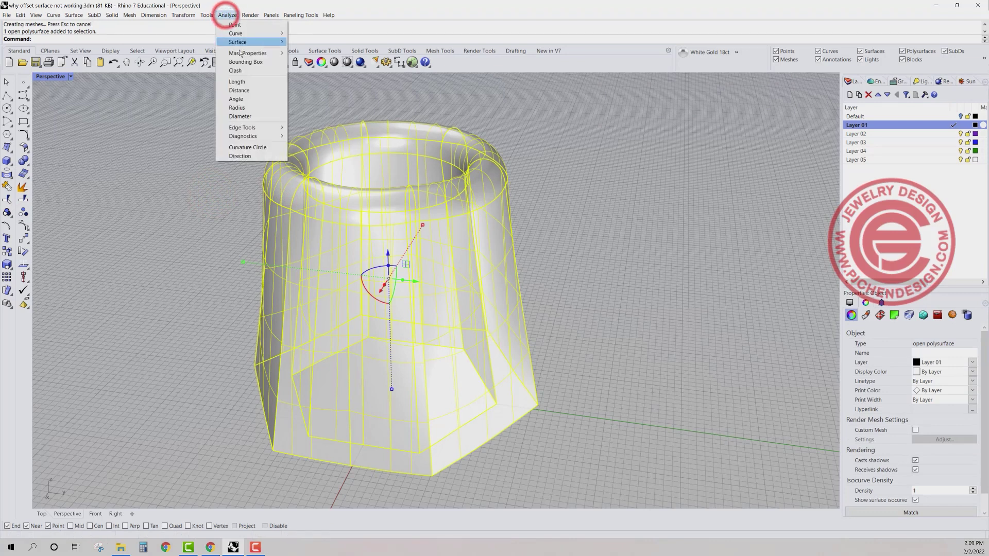
mouse_move(256, 128)
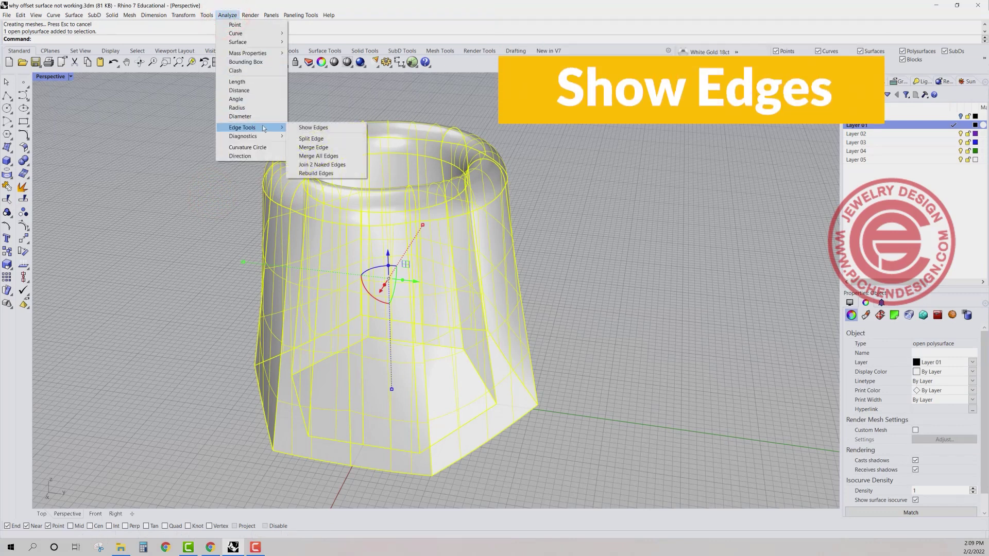
click(308, 127)
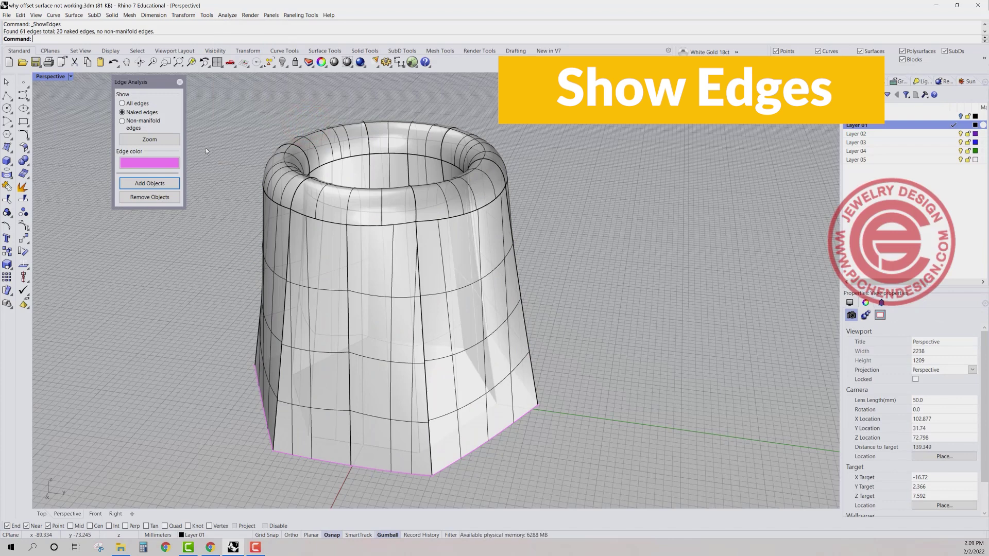
scroll(330, 191, down, 4)
right_drag(372, 304, 394, 232)
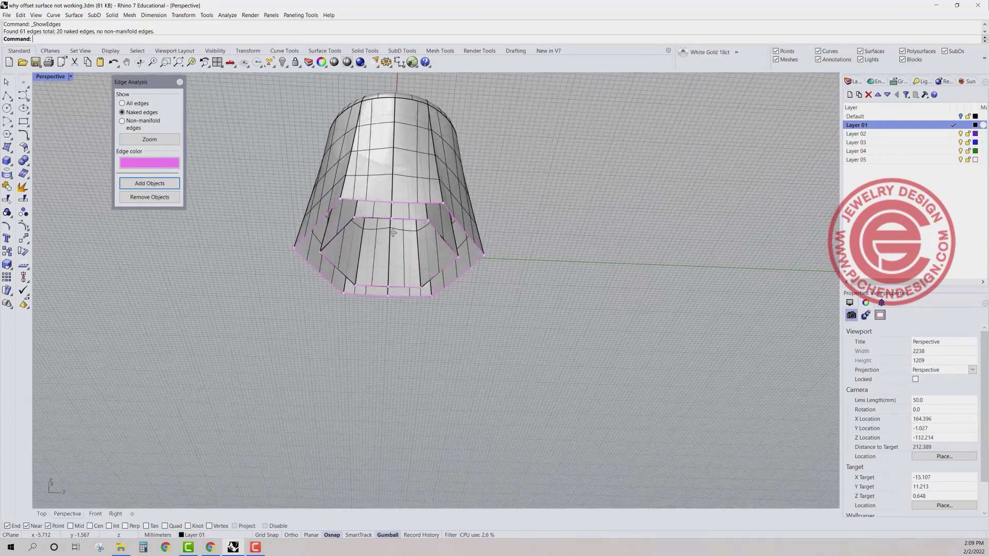
click(179, 82)
scroll(391, 263, up, 4)
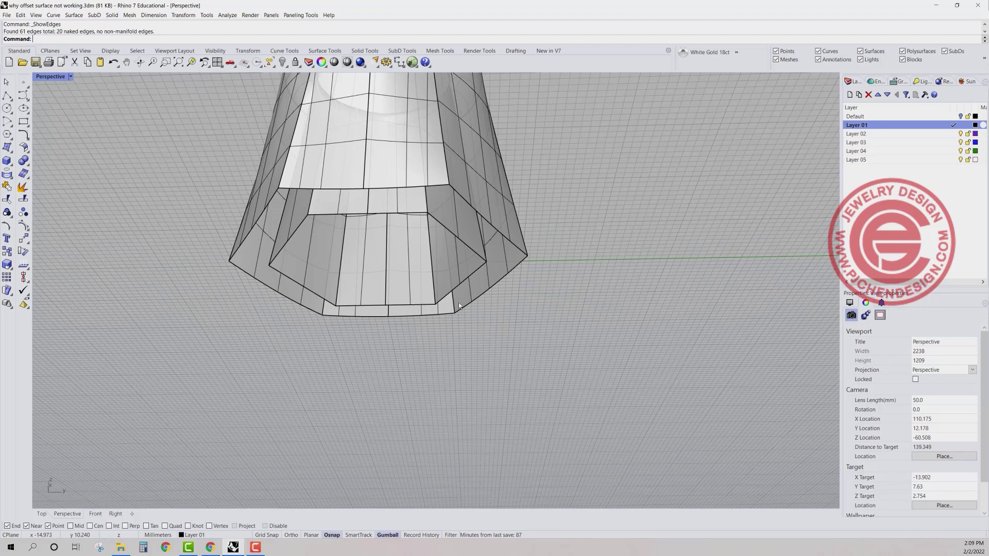
right_drag(460, 306, 462, 297)
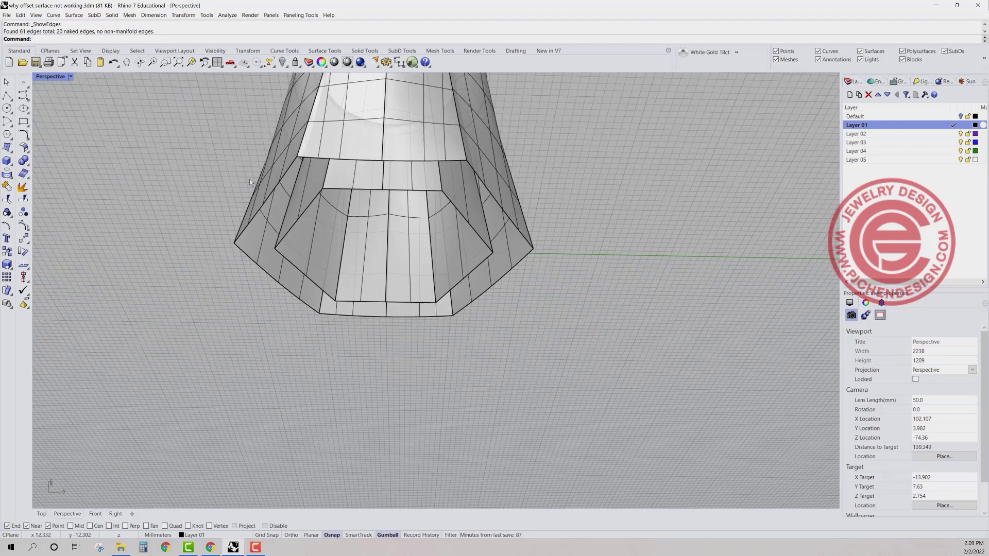
Try a BlendSrf chain pick of the inner and outer bottom edges, then cancel it
click(25, 148)
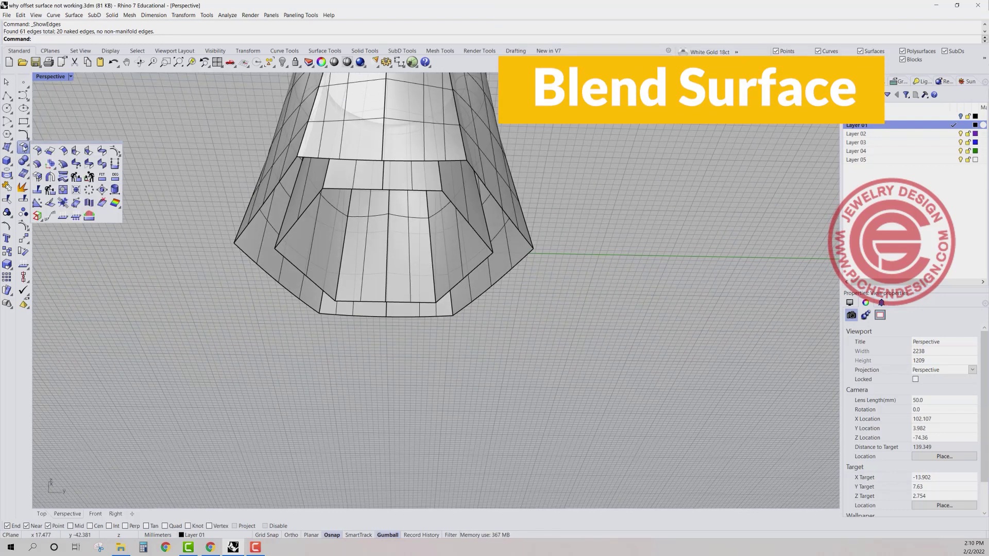
click(101, 152)
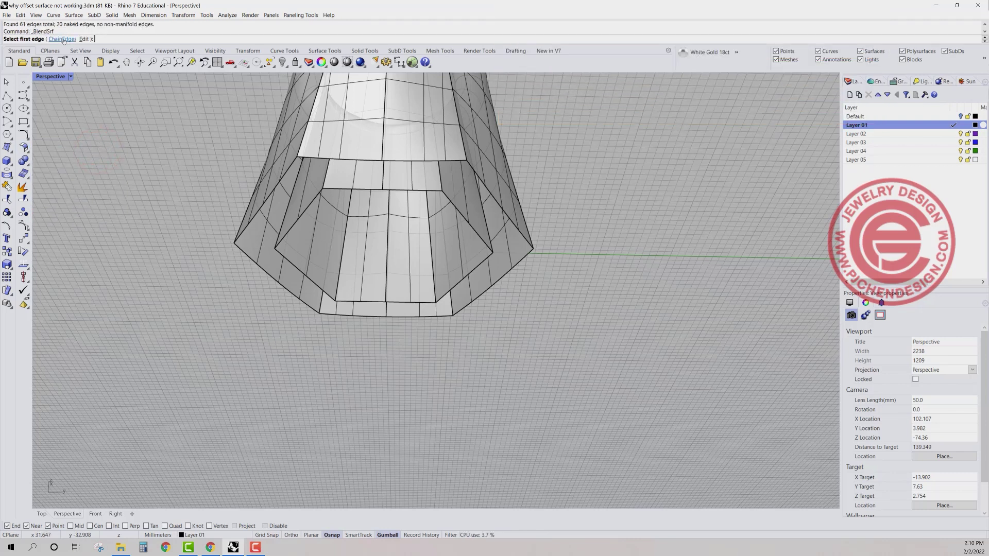
click(62, 39)
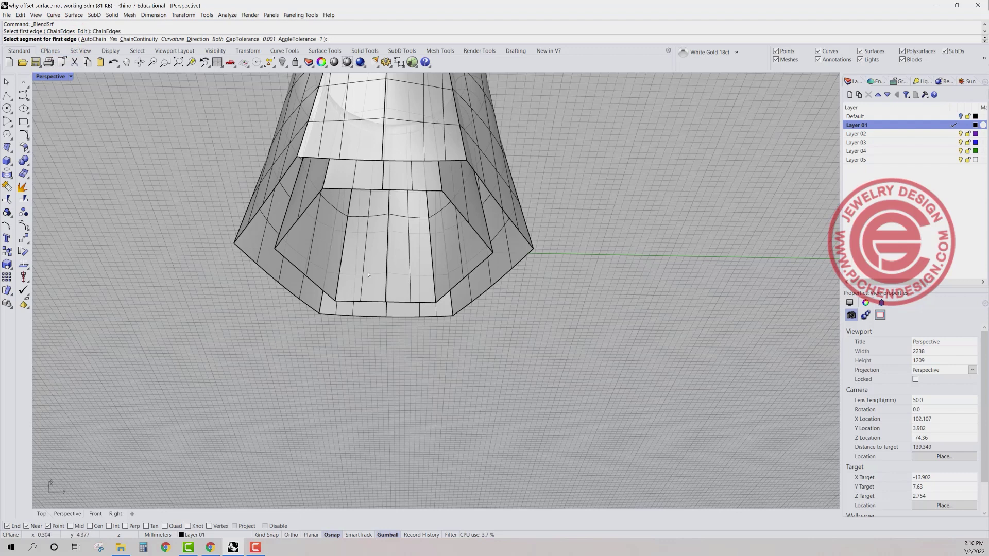
click(428, 303)
click(440, 295)
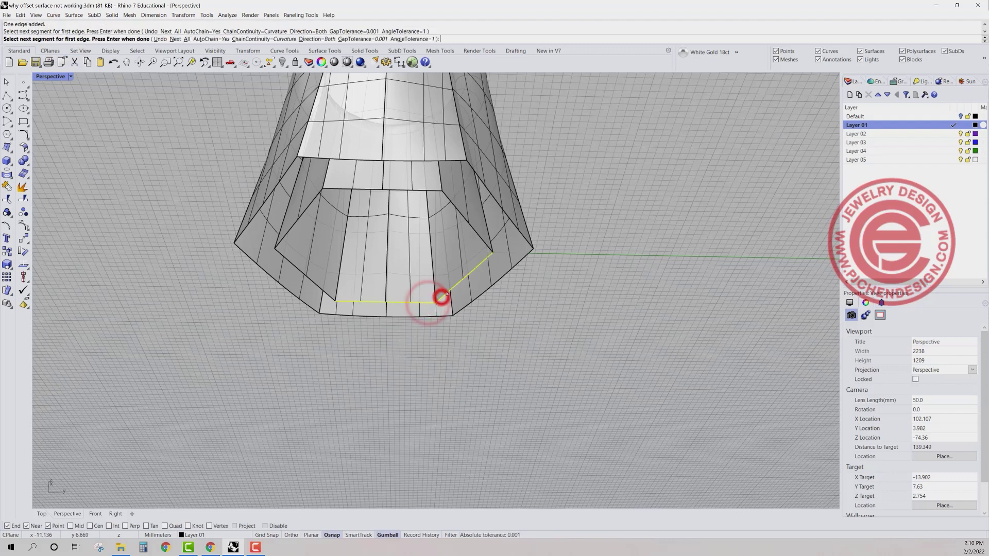
click(483, 242)
click(433, 191)
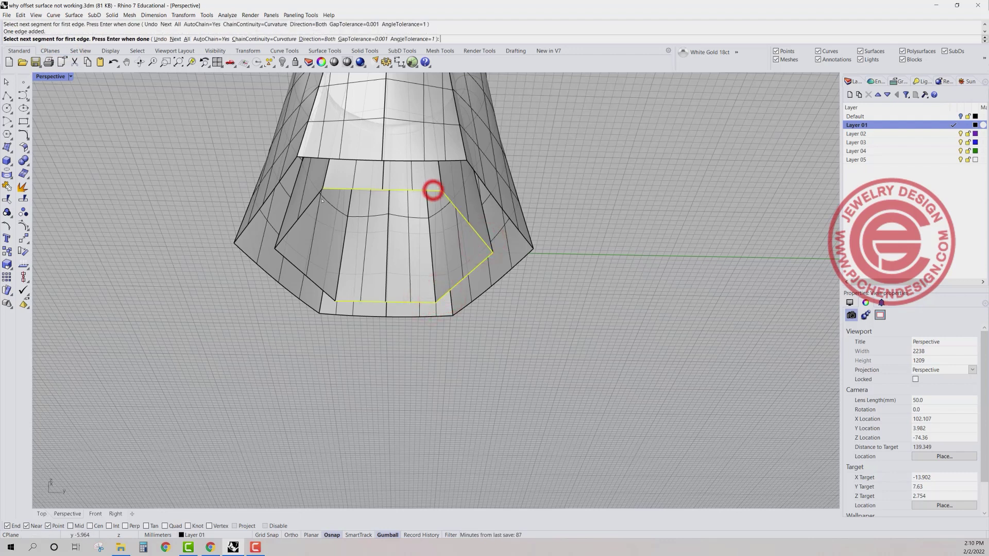
click(311, 202)
click(289, 264)
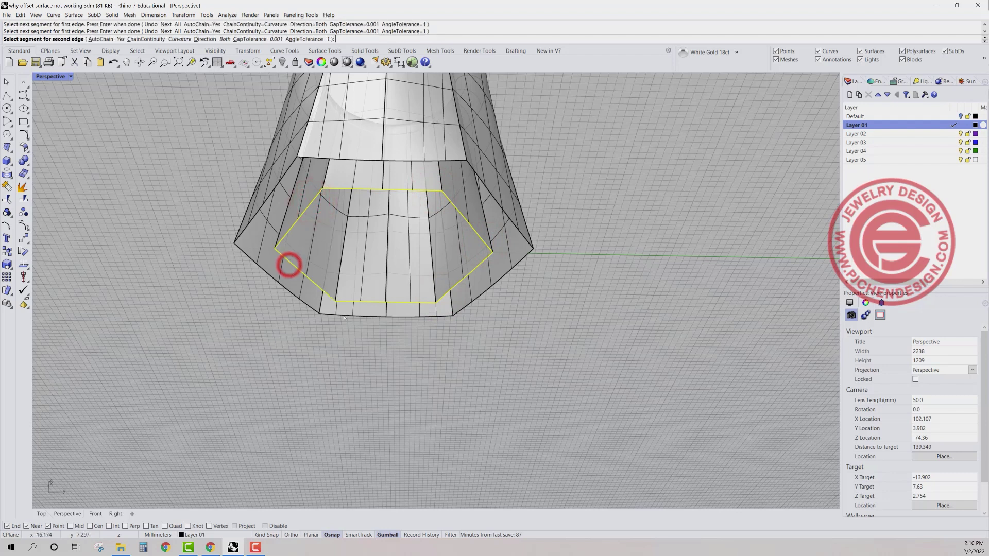
click(347, 315)
click(395, 317)
click(465, 305)
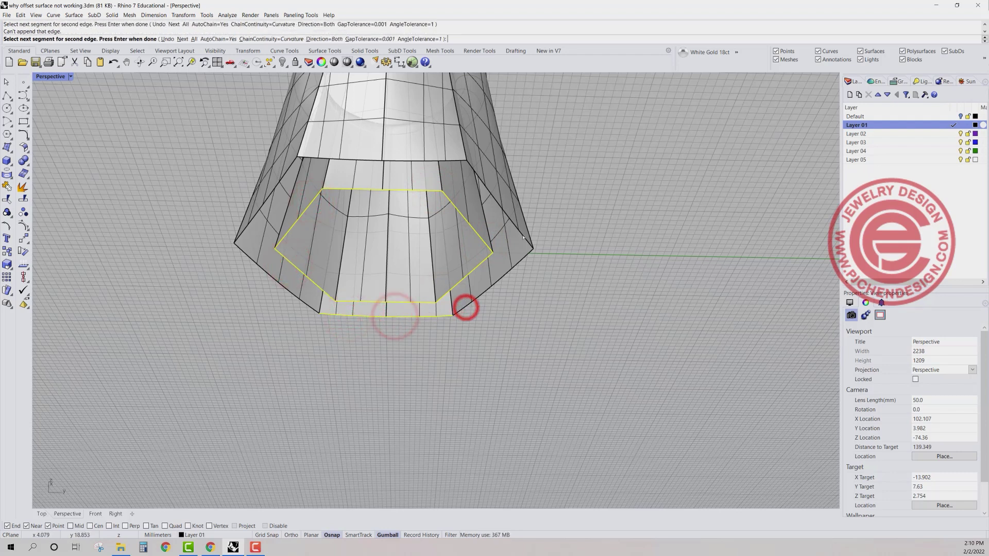
click(523, 256)
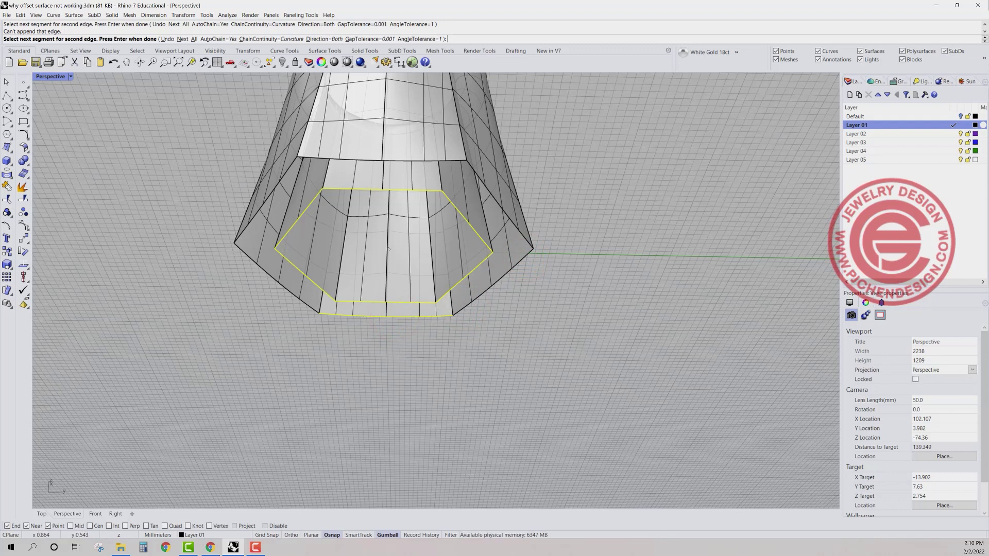
key(Return)
key(Return)
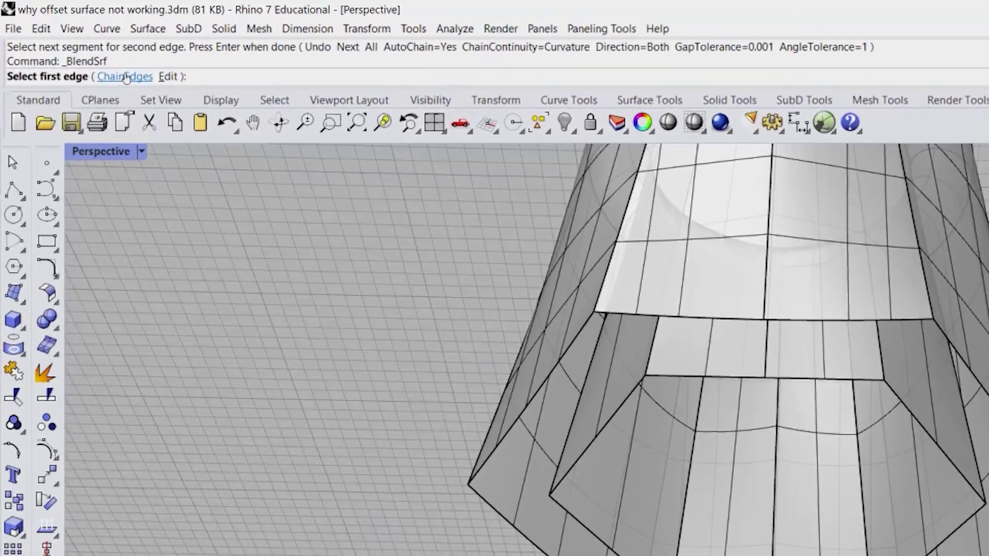
Rerun BlendSrf with ChainEdges at Position continuity and pick the inner and outer bottom loops
click(62, 38)
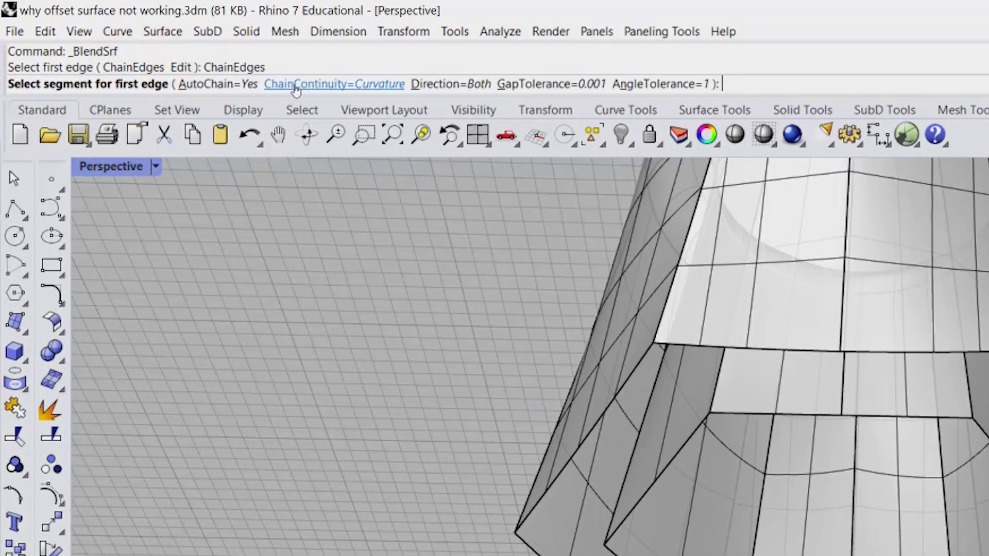
click(343, 85)
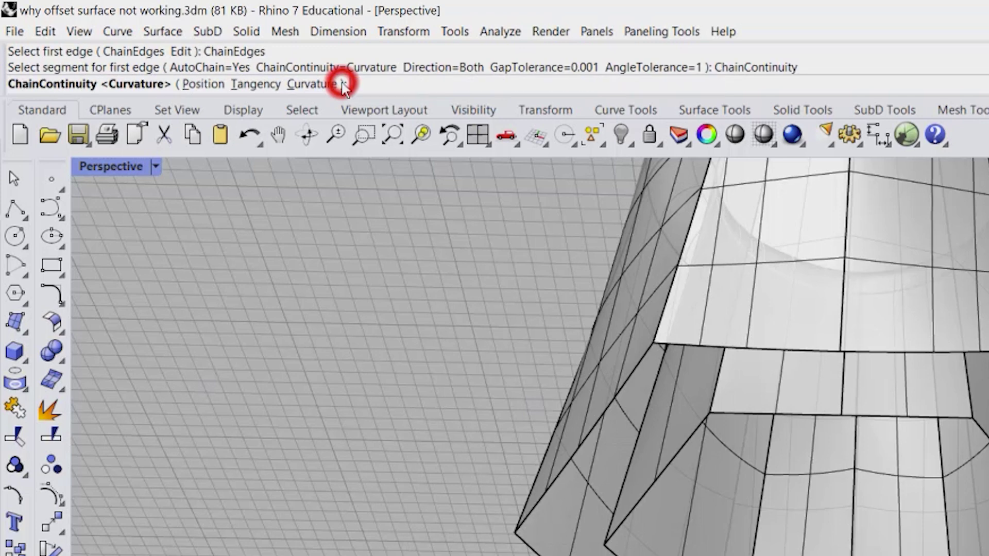
click(204, 85)
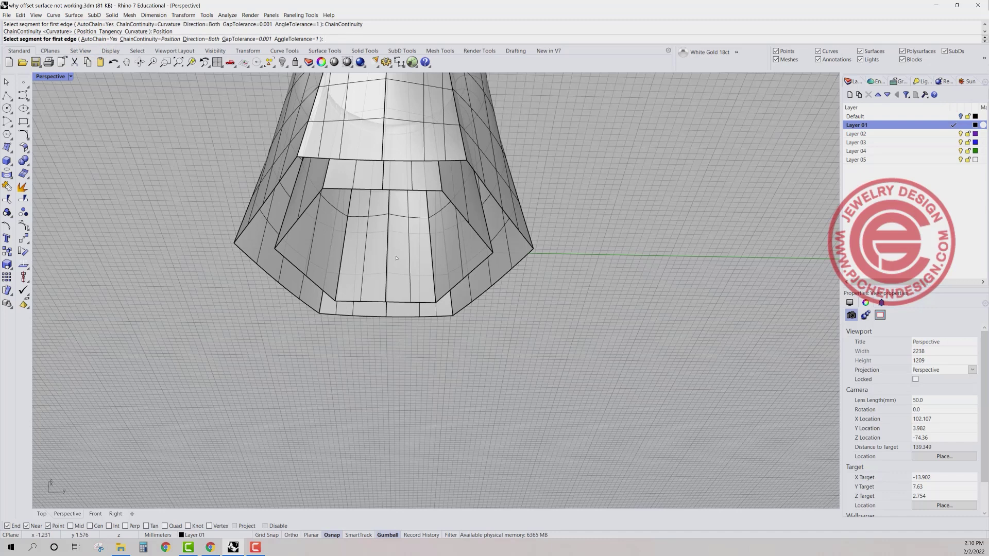
click(419, 304)
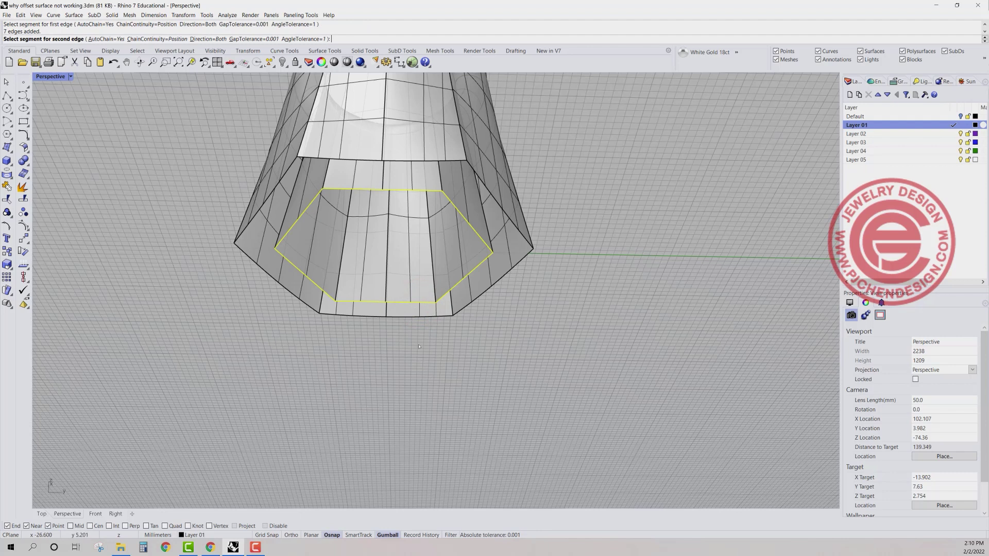
click(439, 316)
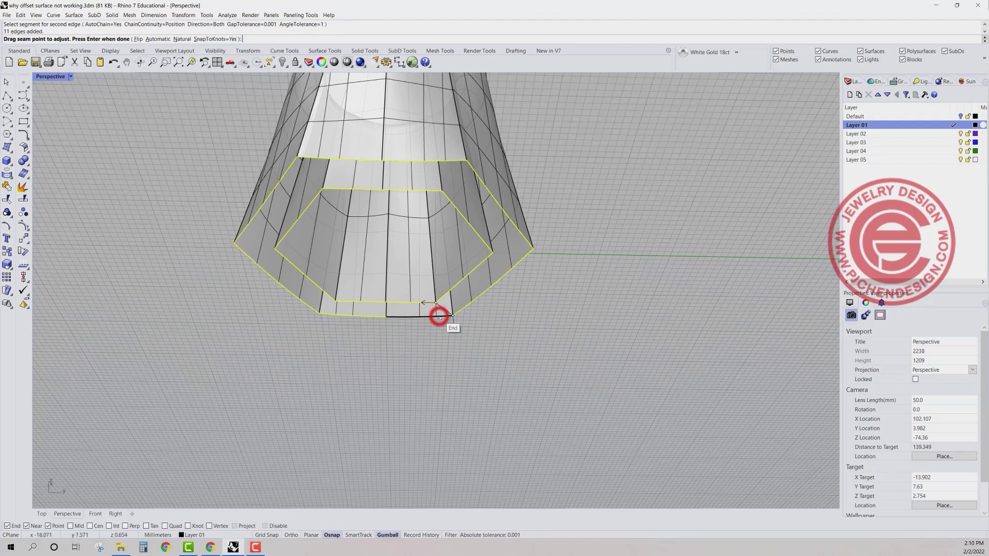
key(Return)
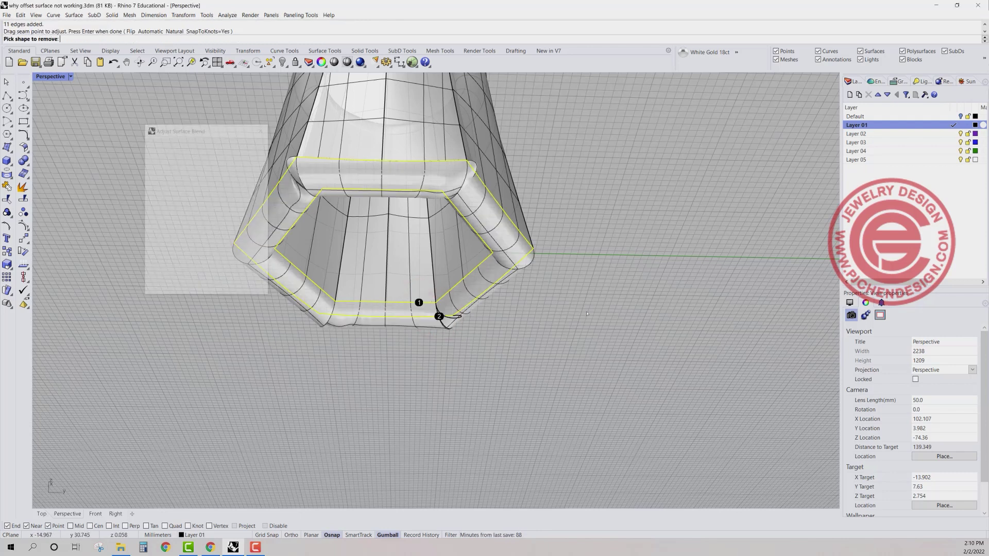
Set both blend edges to Position continuity and accept the flat bottom blend
right_drag(579, 271, 580, 272)
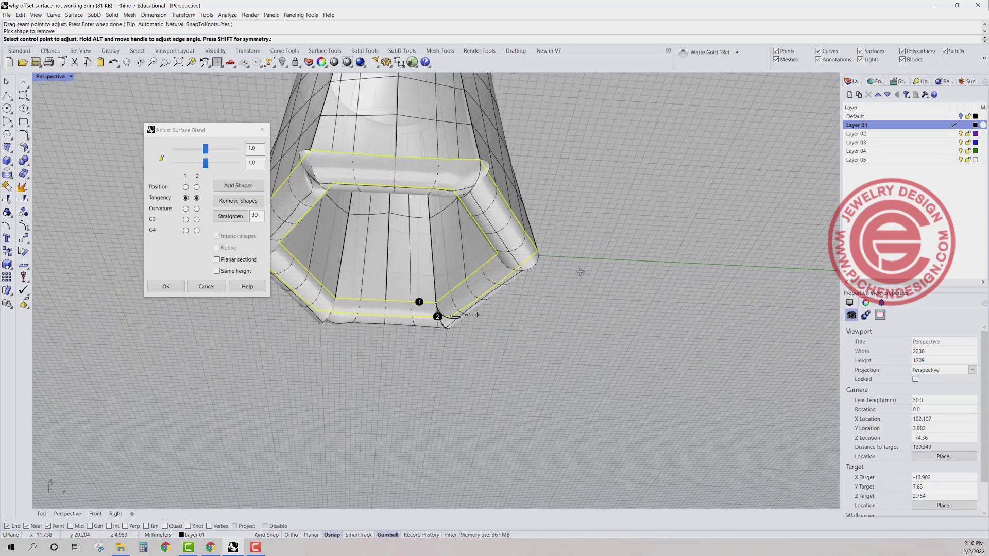
drag(214, 132, 131, 117)
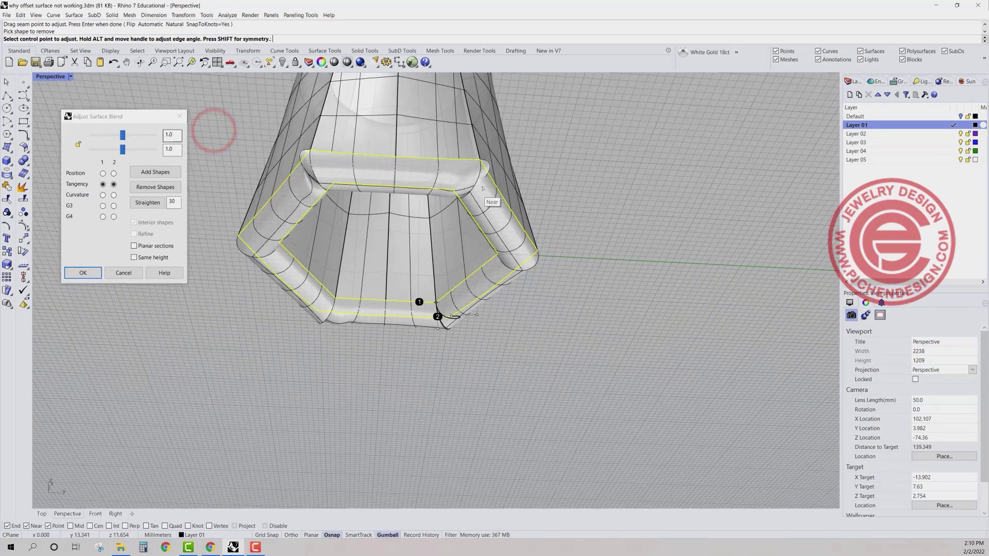
scroll(481, 159, up, 4)
scroll(475, 183, down, 2)
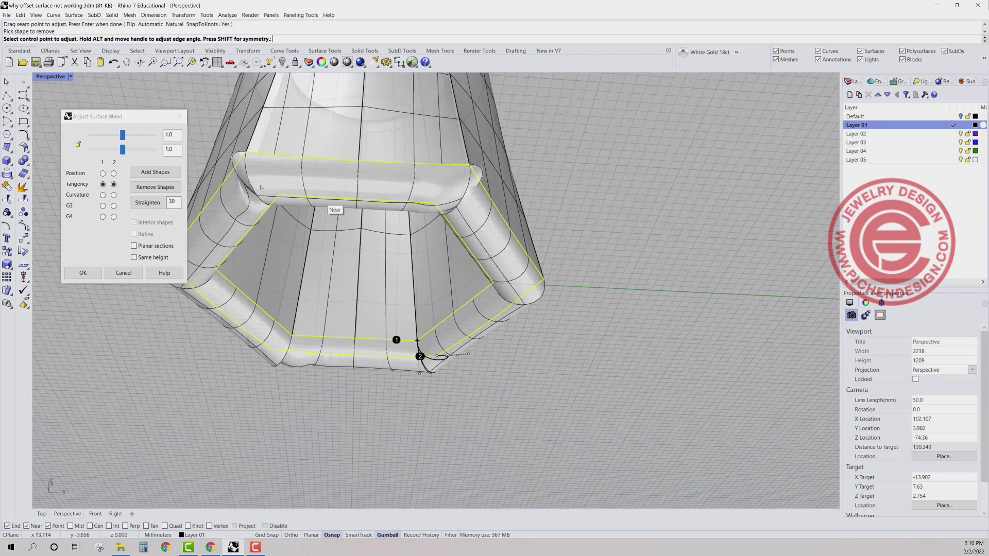
click(103, 174)
click(113, 174)
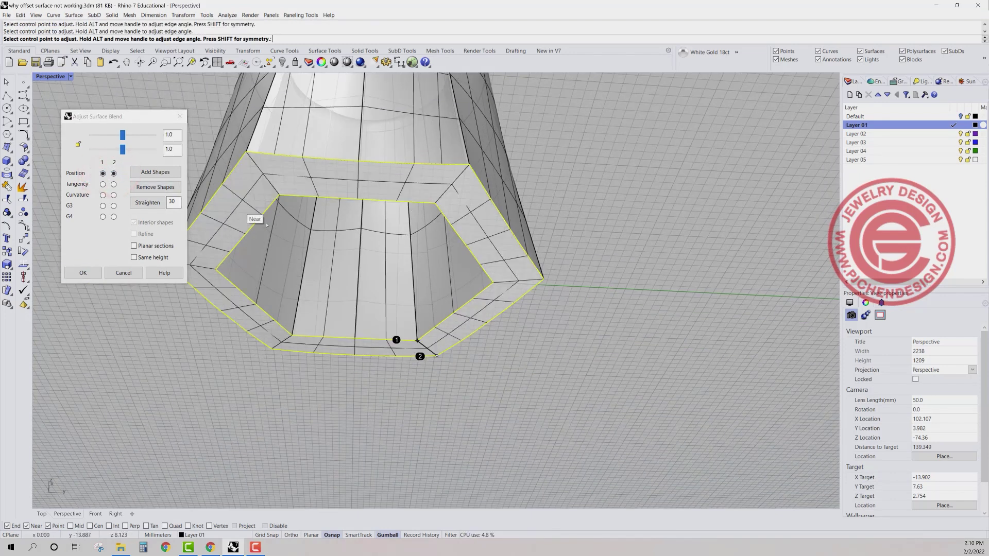
click(83, 273)
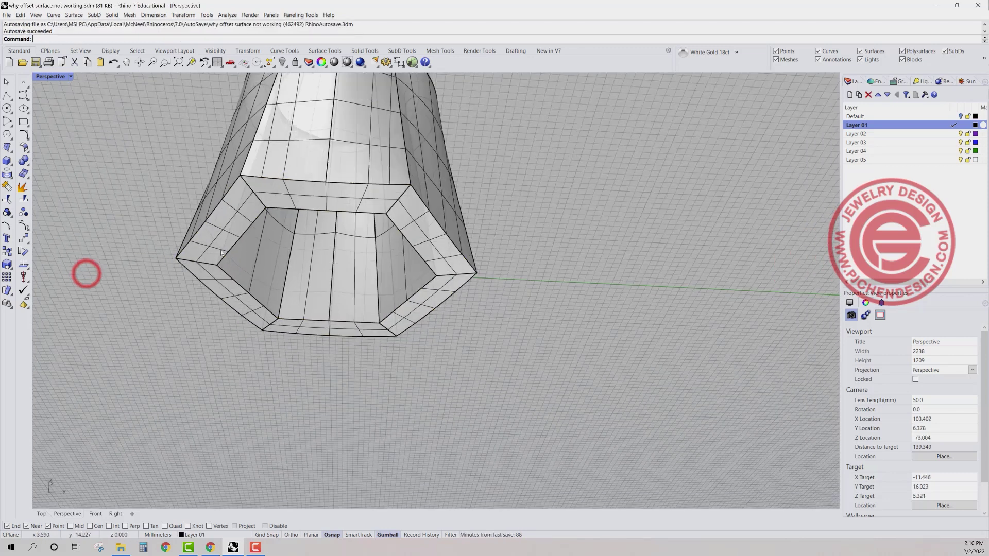
Join the shell and the bottom blend into one closed polysurface
drag(482, 385, 178, 73)
click(7, 174)
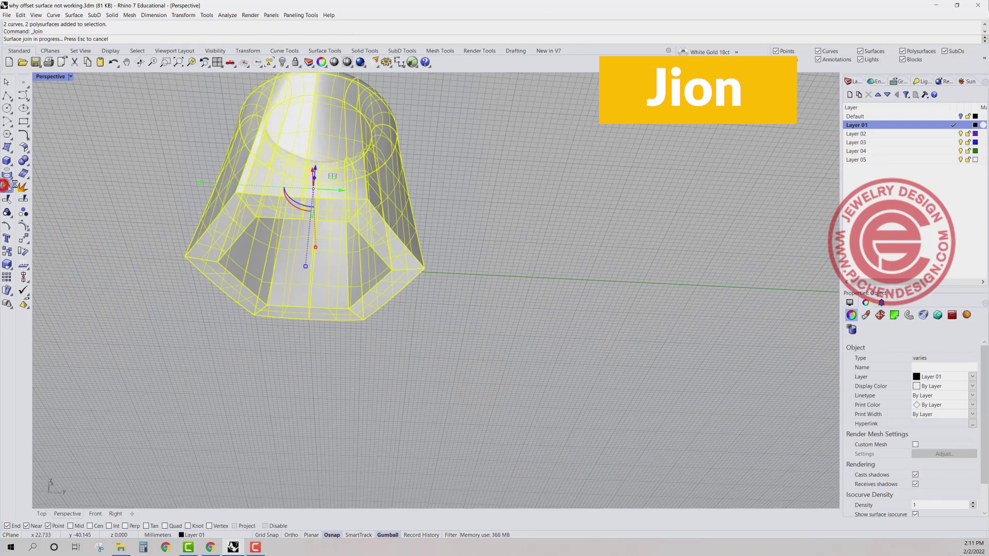
click(525, 257)
scroll(525, 257, down, 3)
Run Show Edges on the joined solid and confirm 75 edges with none naked
click(335, 214)
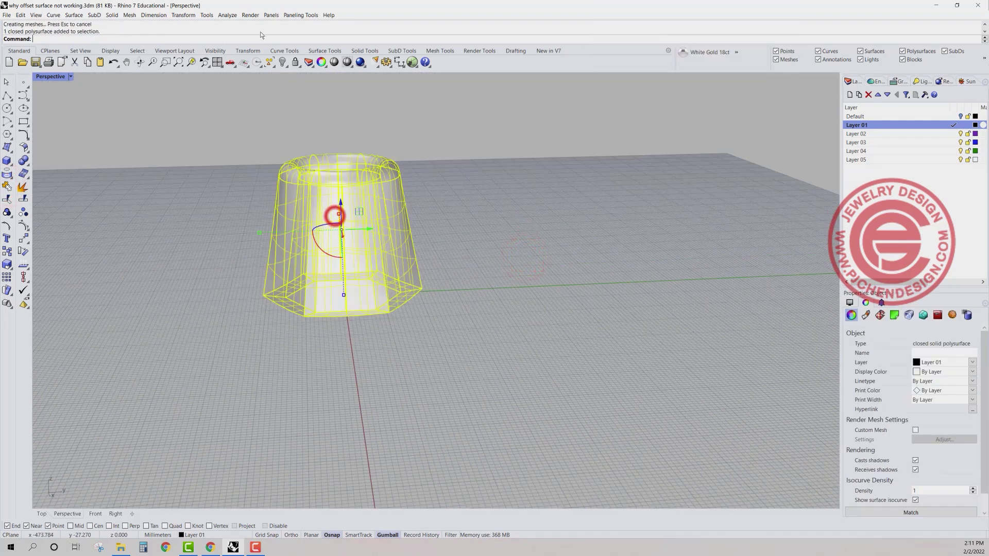
click(228, 14)
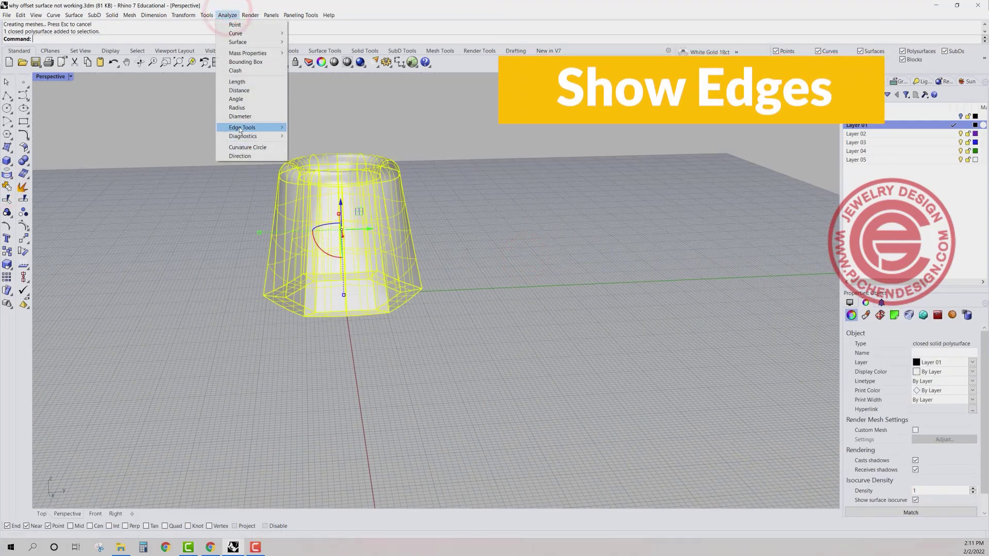
mouse_move(241, 130)
click(312, 127)
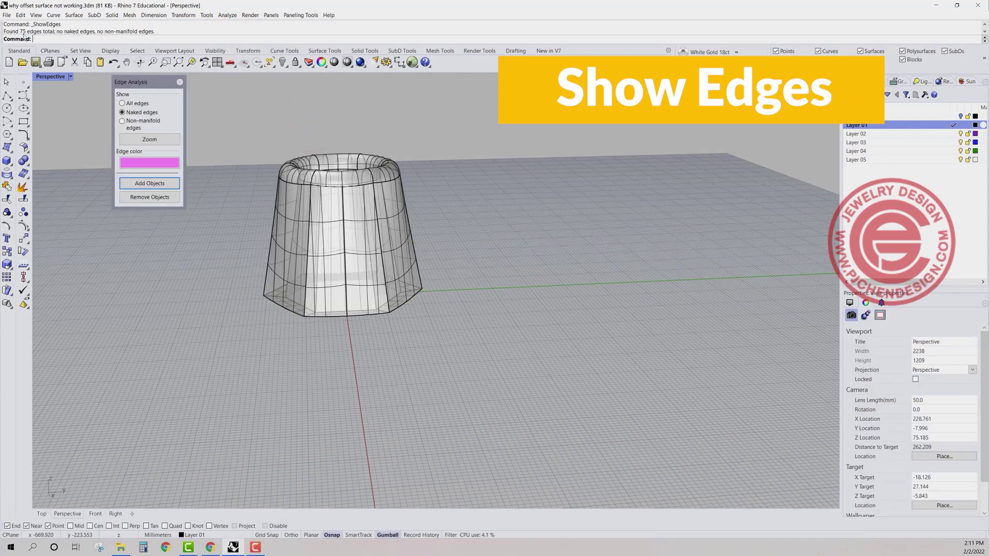
right_drag(360, 240, 367, 200)
scroll(435, 282, up, 5)
scroll(307, 121, up, 4)
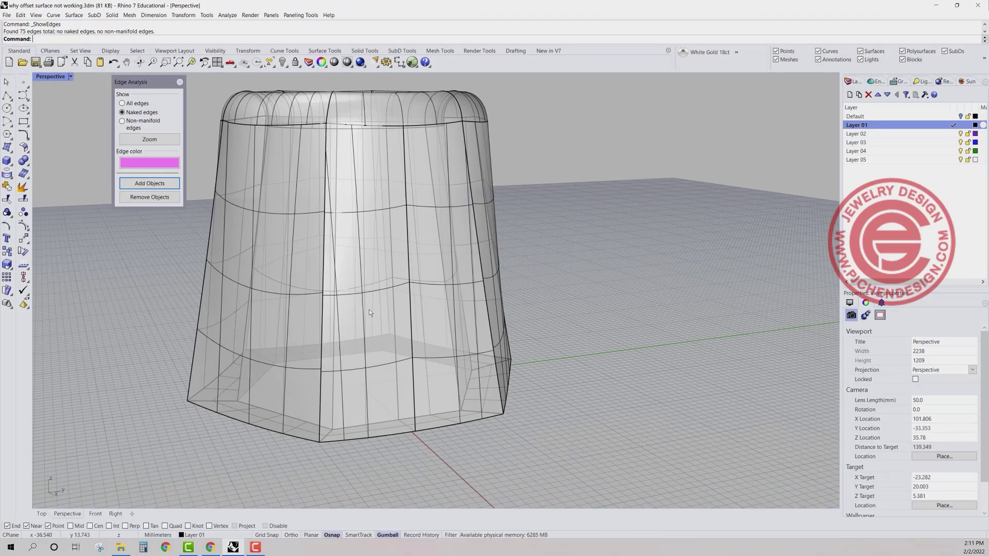
scroll(326, 242, down, 2)
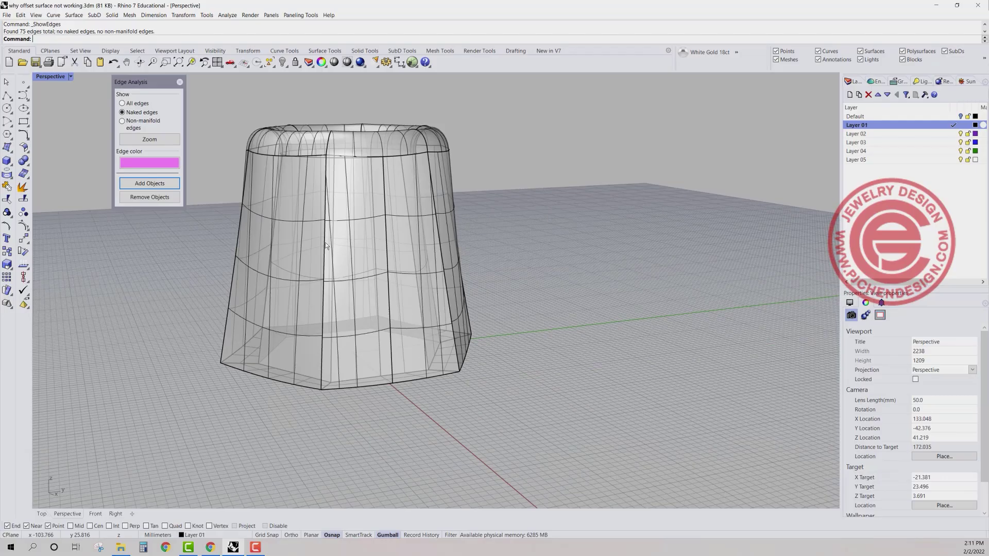
right_drag(326, 242, 381, 224)
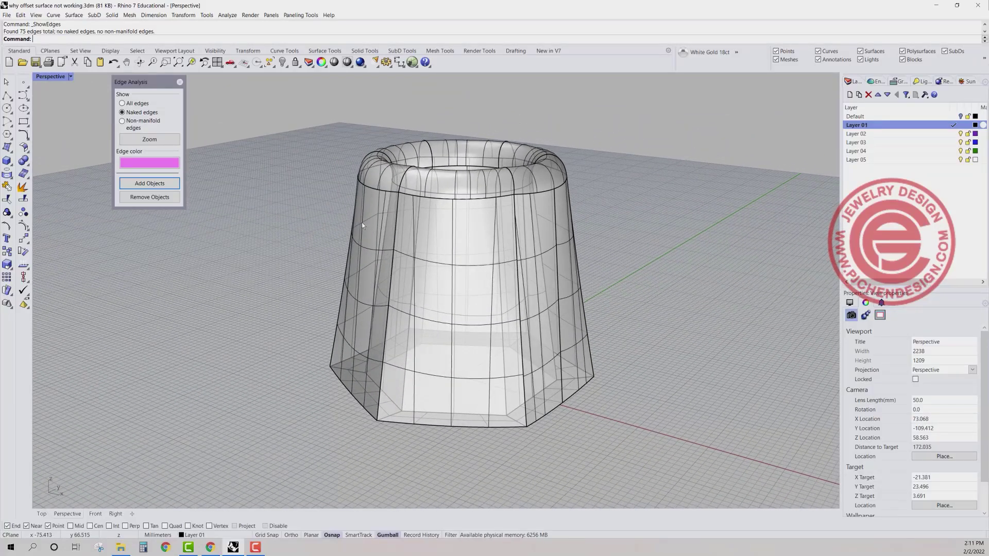